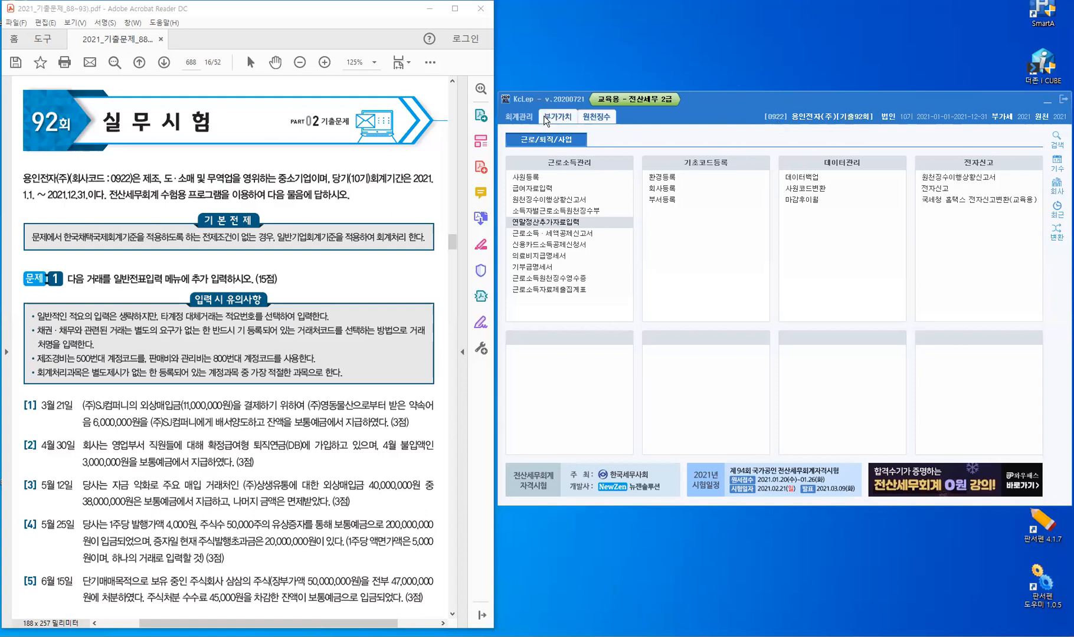
- Bring the 문제 1 transactions into view in the exam PDF and open 일반전표입력 from the 회계관리 functions
left_click(519, 118)
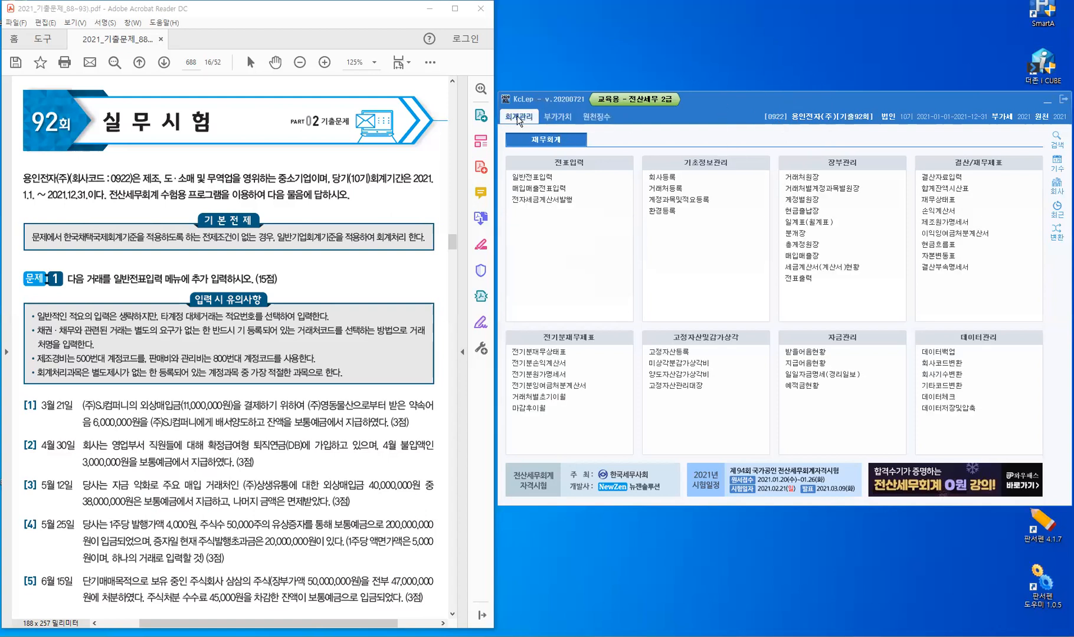
left_click(307, 273)
scroll(307, 273, "down", 1)
scroll(307, 273, "down", 6)
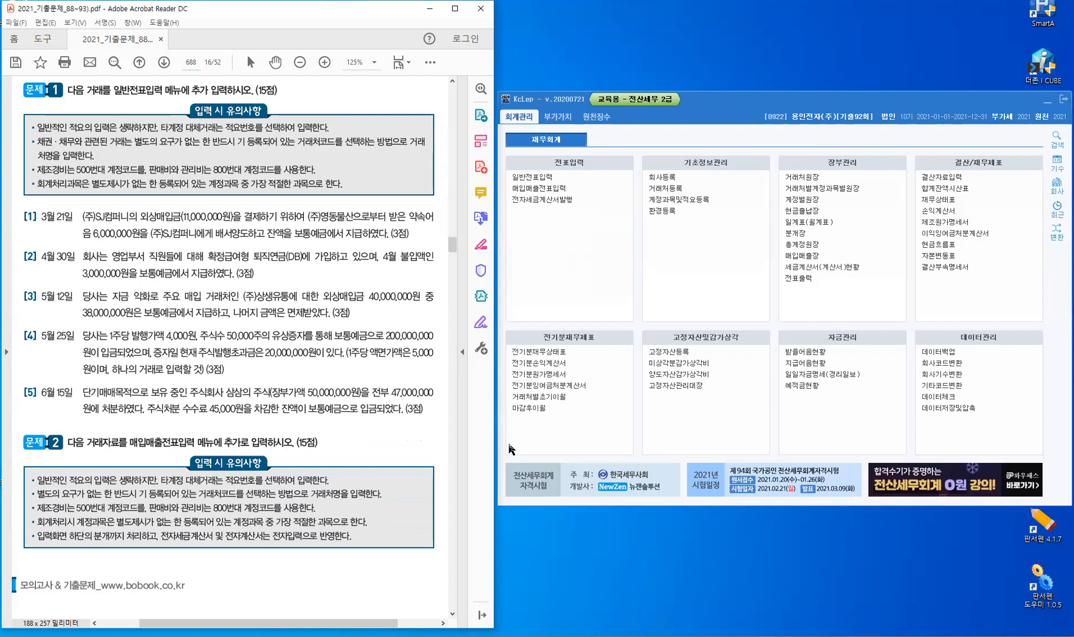
left_click(529, 138)
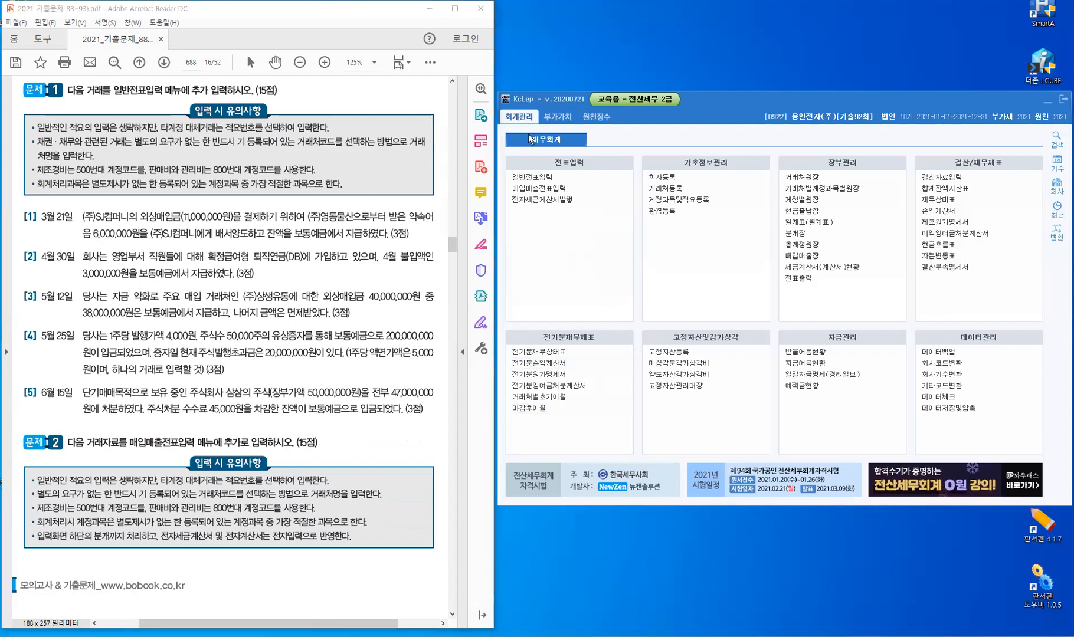
left_click(534, 177)
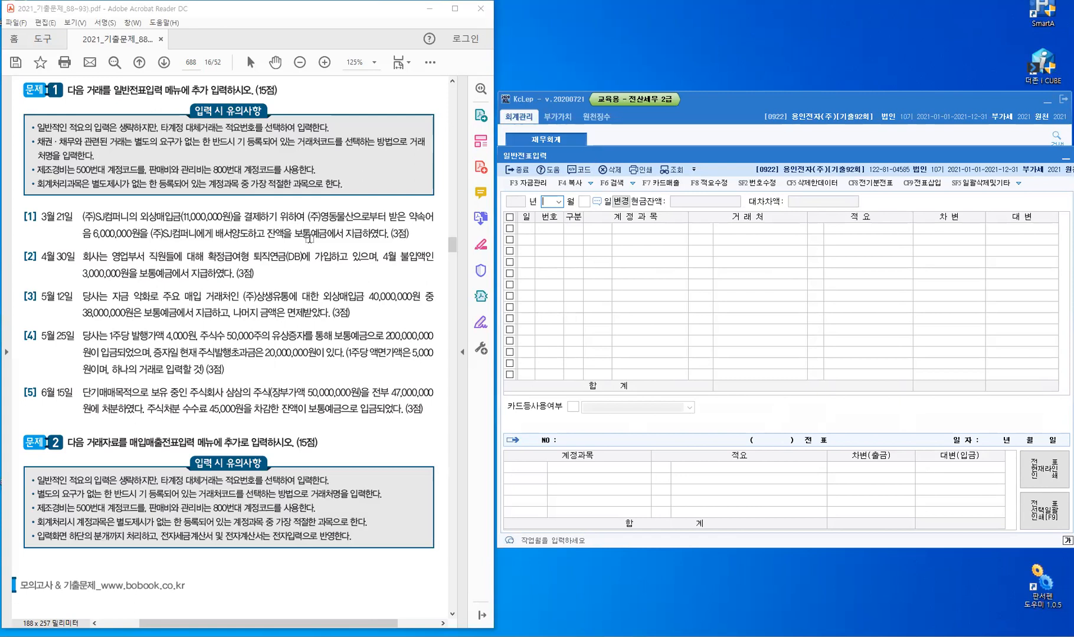
- Handwrite "받을어음" in red above the word 약속어음 in transaction [1] of the exam PDF
left_click(357, 198)
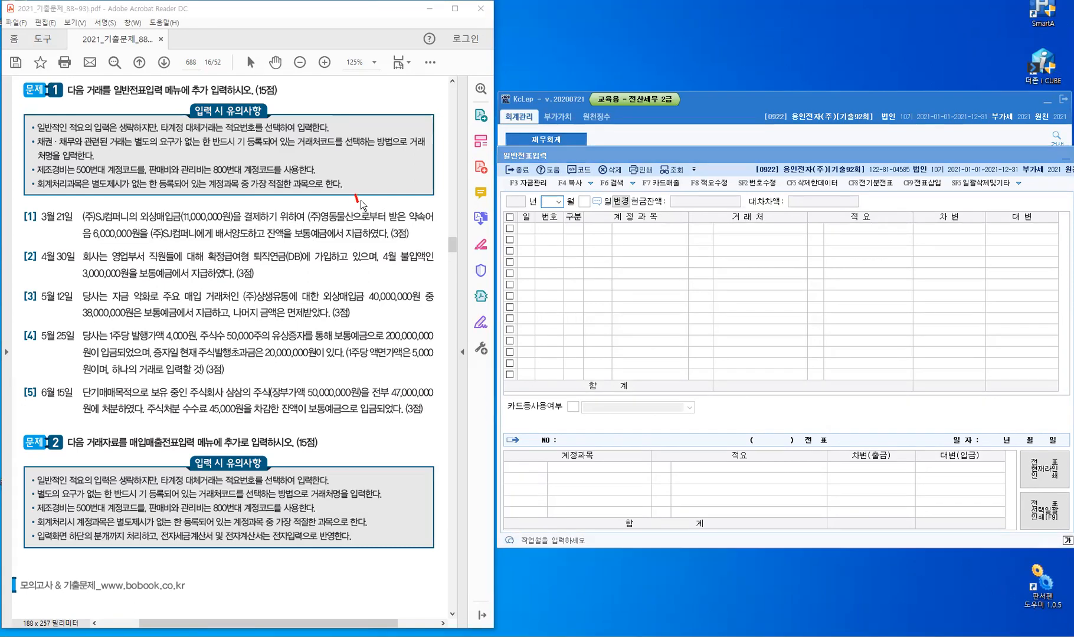
left_click_drag(361, 203, 373, 208)
left_click_drag(378, 202, 388, 207)
left_click_drag(387, 193, 387, 194)
left_click_drag(393, 190, 394, 204)
left_click_drag(400, 185, 399, 186)
left_click_drag(394, 196, 406, 193)
left_click_drag(398, 198, 404, 203)
- Mark (주)영동물산, 외상매입금 and (주)SJ컴퍼니 with red check marks and box 보통예금 in transaction [1]
left_click_drag(332, 201, 339, 200)
left_click_drag(160, 203, 169, 201)
left_click_drag(101, 206, 108, 202)
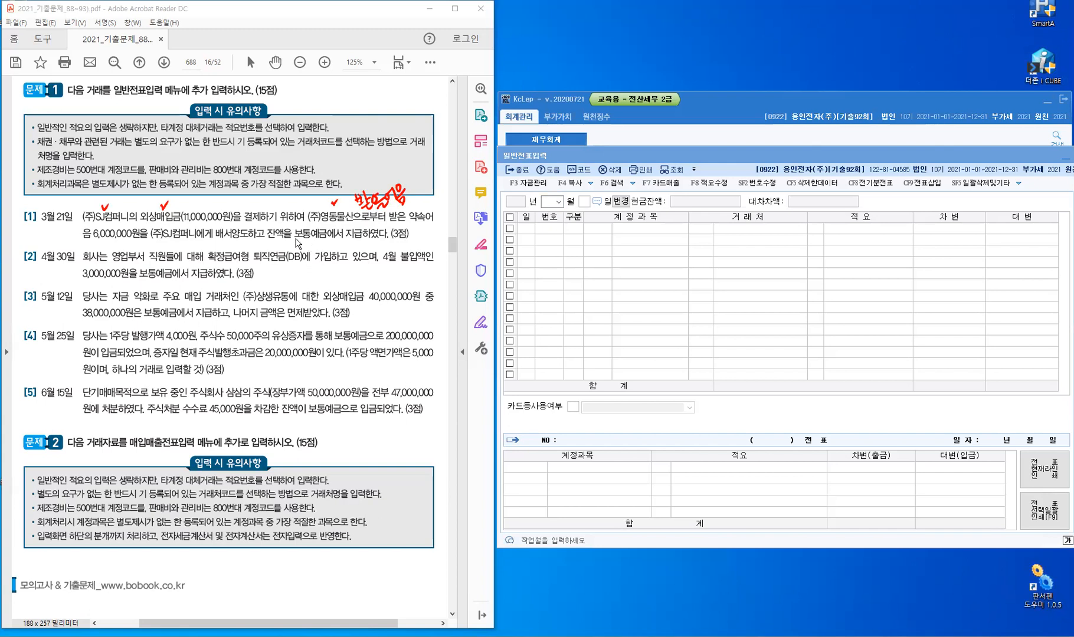
mouse_move(293, 225)
left_mouse_down()
mouse_move(295, 241)
mouse_move(329, 240)
left_mouse_up()
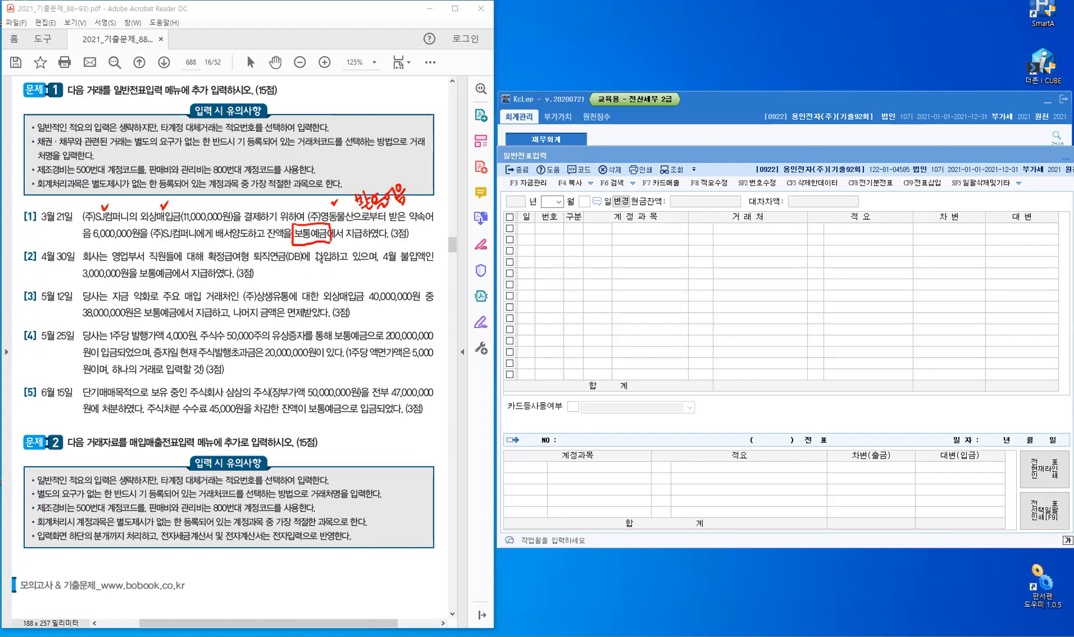
- Set the voucher date to March 21, 2021
left_click(559, 202)
left_click(558, 202)
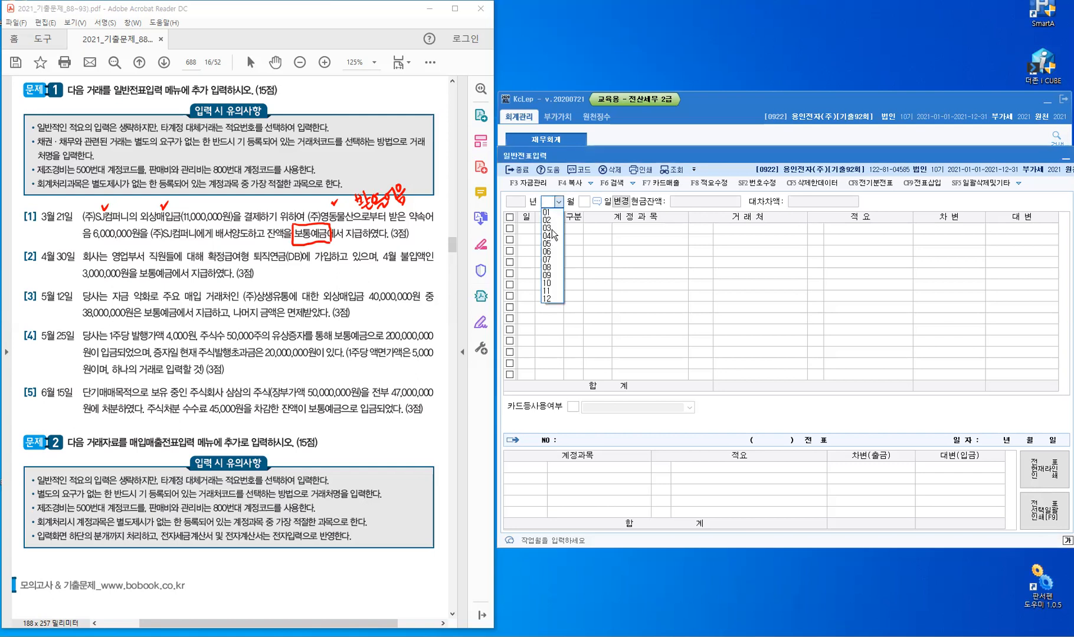
left_click(556, 228)
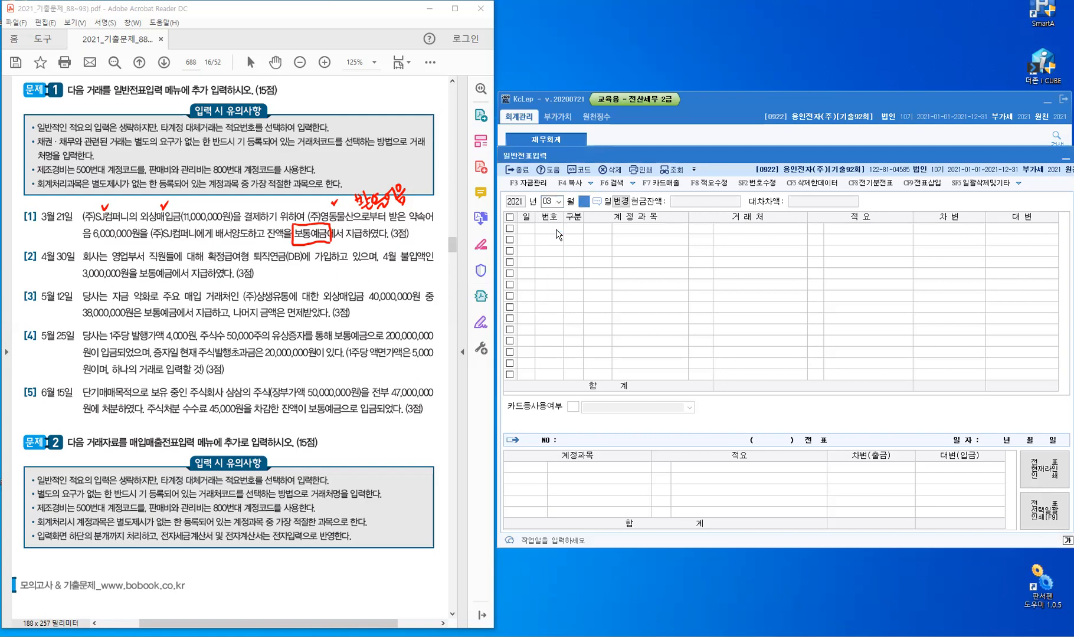
type("21")
key("Return")
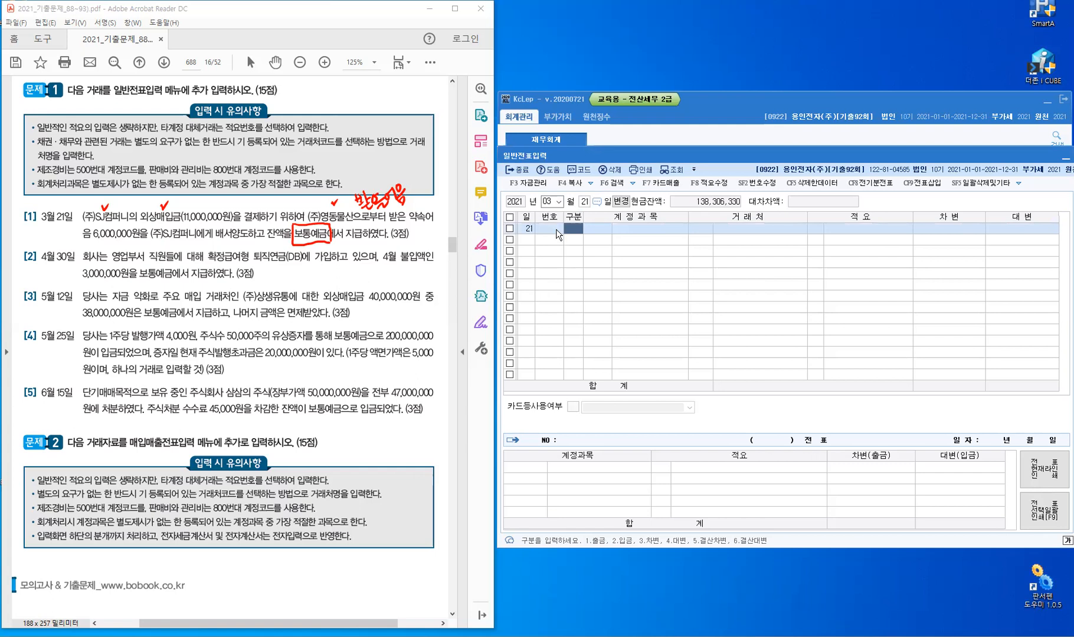
- Enter a debit line for account 0251 외상매입금 with partner (주)SJ컴퍼니, no description, and amount 11,000,000
type("3")
key("Return")
type("251")
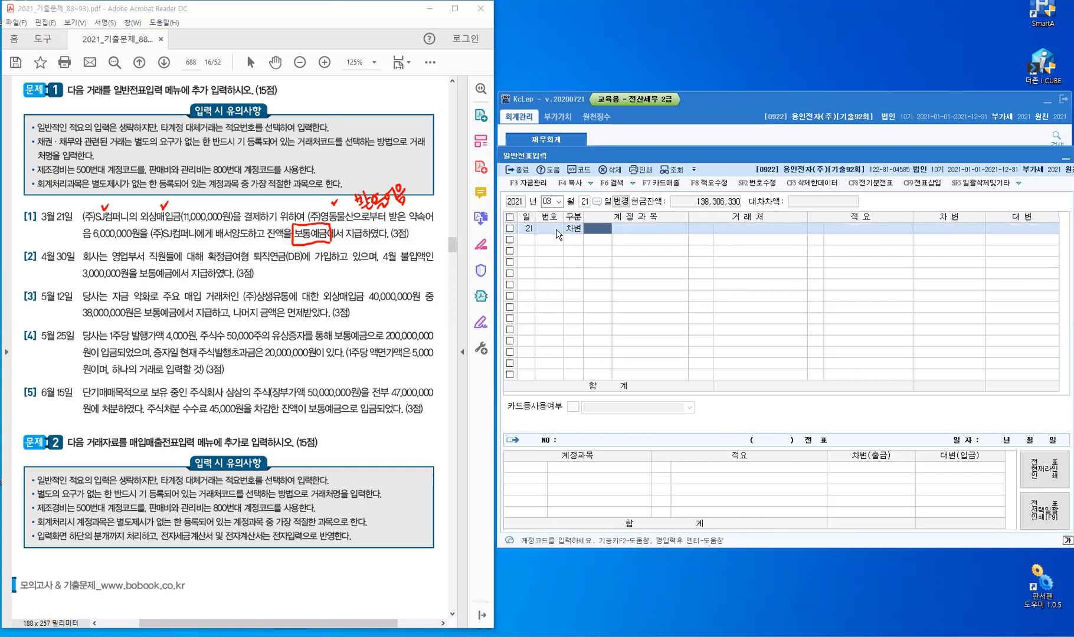
key("Return")
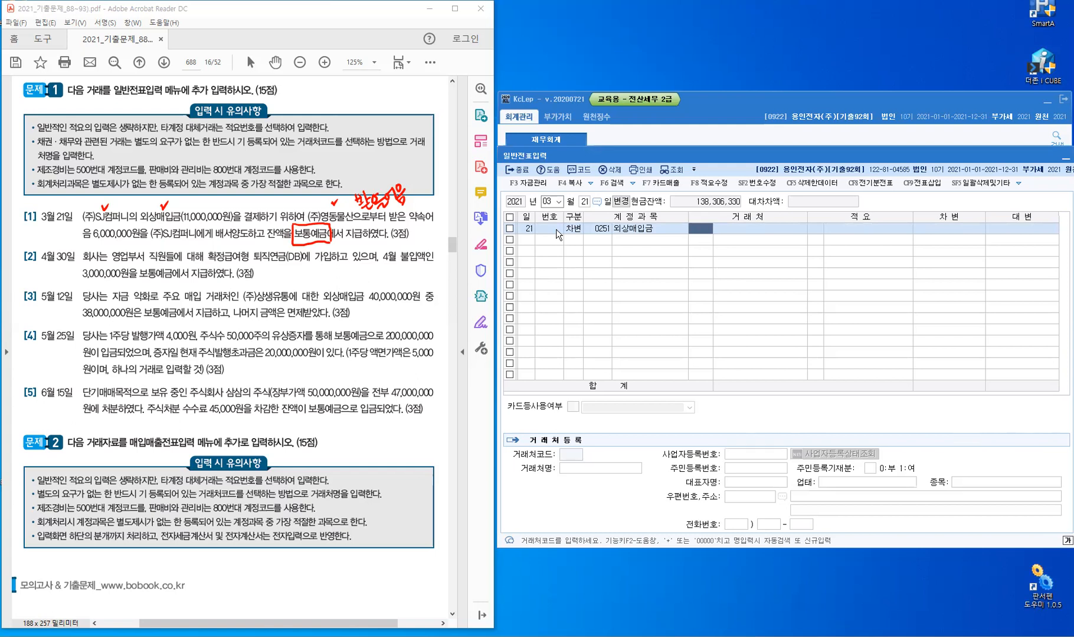
type("S")
key("Return")
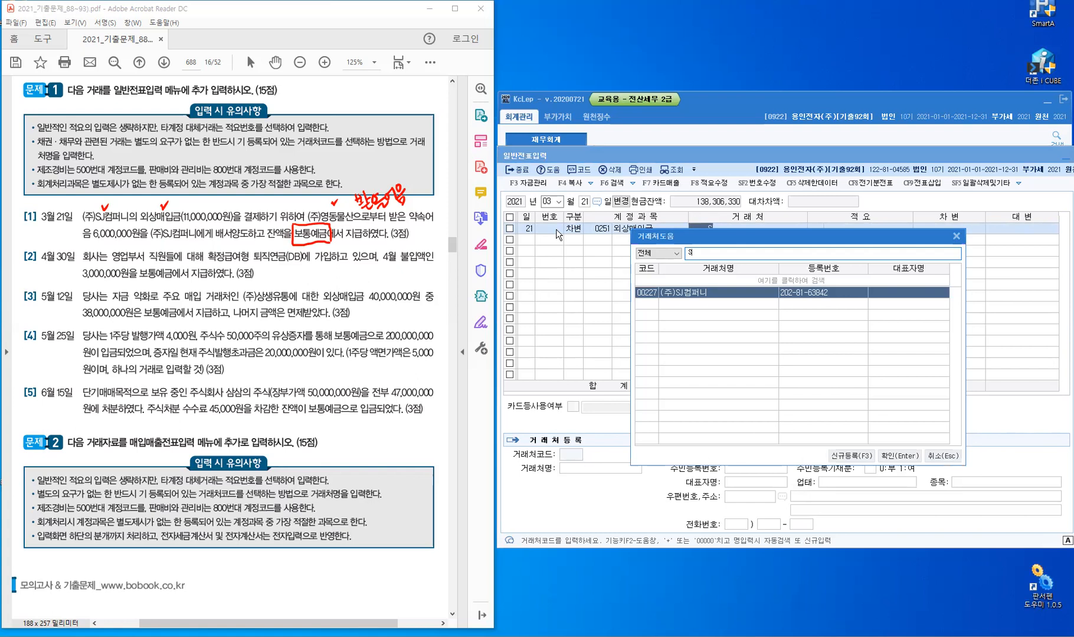
key("Return")
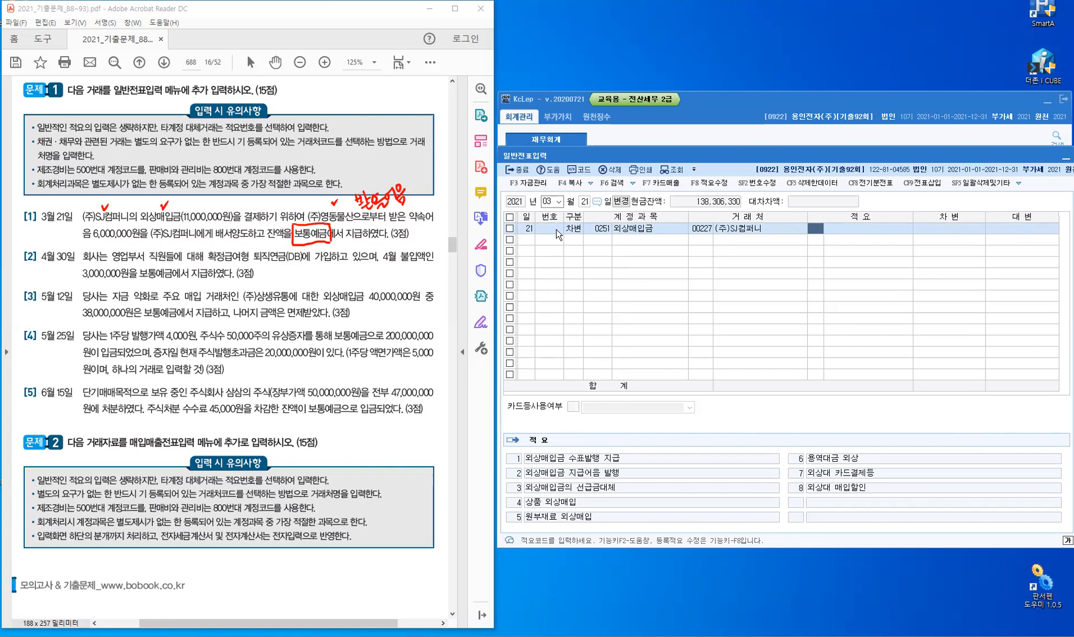
key("Return")
key("Return")
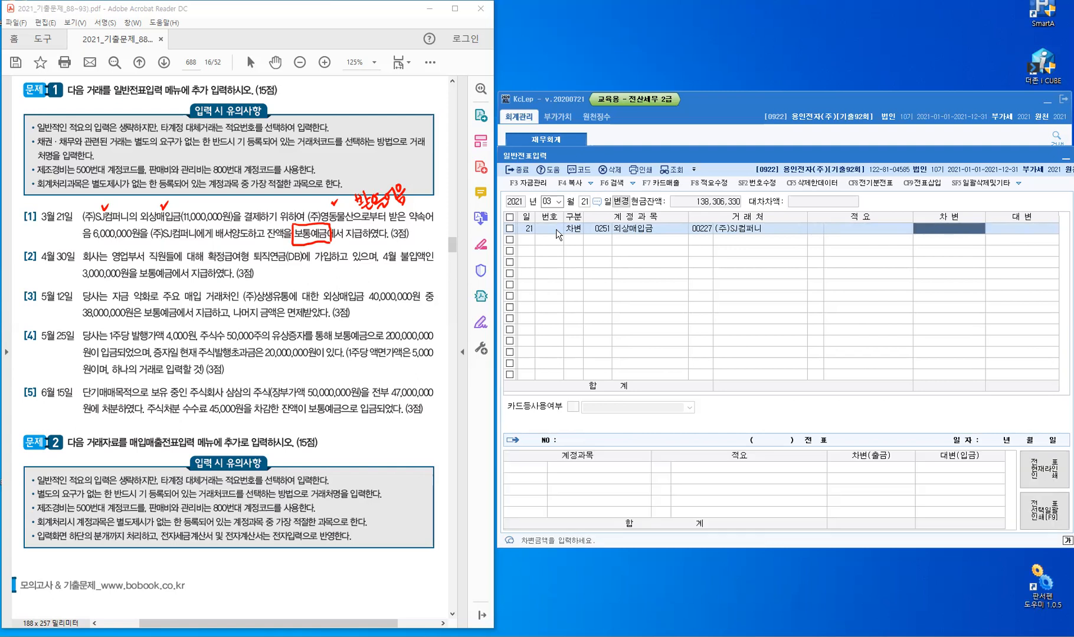
type("11")
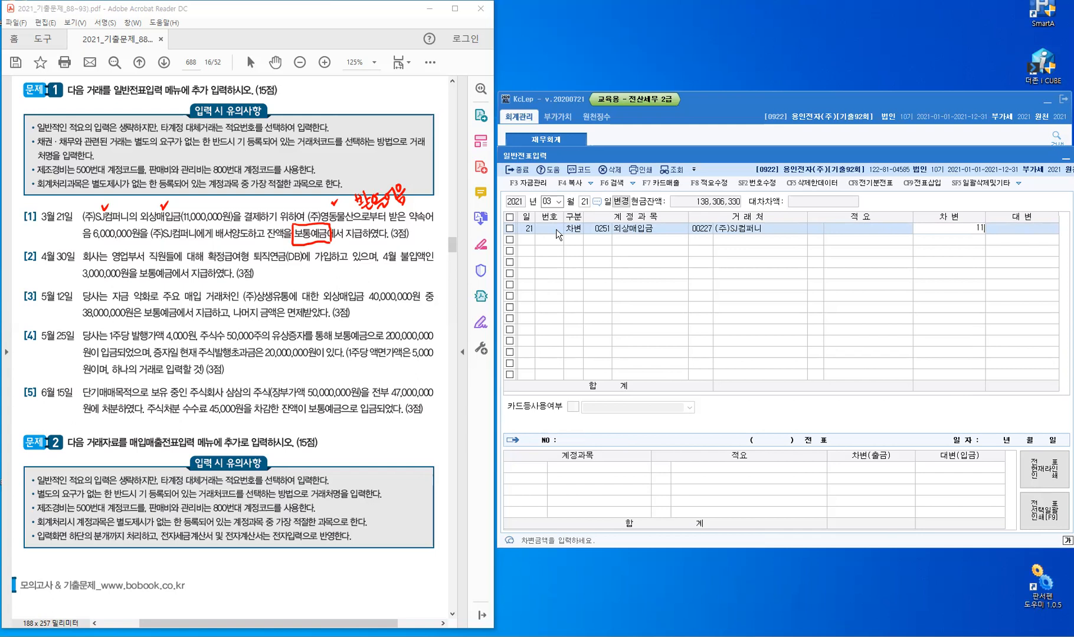
type(",000,000")
key("Return")
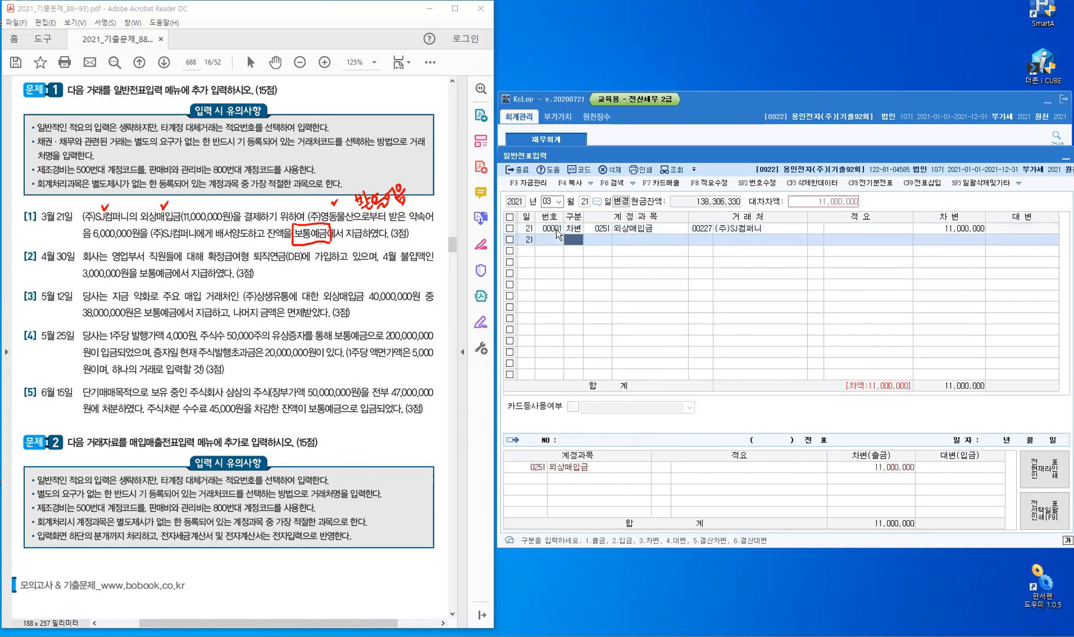
- Enter a credit line for account 0110 받을어음 with partner (주)영동물산, no description, and amount 6,000,000
type("4")
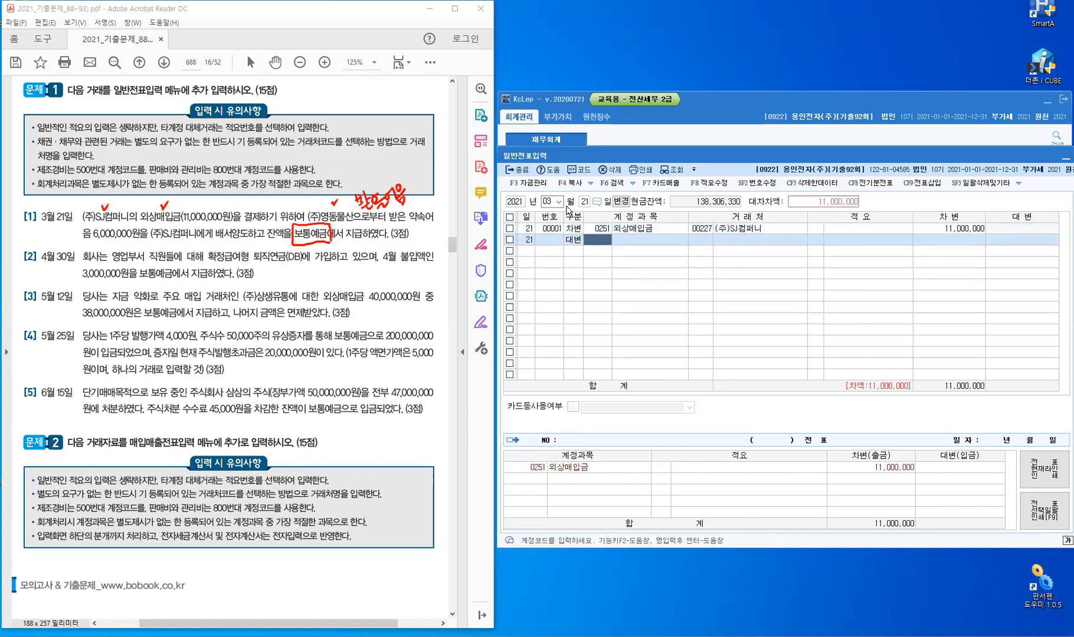
type("0110")
key("Return")
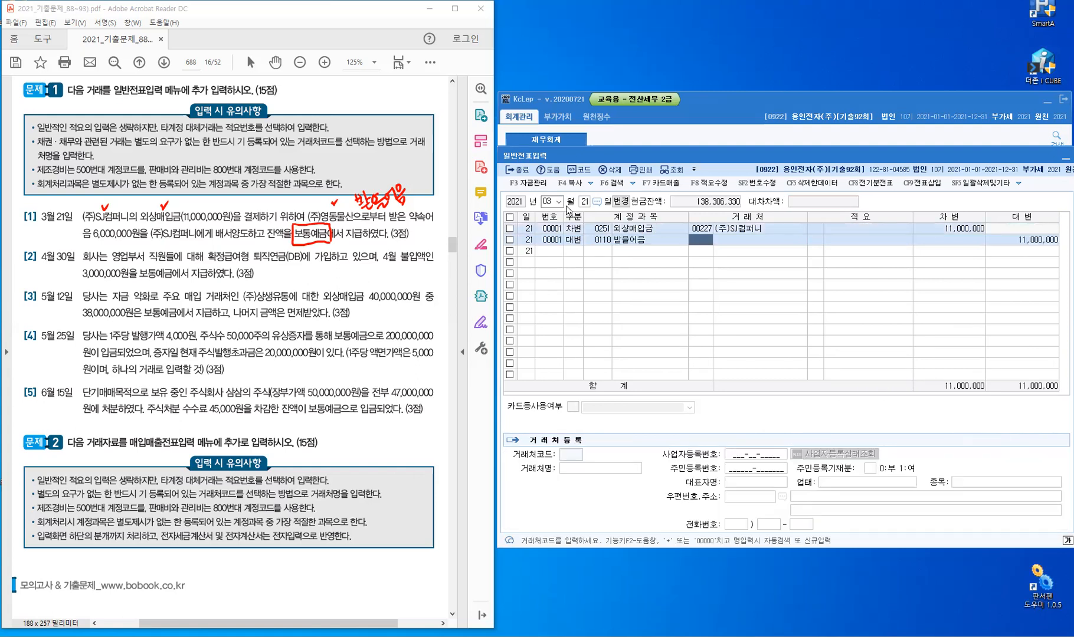
type("영동")
key("Return")
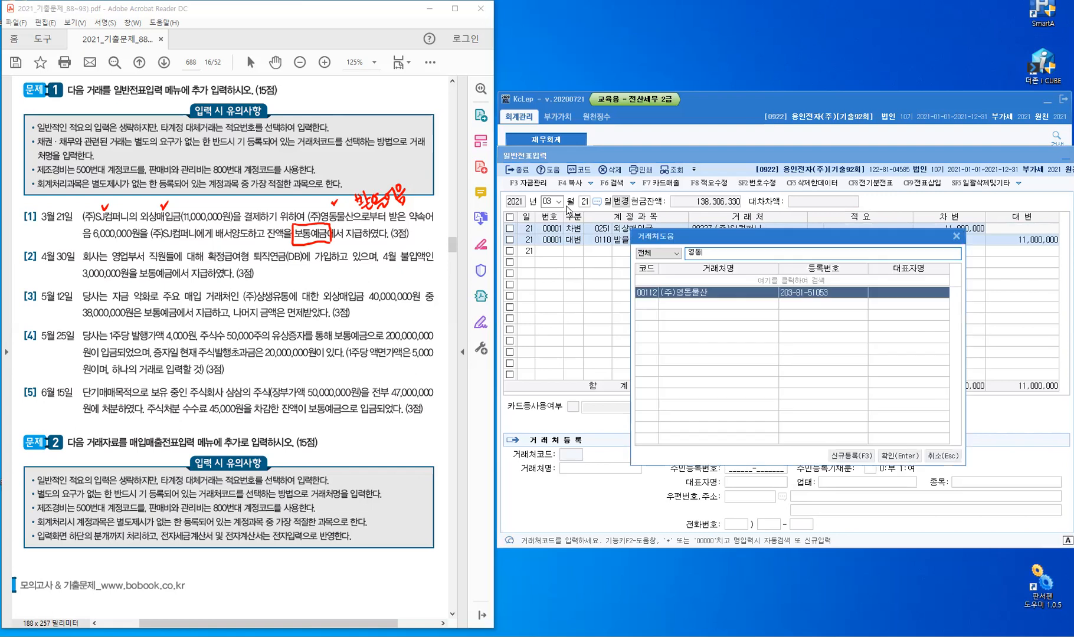
key("Return")
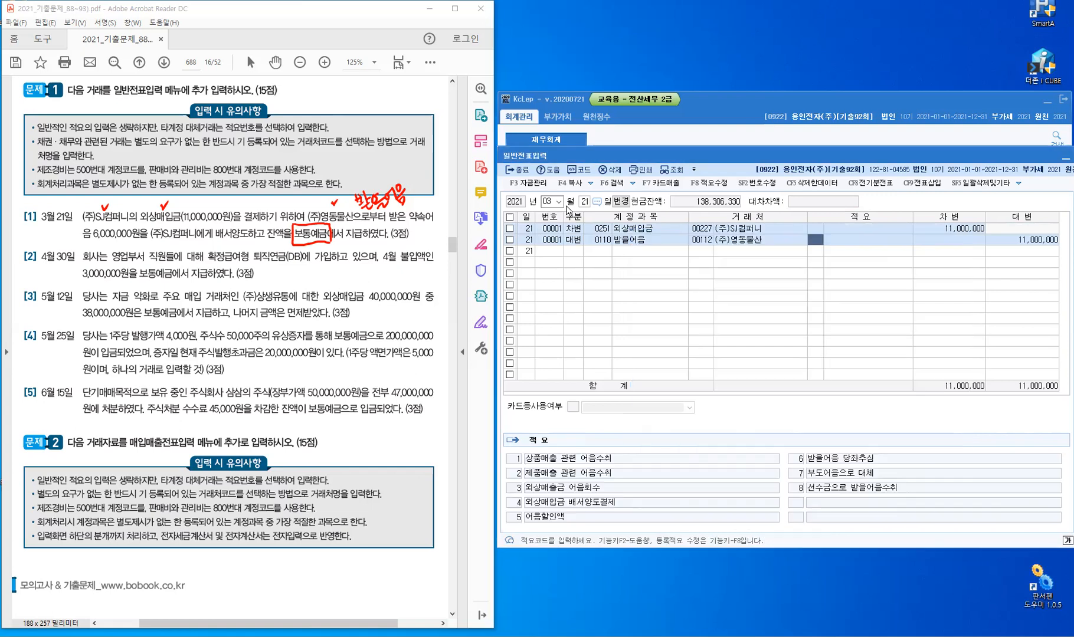
key("Return")
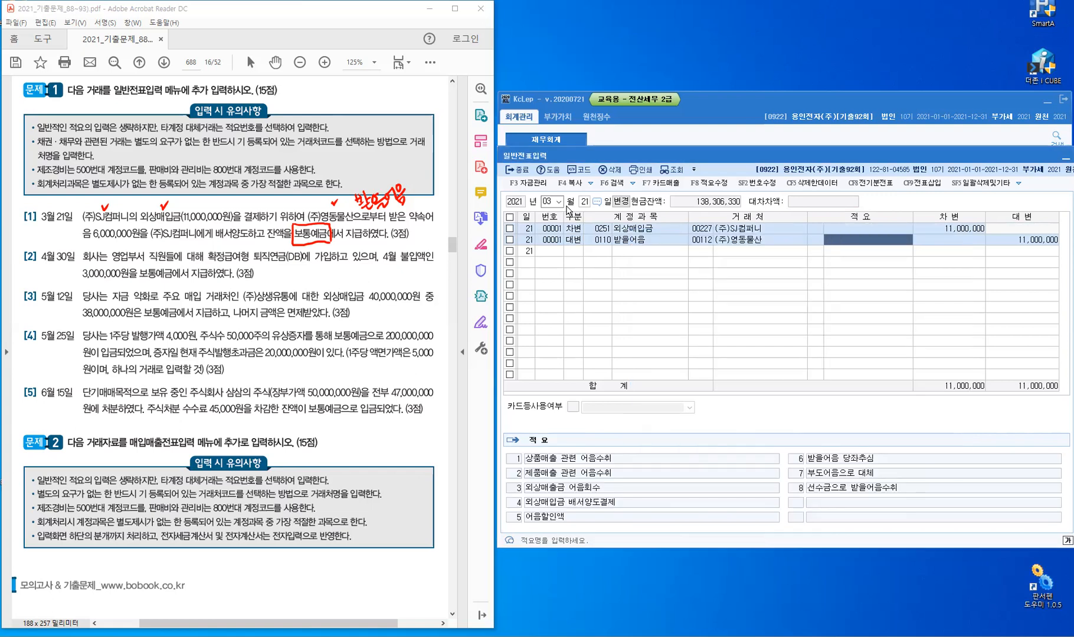
key("Return")
type("6000000")
key("Return")
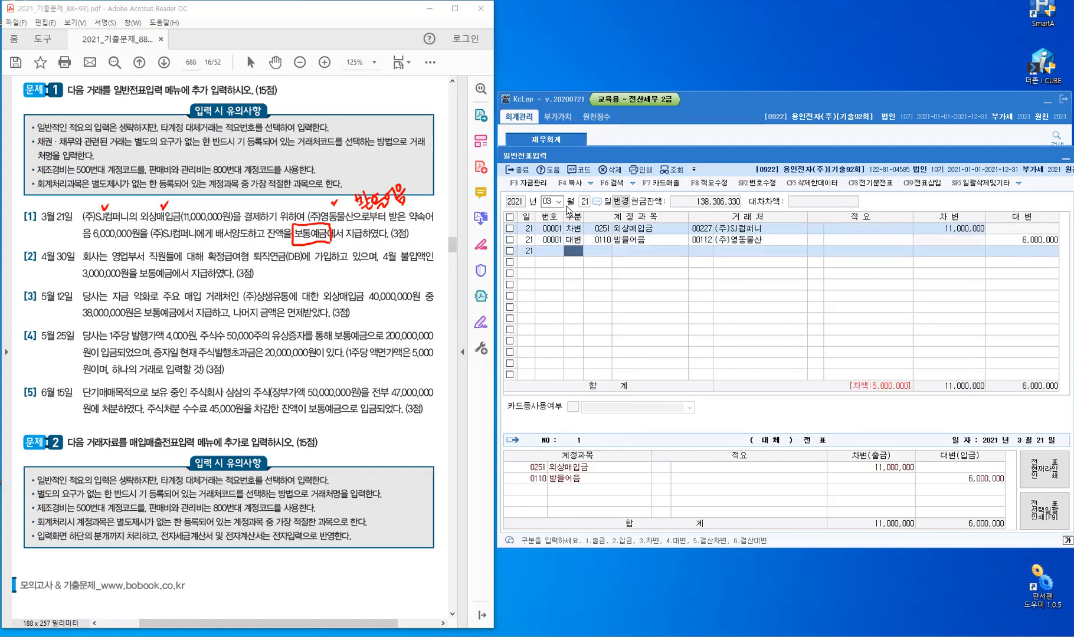
- Add a credit line for account 0103 보통예금 covering the remaining 5,000,000
type("4")
key("Return")
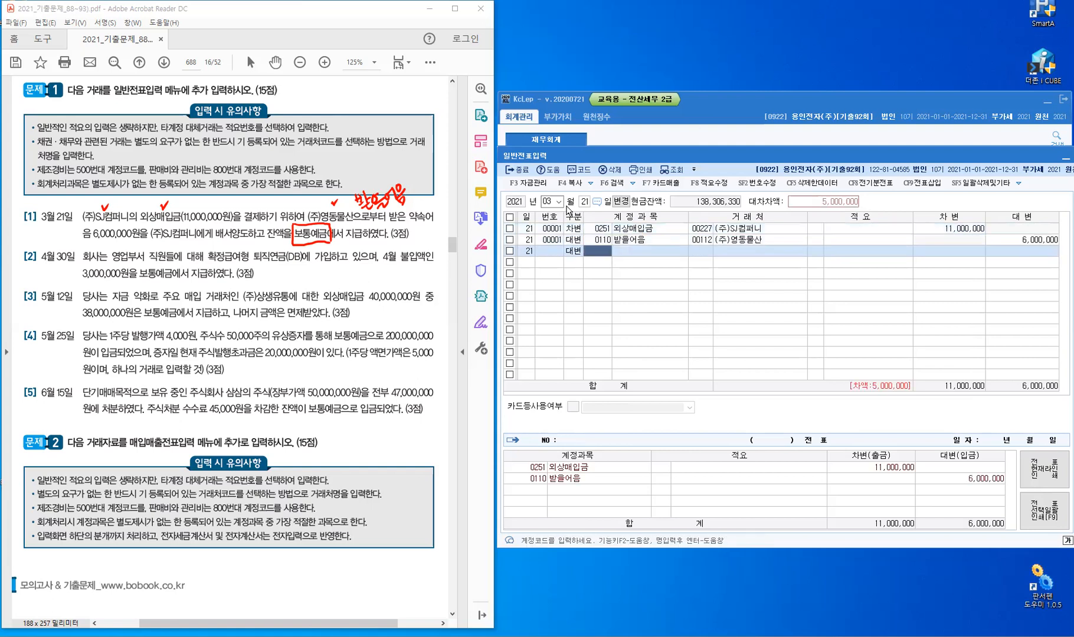
type("103")
key("Return")
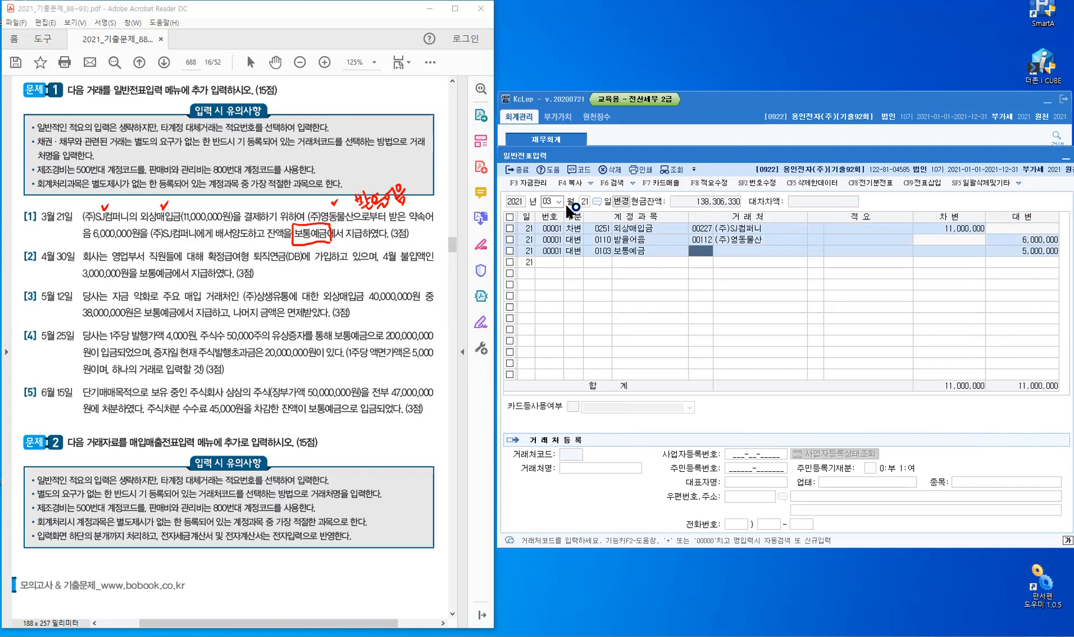
key("Return")
key("Return")
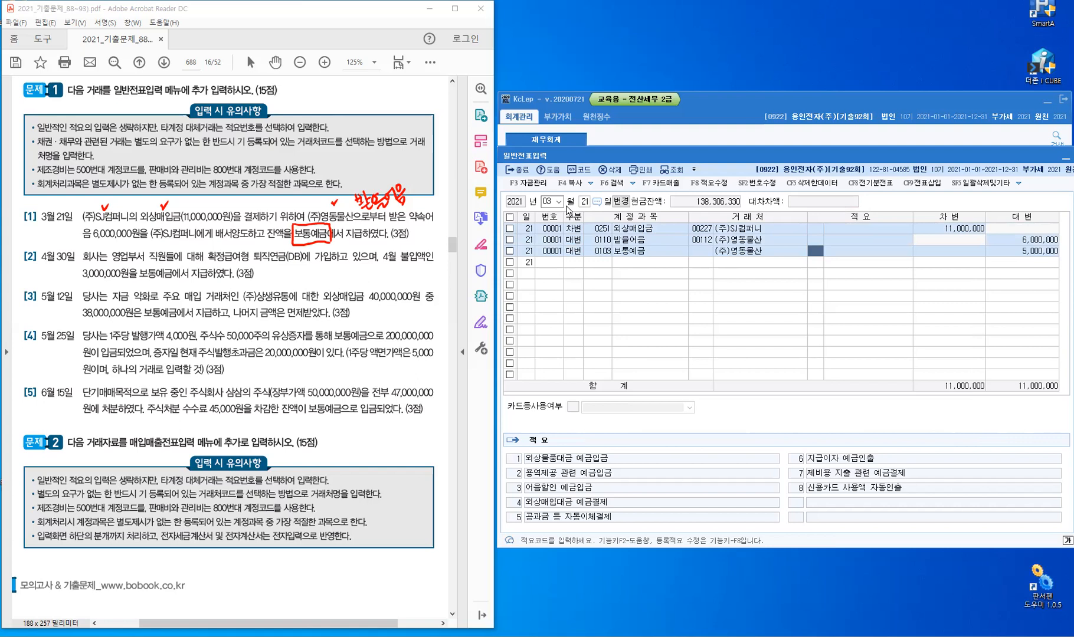
- Clear the partner name from the 보통예금 line, complete the line without a description, and leave the March 21 voucher
key("Left")
key("Delete")
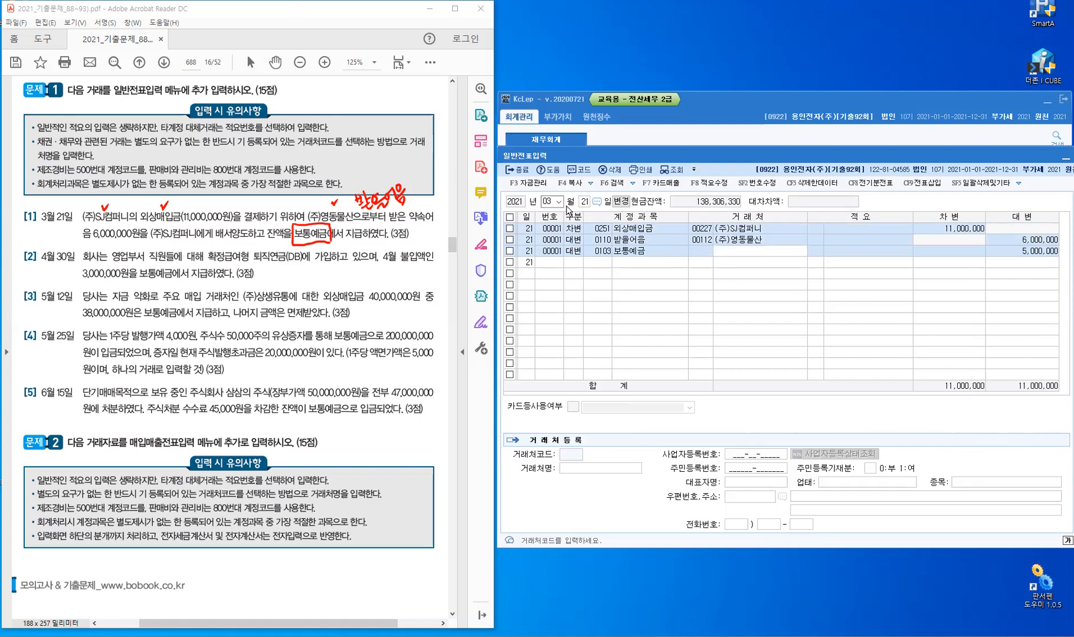
key("Return")
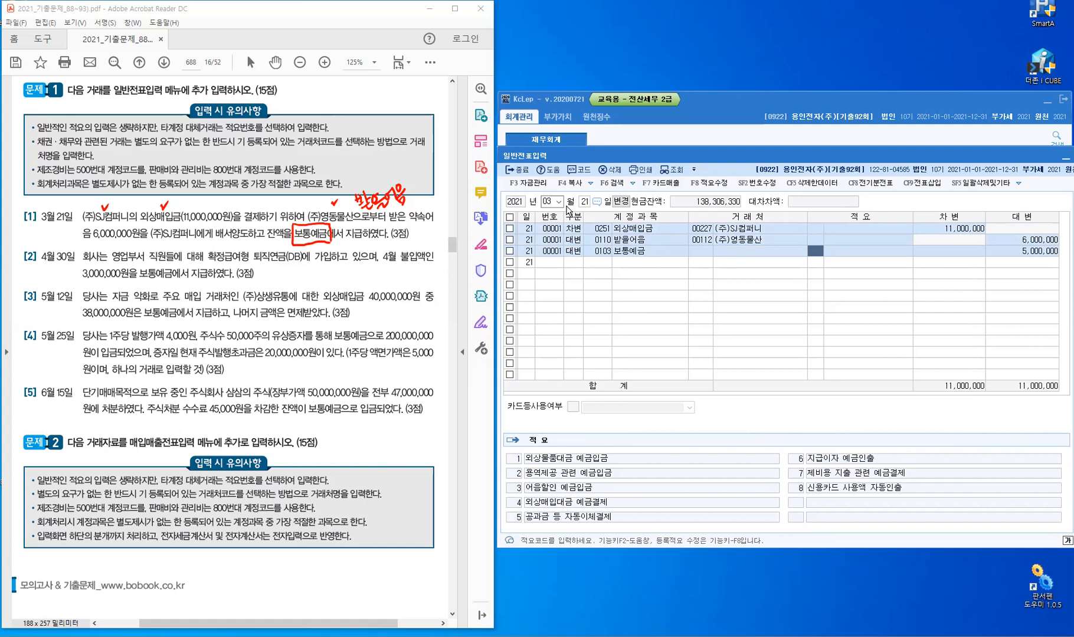
key("Return")
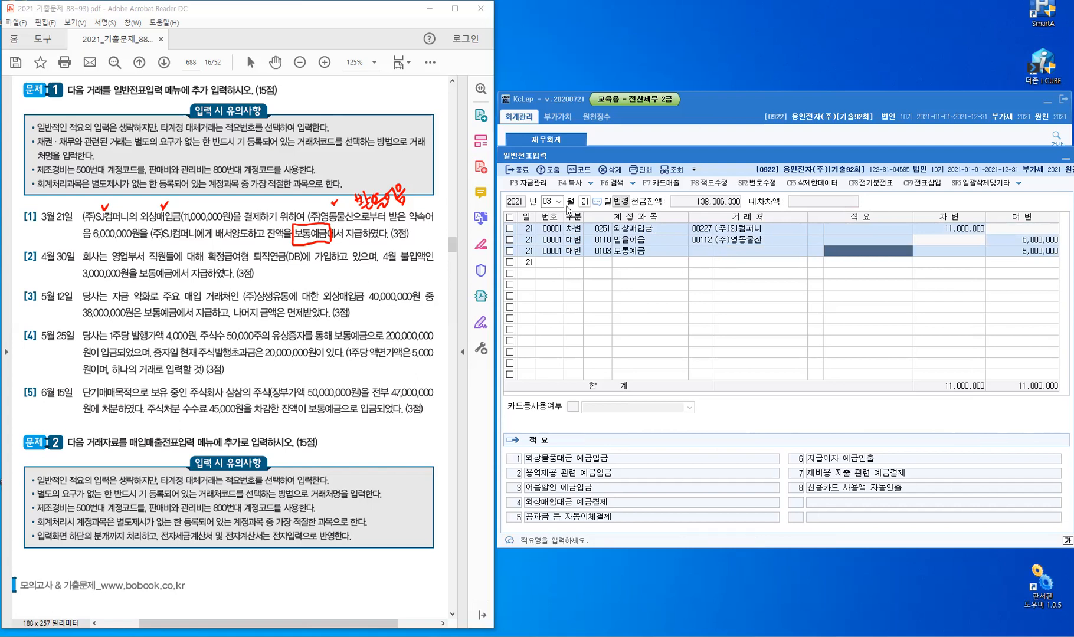
key("Return")
key("Return")
key("Up")
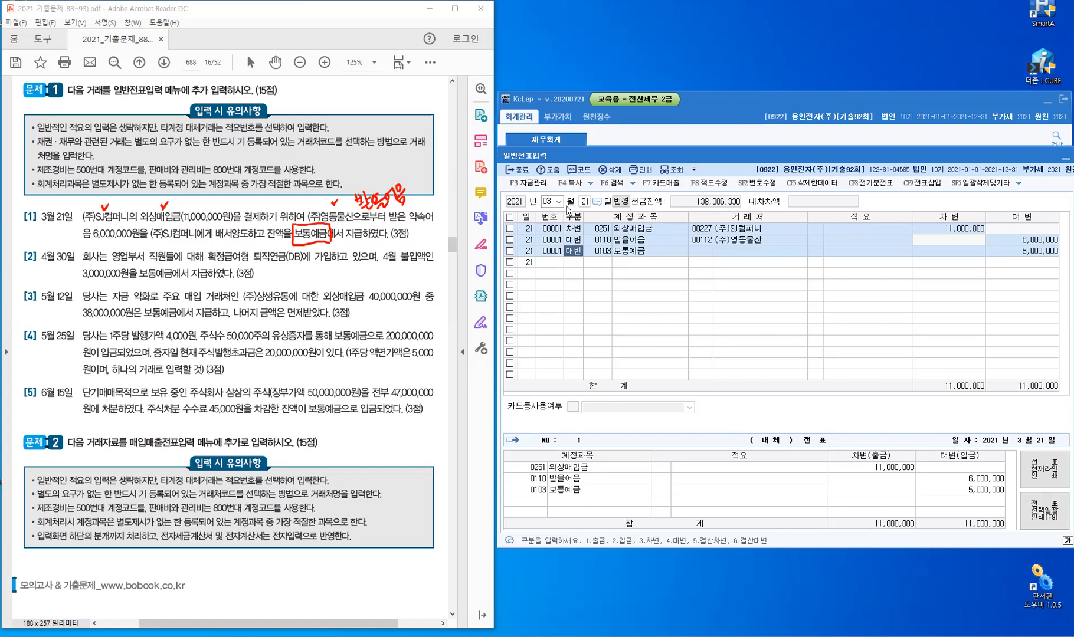
key("Escape")
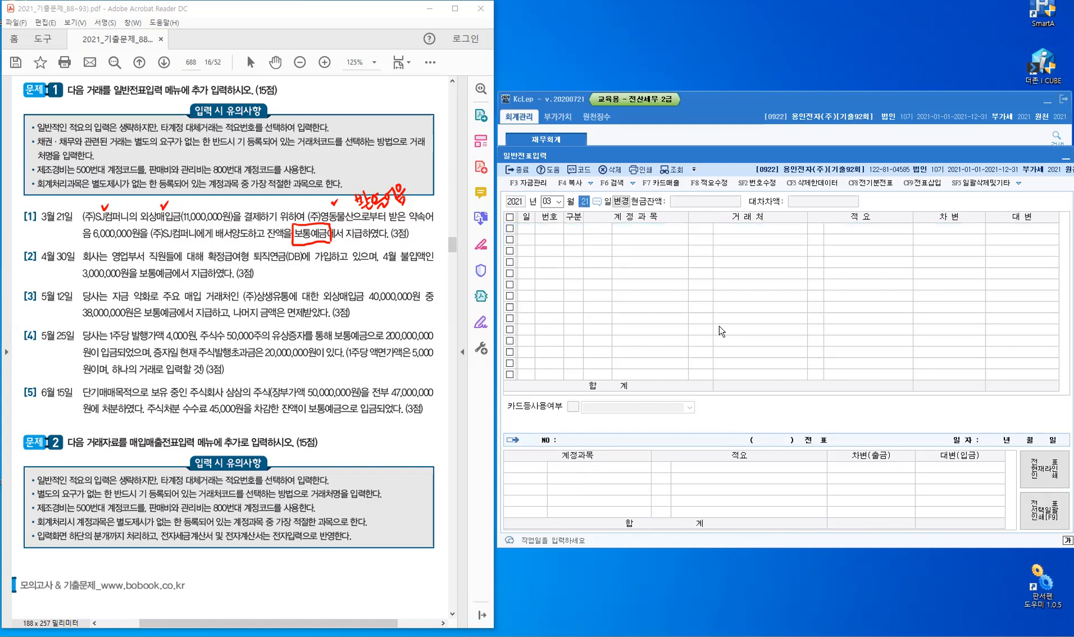
- Set the voucher date to April 30, 2021
key("shift+Tab")
type("4")
key("Return")
type("30")
key("Return")
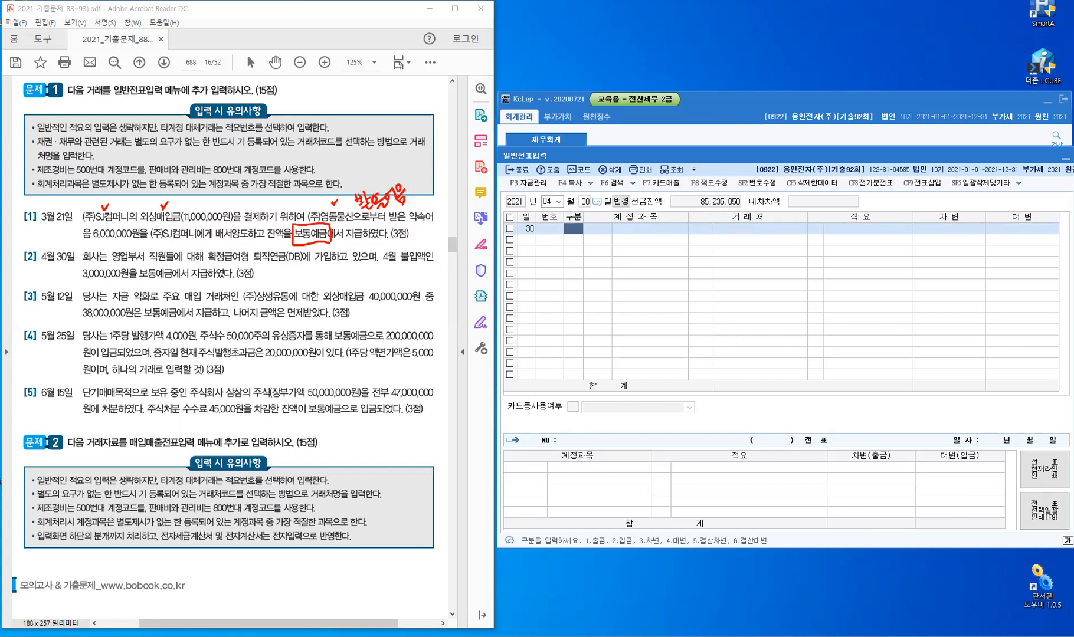
- Handwrite the note "DC: 확정기여형 → 퇴직급여" in red over the empty voucher rows
left_click(653, 250)
mouse_move(654, 250)
left_mouse_down()
mouse_move(654, 263)
mouse_move(675, 263)
mouse_move(698, 246)
left_mouse_up()
left_click(684, 253)
left_click(685, 260)
left_click_drag(693, 252, 703, 250)
left_click_drag(698, 252, 699, 253)
left_click_drag(692, 261, 733, 264)
mouse_move(741, 250)
left_mouse_down()
mouse_move(740, 267)
mouse_move(748, 254)
left_mouse_up()
left_click_drag(752, 255, 758, 255)
left_click_drag(759, 247, 759, 264)
left_click_drag(763, 247, 766, 249)
left_click_drag(761, 253, 770, 262)
left_click_drag(781, 256, 809, 256)
left_click_drag(800, 250, 801, 262)
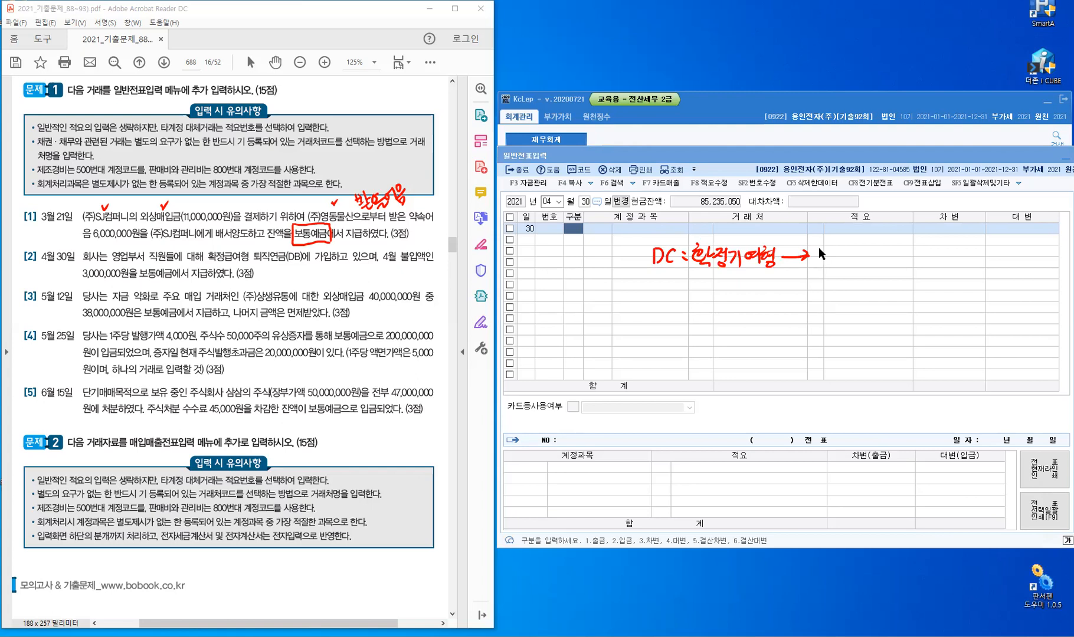
left_click_drag(817, 249, 825, 248)
left_click_drag(817, 249, 825, 256)
left_click_drag(818, 253, 824, 252)
left_click_drag(821, 256, 821, 261)
left_click_drag(815, 262, 854, 263)
left_click_drag(860, 254, 861, 262)
left_click_drag(854, 259, 860, 258)
left_click_drag(866, 250, 866, 251)
left_click_drag(870, 251, 874, 250)
left_click_drag(870, 254, 875, 254)
left_click_drag(875, 245, 875, 259)
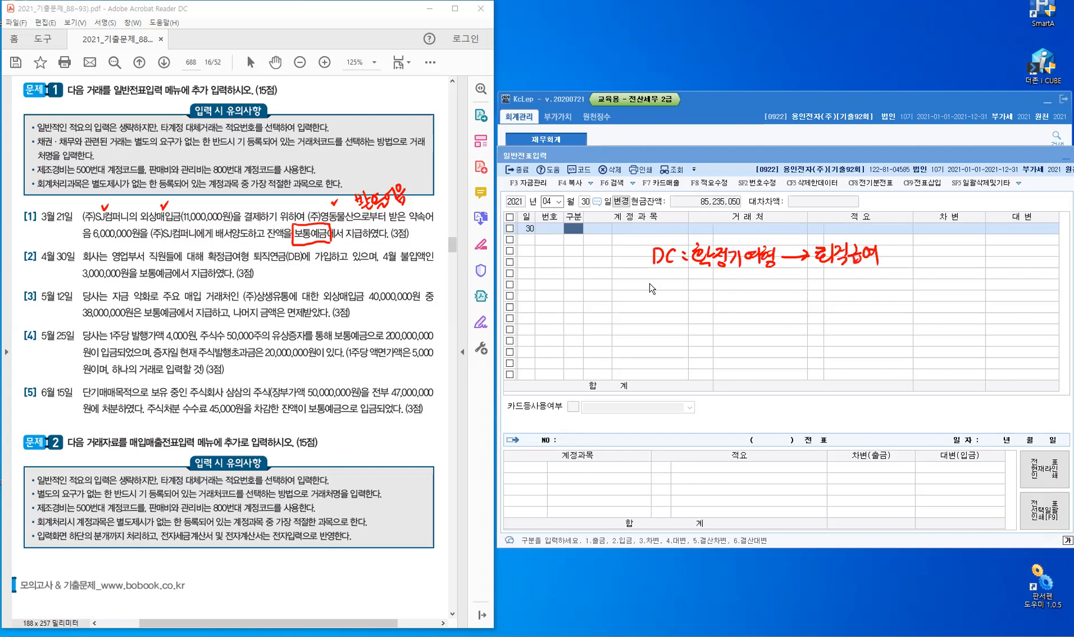
- Handwrite "DB: 〃 급여형 → 퇴직연금운용자산" in red below the DC note, with a downward arrow under 퇴직연금운용자산
mouse_move(658, 277)
left_mouse_down()
mouse_move(656, 296)
mouse_move(669, 302)
mouse_move(712, 293)
left_mouse_up()
left_click(684, 282)
left_click(685, 296)
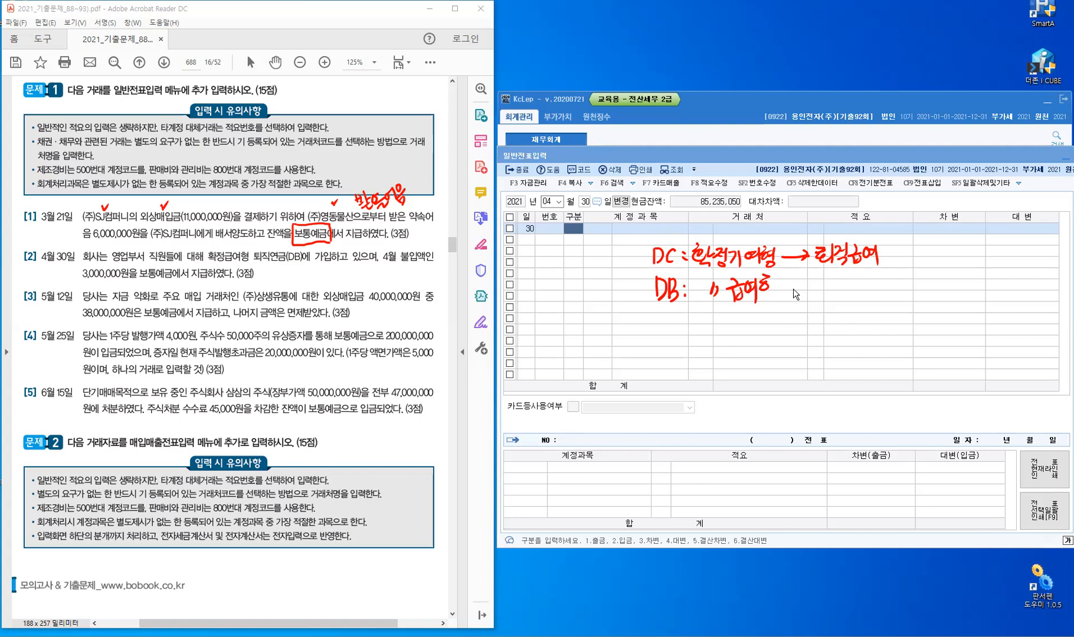
left_click_drag(769, 278, 768, 290)
left_click_drag(765, 294, 798, 295)
left_click_drag(822, 302, 832, 299)
left_click_drag(835, 283, 836, 302)
left_click_drag(841, 285, 849, 294)
left_click_drag(854, 281, 854, 293)
left_click_drag(843, 296, 854, 303)
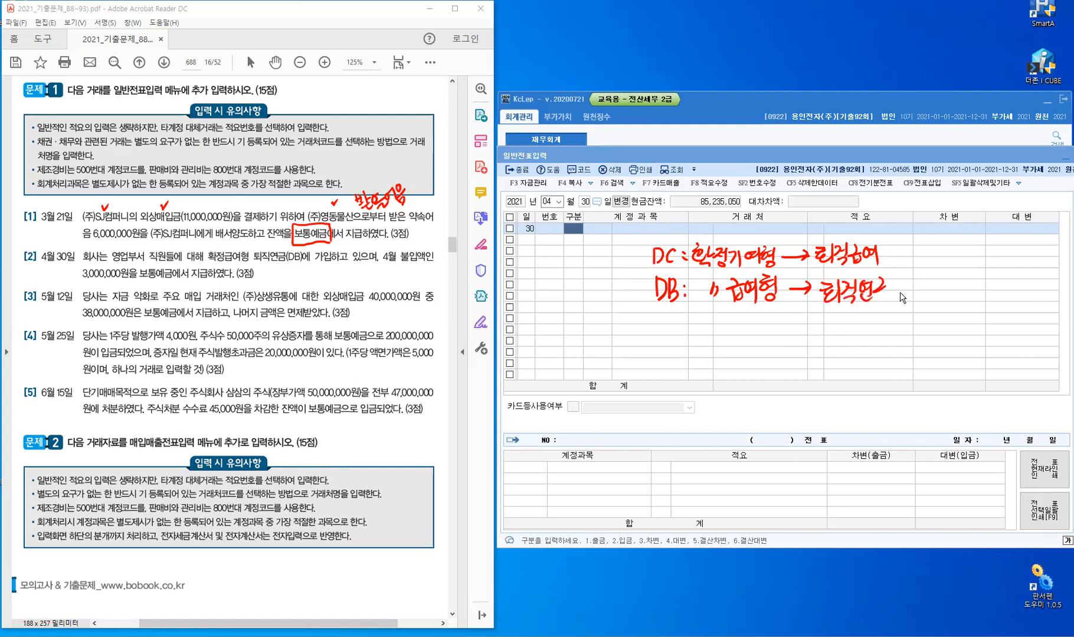
mouse_move(912, 282)
left_mouse_down()
mouse_move(937, 280)
mouse_move(926, 297)
left_mouse_up()
mouse_move(929, 281)
left_mouse_down()
mouse_move(930, 301)
mouse_move(944, 295)
left_mouse_up()
mouse_move(935, 295)
left_mouse_down()
mouse_move(945, 302)
mouse_move(882, 322)
left_mouse_up()
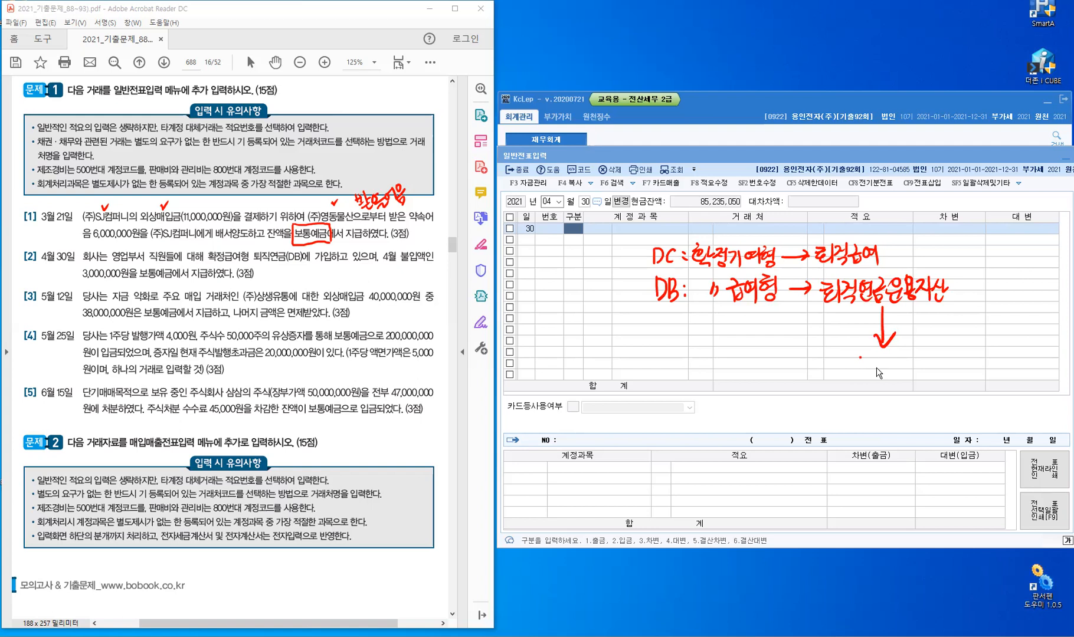
- Handwrite "운용수익" below the arrow, with "손실" on the line beneath it
left_click_drag(893, 359, 886, 370)
left_click_drag(892, 362, 898, 368)
left_click_drag(885, 372, 900, 369)
left_click_drag(893, 370, 894, 379)
left_click_drag(903, 361, 910, 377)
mouse_move(899, 373)
left_mouse_down()
mouse_move(912, 379)
mouse_move(890, 397)
mouse_move(903, 403)
left_mouse_up()
left_click_drag(906, 392, 910, 410)
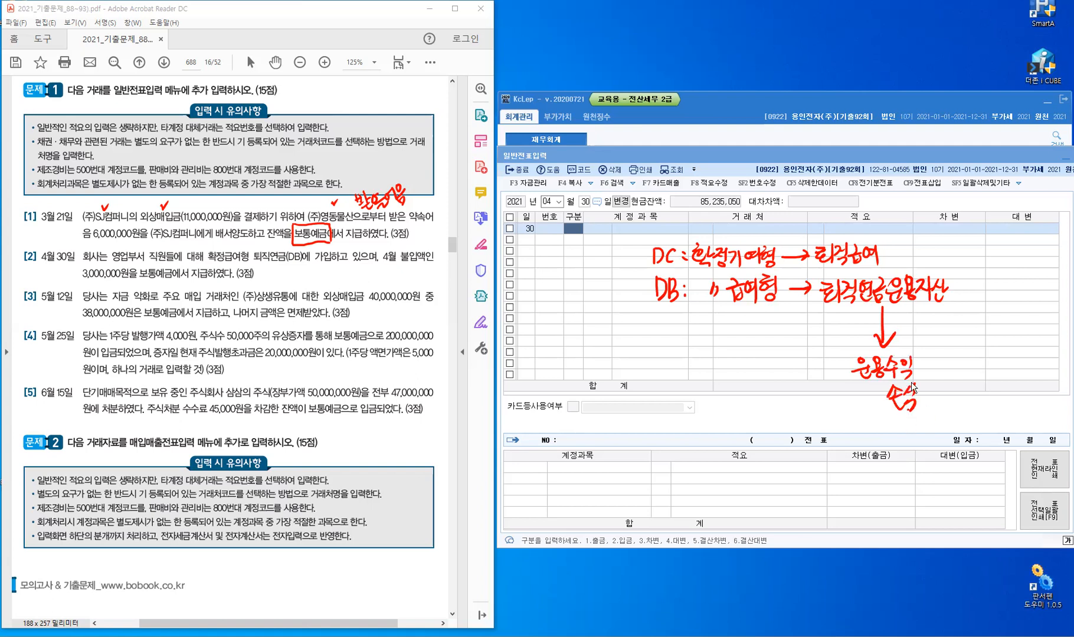
left_click_drag(906, 409, 919, 418)
- Complete the 운용수익 note with the handwritten text "= 이자수익"
left_click_drag(920, 365, 926, 365)
mouse_move(921, 372)
left_mouse_down()
mouse_move(953, 358)
mouse_move(943, 369)
left_mouse_up()
left_click_drag(953, 355, 961, 363)
left_click_drag(947, 367, 961, 365)
mouse_move(954, 366)
left_mouse_down()
mouse_move(954, 377)
mouse_move(973, 359)
left_mouse_up()
mouse_move(980, 355)
left_mouse_down()
mouse_move(982, 376)
mouse_move(987, 369)
left_mouse_up()
left_click_drag(992, 361, 1002, 371)
left_click_drag(1002, 363, 1006, 362)
left_click_drag(1011, 354, 1005, 362)
left_click_drag(1011, 356, 1016, 361)
left_click_drag(1004, 365, 1017, 364)
left_click_drag(1010, 365, 1023, 355)
left_click_drag(1030, 352, 1030, 370)
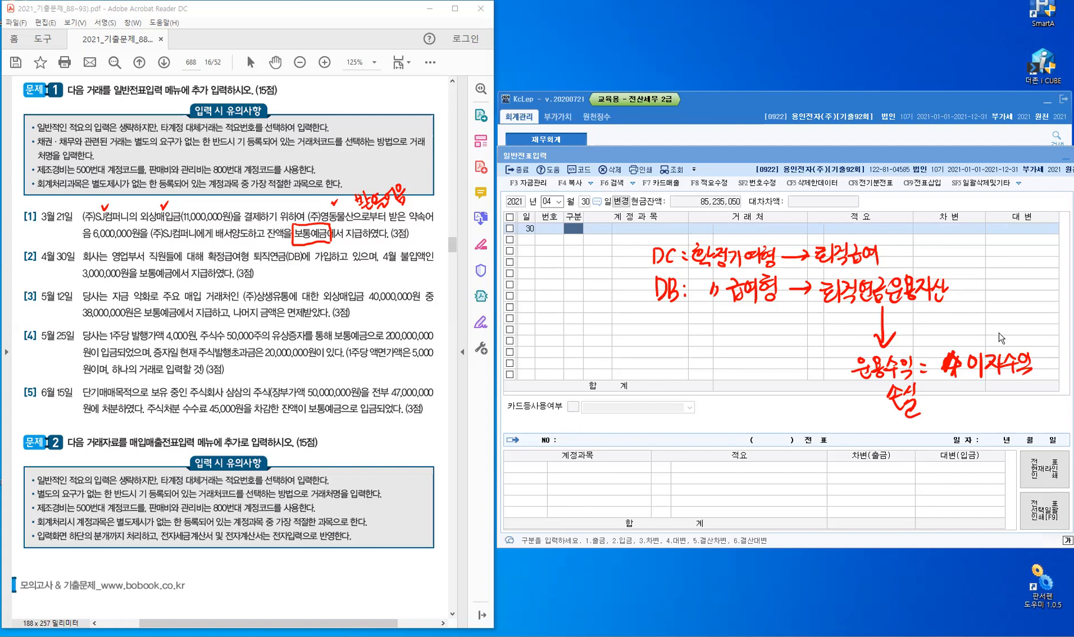
- Mark the handwritten 이자수익 with "(대)" and 퇴직연금운용자산 with "(차)"
left_click_drag(983, 332, 981, 347)
left_click_drag(987, 334, 991, 342)
left_click_drag(996, 331, 1009, 348)
left_click_drag(827, 309, 830, 311)
left_click_drag(823, 316, 823, 324)
left_click_drag(827, 319, 836, 326)
left_click_drag(836, 317, 842, 328)
- Expand the handwritten 손실 line to "〃 손실: 운용손실" and mark 운용손실 with "(차)"
left_click_drag(874, 398, 876, 404)
left_click_drag(879, 398, 927, 394)
left_click_drag(926, 400, 928, 402)
left_click_drag(954, 385, 963, 406)
left_click_drag(969, 385, 978, 396)
left_click_drag(972, 400, 979, 394)
left_click_drag(985, 390, 992, 394)
left_click_drag(979, 400, 995, 396)
left_click_drag(982, 400, 1002, 394)
left_click_drag(994, 394, 1010, 405)
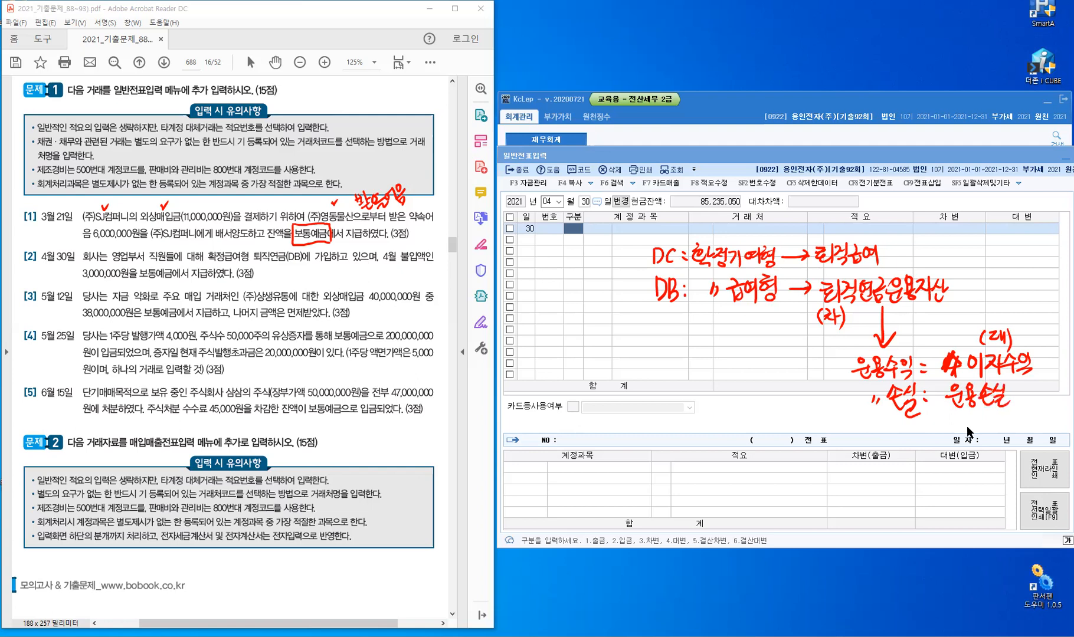
left_click_drag(965, 412, 963, 433)
left_click_drag(969, 416, 985, 430)
left_click_drag(988, 412, 989, 430)
- Highlight 불입액 and 퇴직연금(DB) in transaction [2] of the exam PDF, and clear all the red handwriting
left_click(404, 256)
left_click_drag(427, 256, 400, 257)
left_click_drag(253, 254, 301, 257)
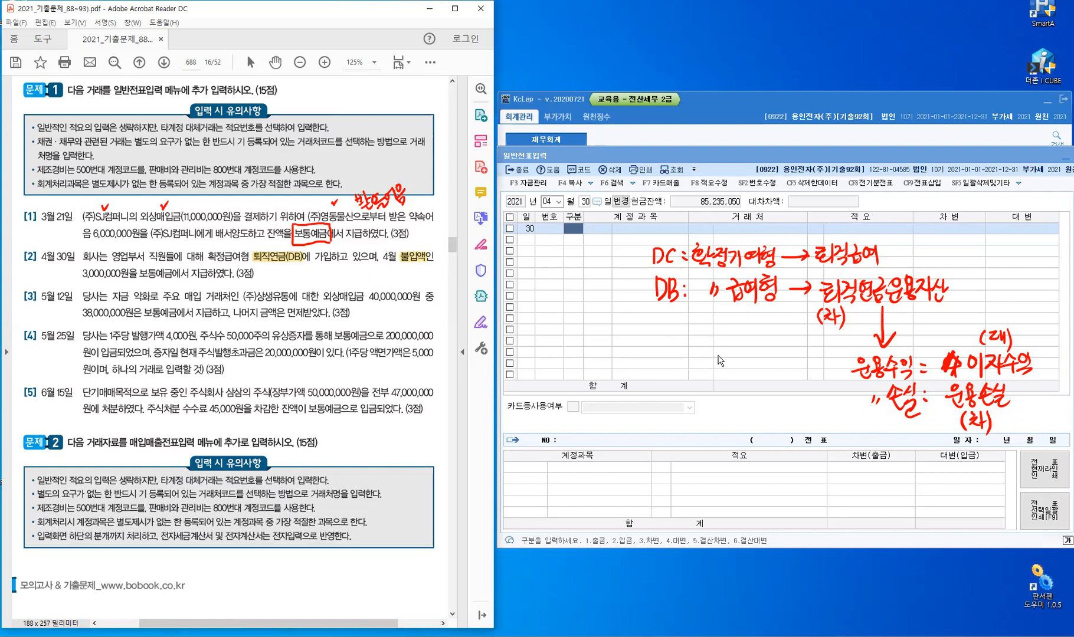
key("Escape")
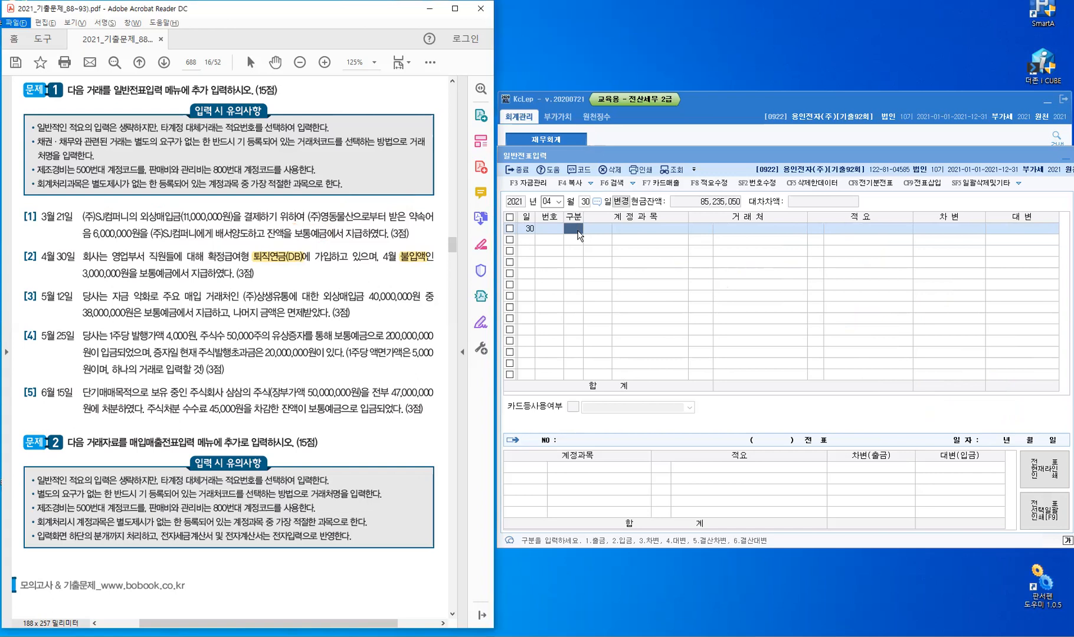
- Enter an April 30 debit line for account 0186 퇴직연금운용자산 with 3,000,000, leaving partner and description empty
left_click(578, 231)
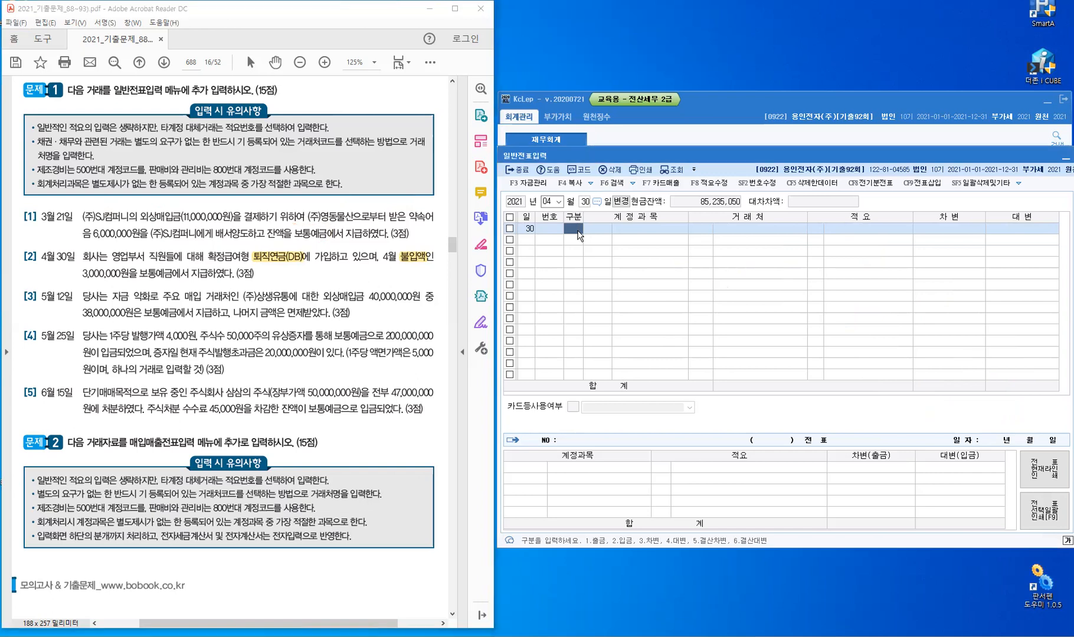
type("3")
key("Return")
type("퇴직연ㄴ")
key("Return")
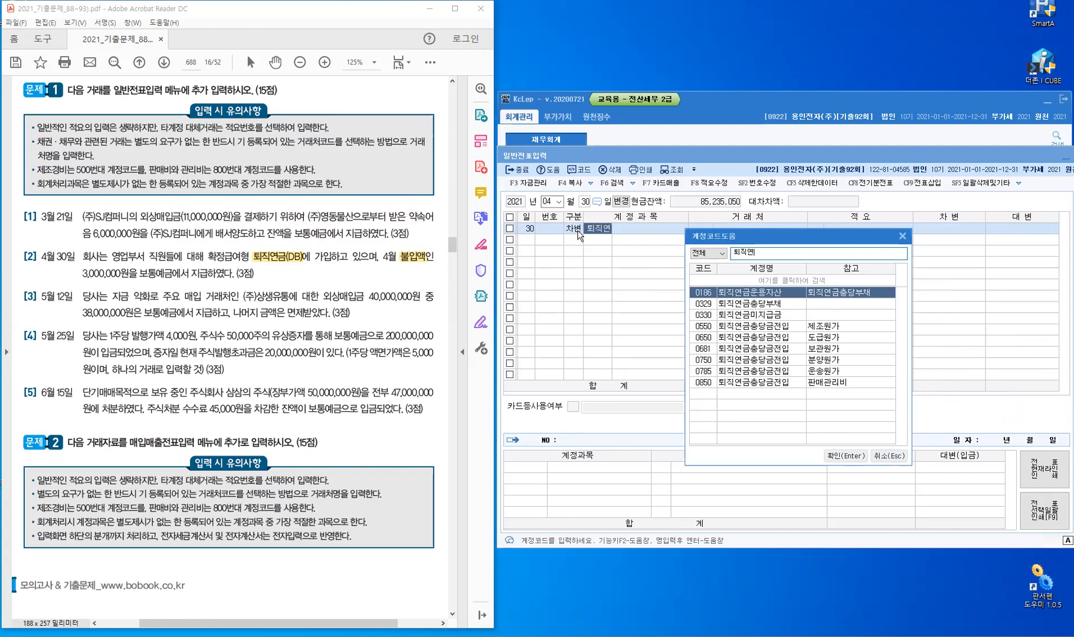
key("Return")
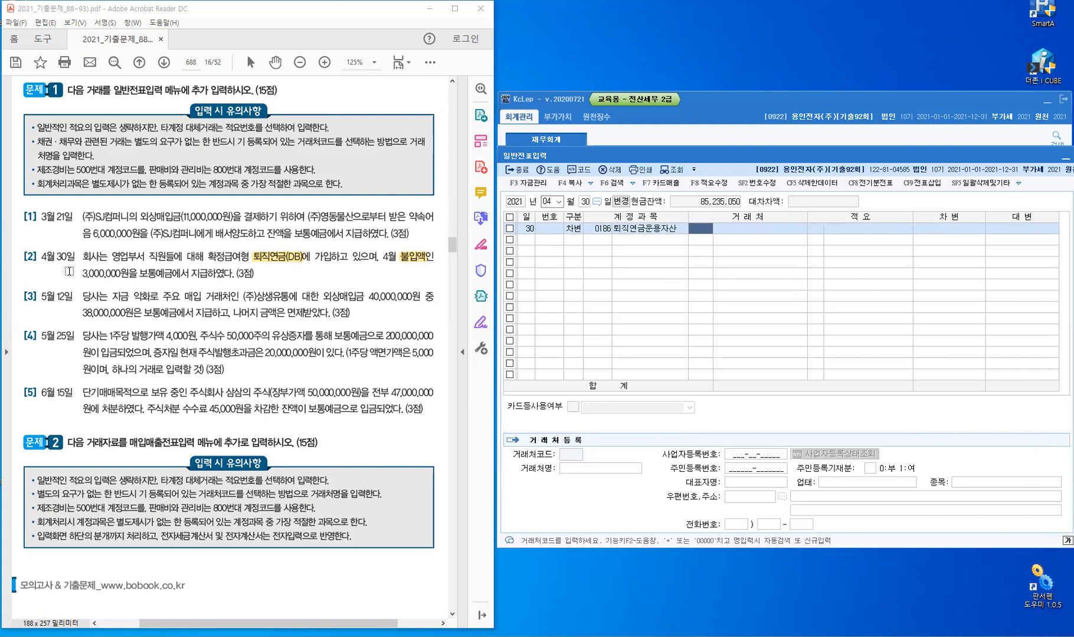
key("Return")
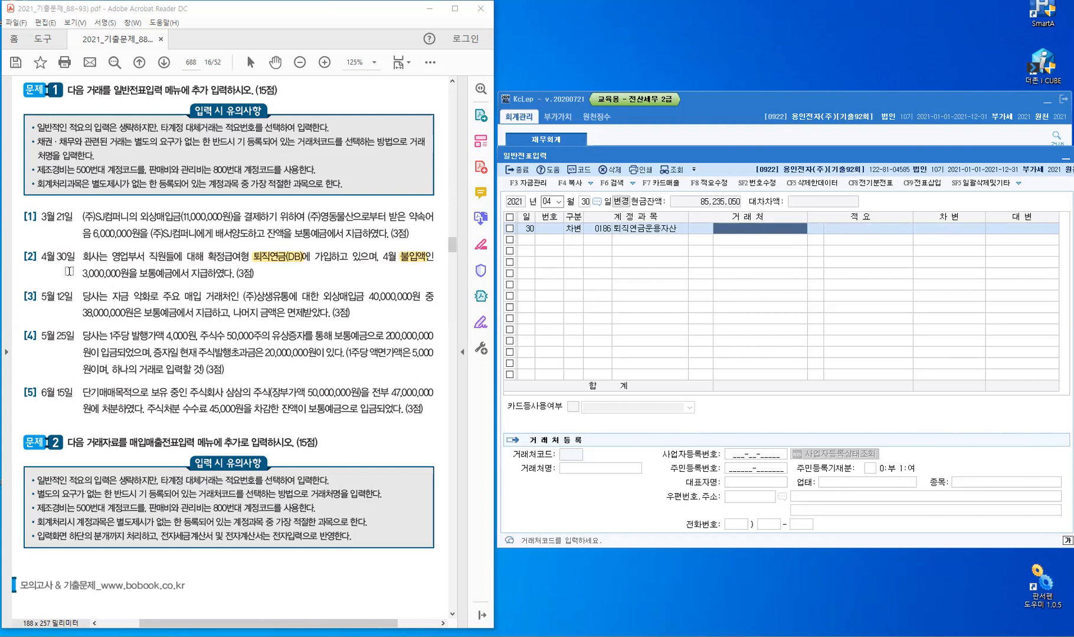
key("Return")
key("Return")
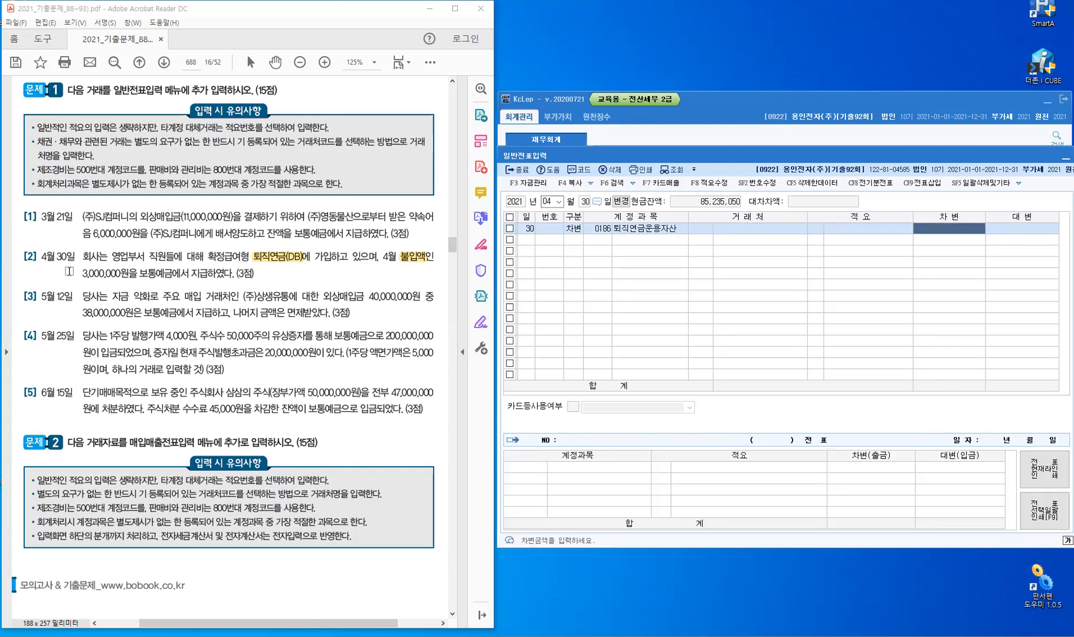
type("3,000,000")
key("Return")
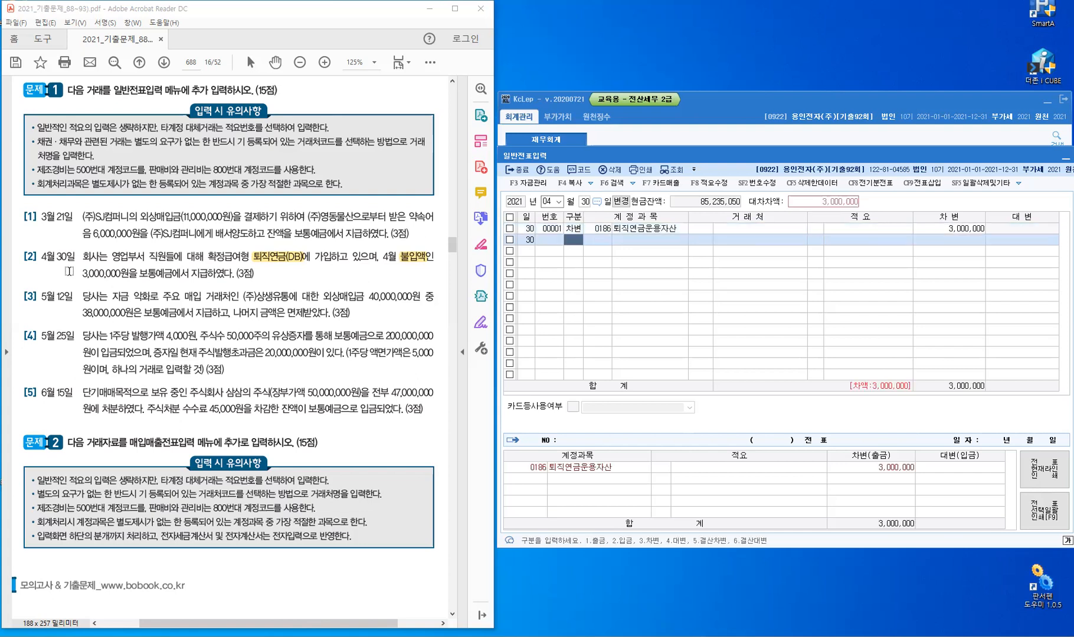
- Add a credit line for account 0103 보통예금 with 3,000,000, leaving partner and description empty
type("4")
type("1")
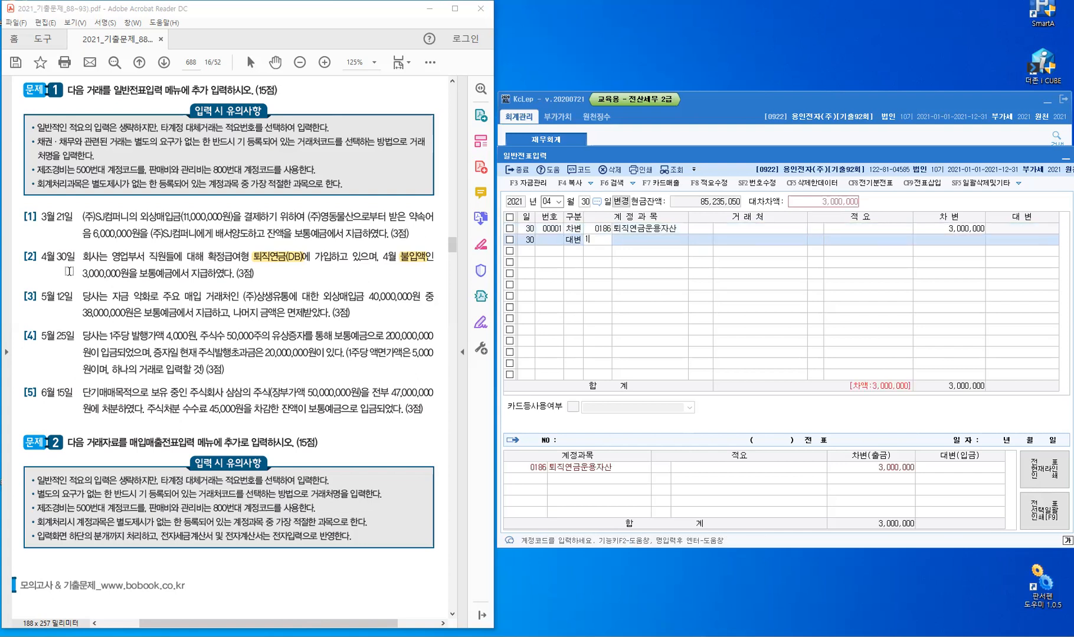
type("03")
key("Return")
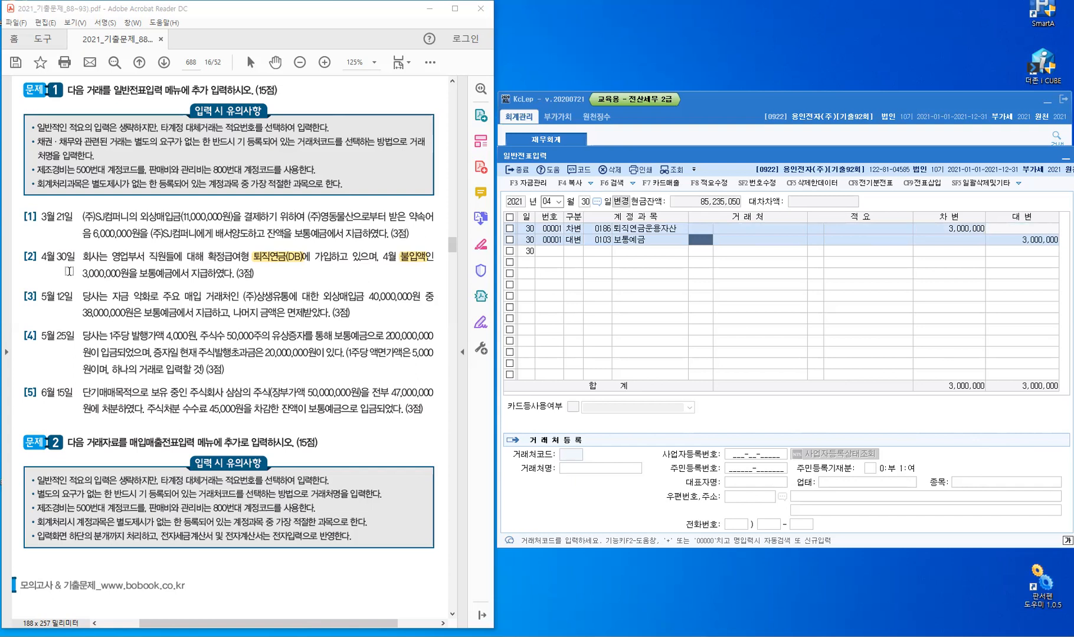
key("Return")
key("Return")
key("Return")
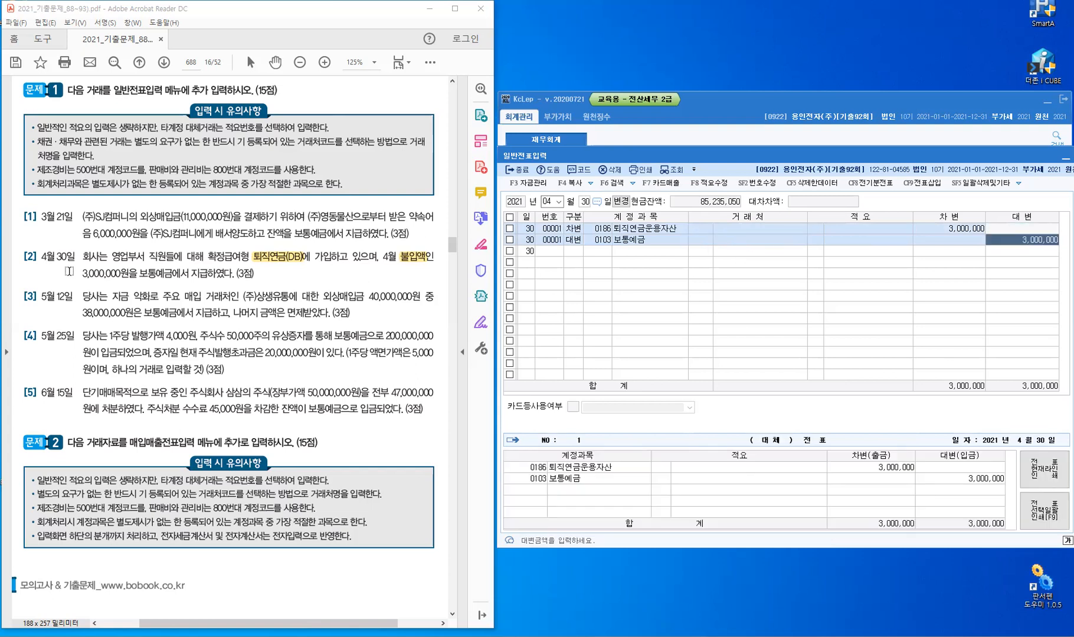
key("Return")
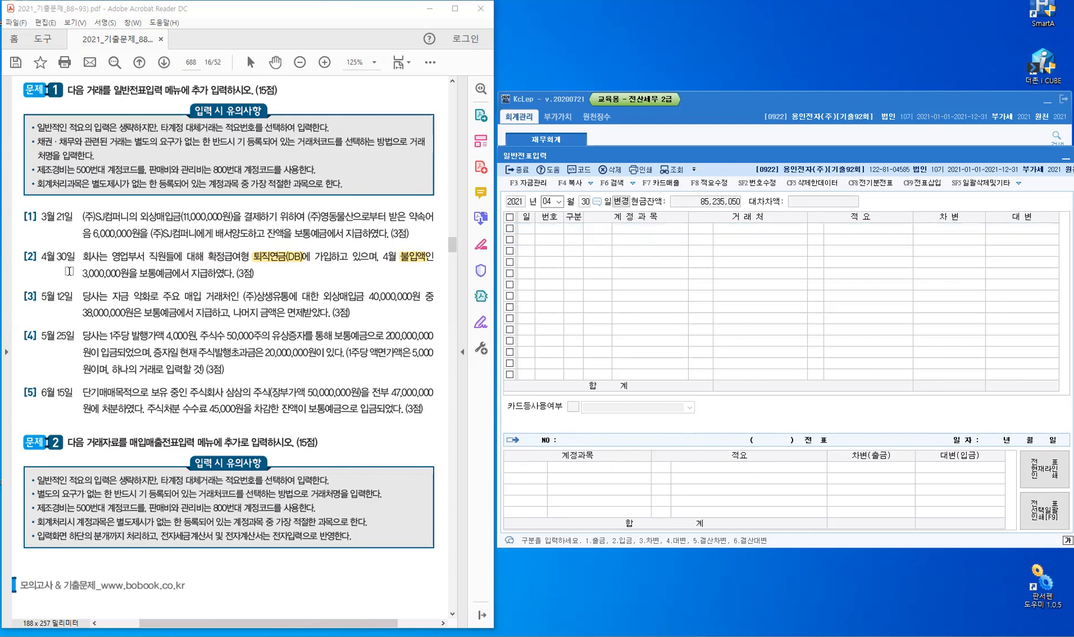
- Set the voucher date to May 12, 2021, and highlight 보통예금, 면제받았다 and 외상매입금 40,000,000원 in transaction [3] of the PDF
key("Escape")
type("5")
key("Return")
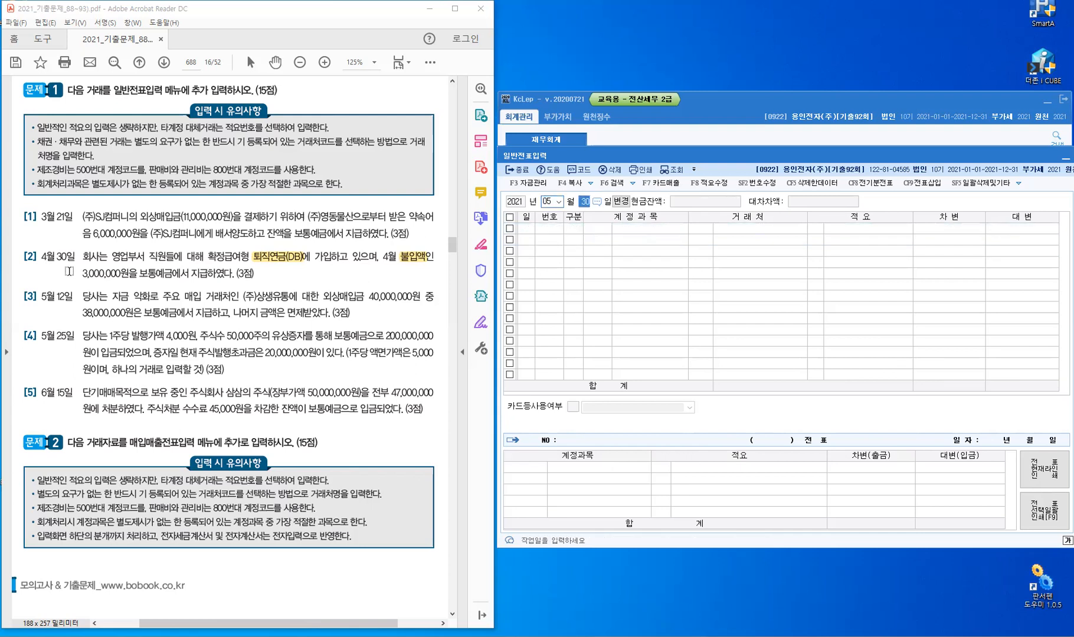
type("12")
key("Return")
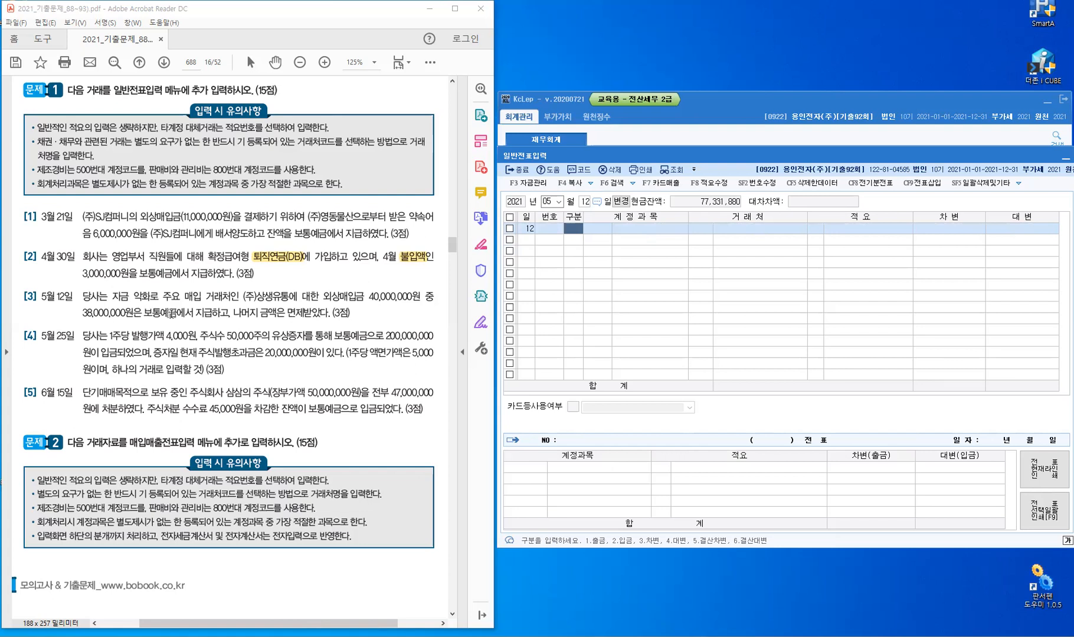
left_click_drag(144, 314, 172, 317)
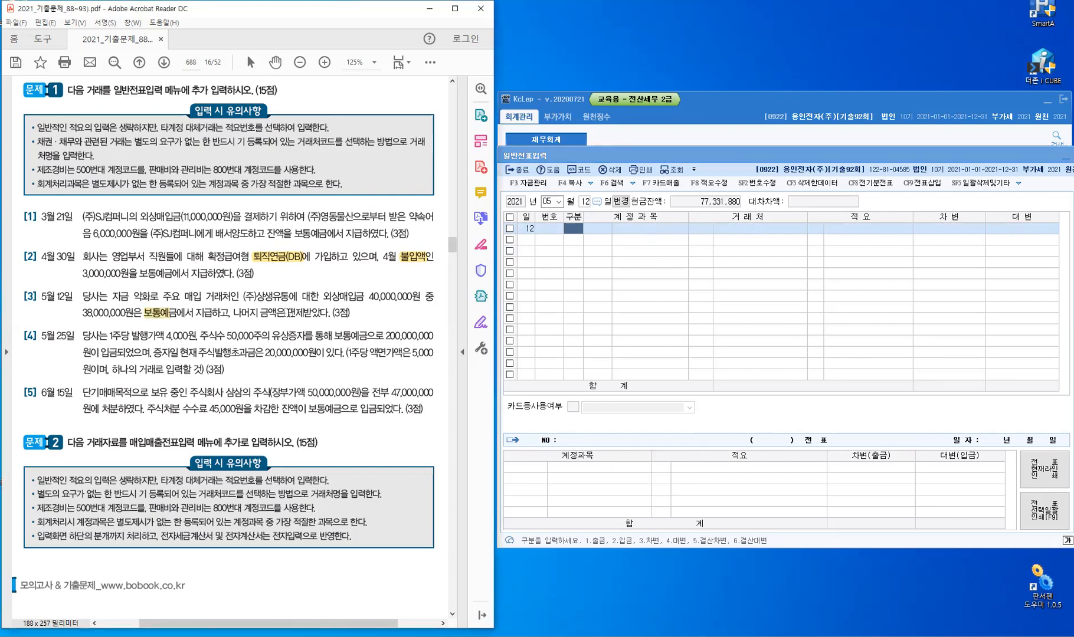
left_click_drag(287, 313, 419, 301)
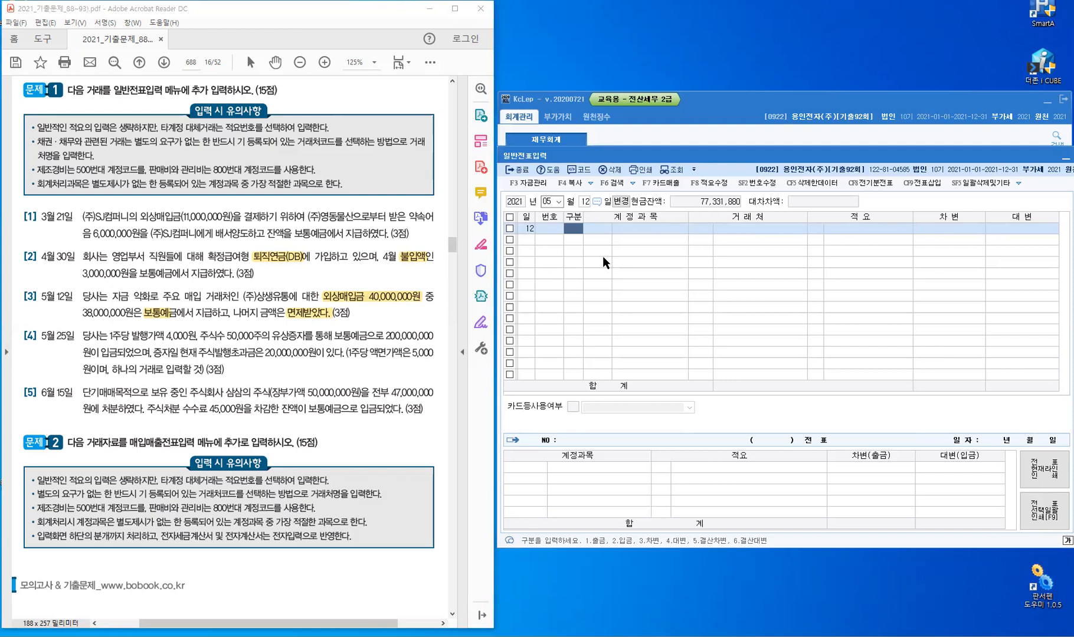
- Enter a debit line for account 0251 외상매입금 with partner (주)상생유통 and amount 40,000,000
key("3")
type("251")
key("Return")
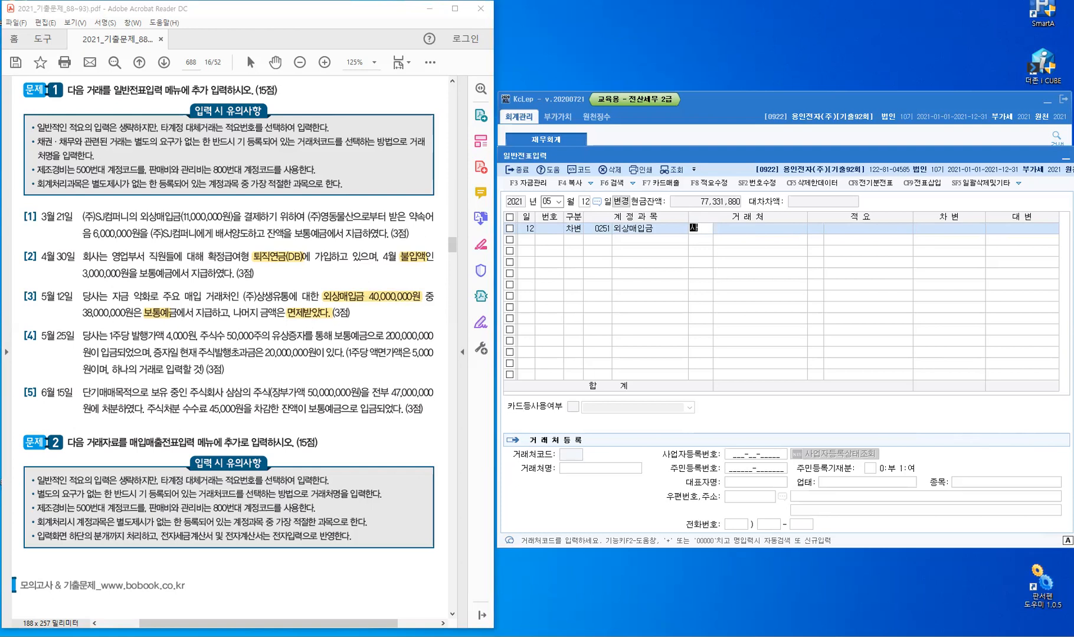
type("상생")
key("Return")
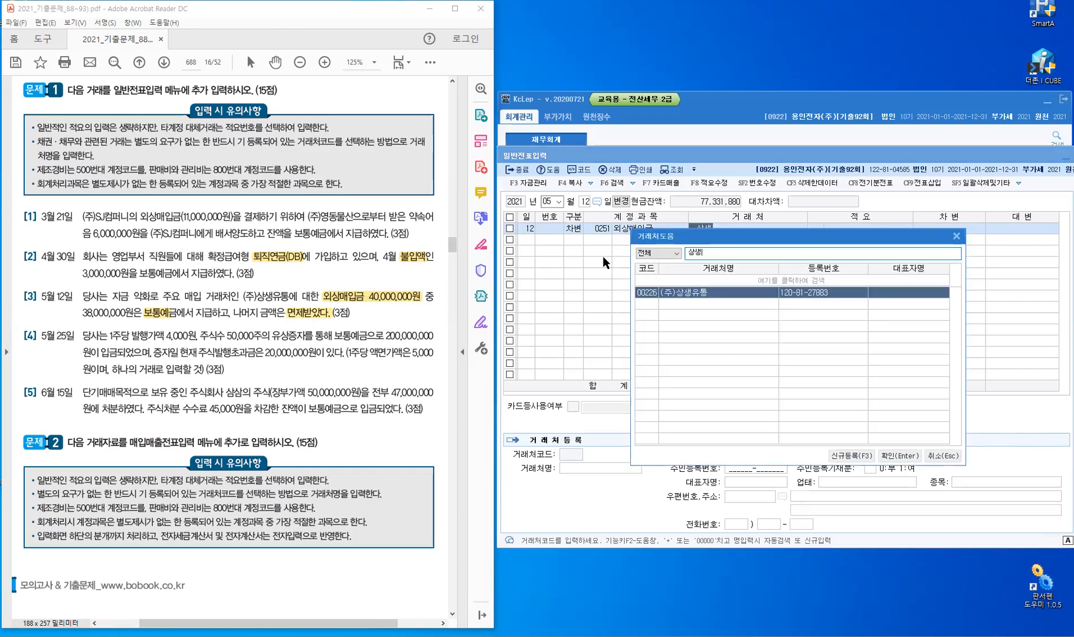
key("Return")
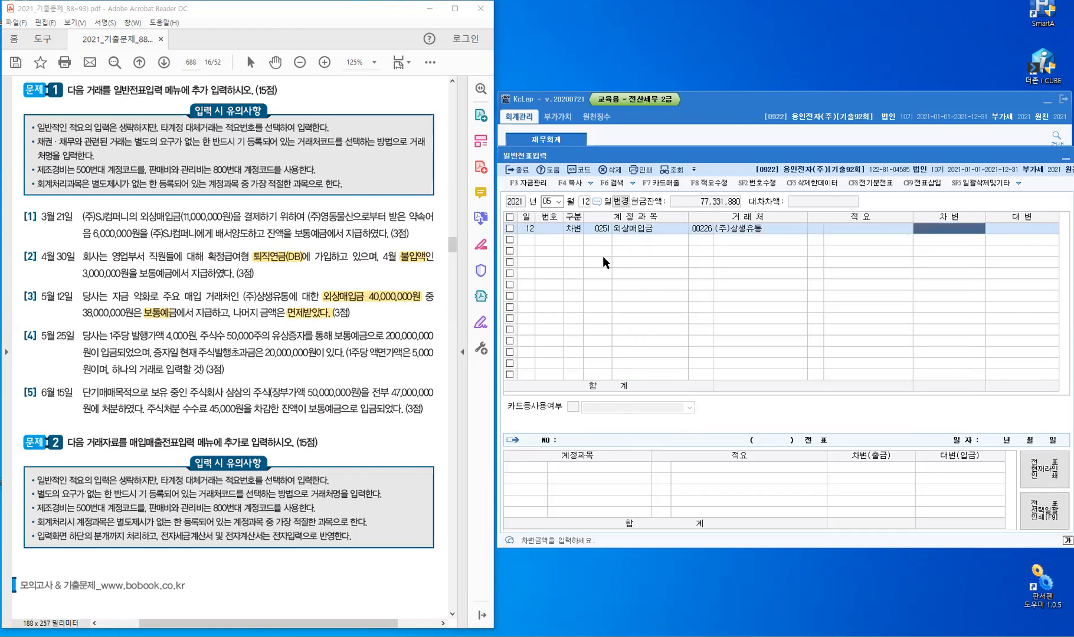
type("40000000")
key("Return")
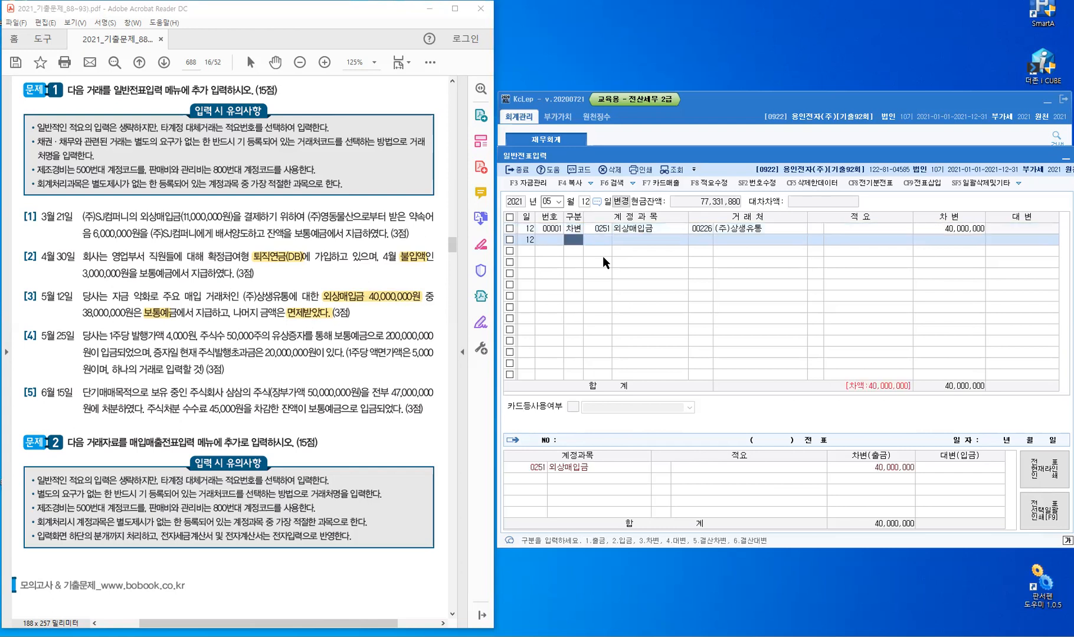
- Add a credit line for account 0103 보통예금 with 38,000,000 and no partner
type("4")
type("103")
key("Return")
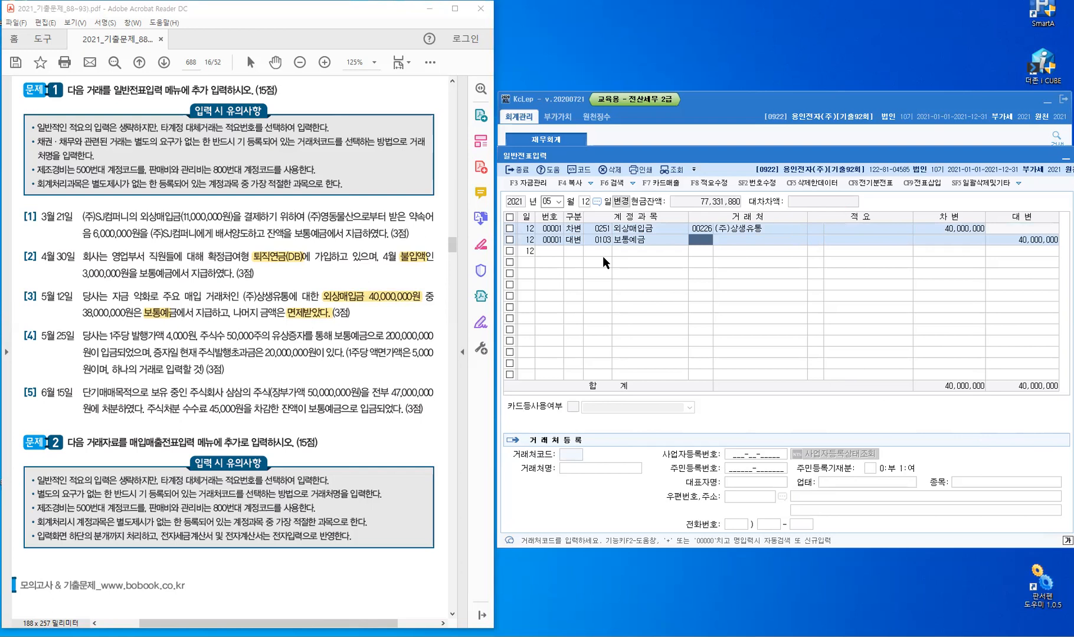
key("Return")
key("Return")
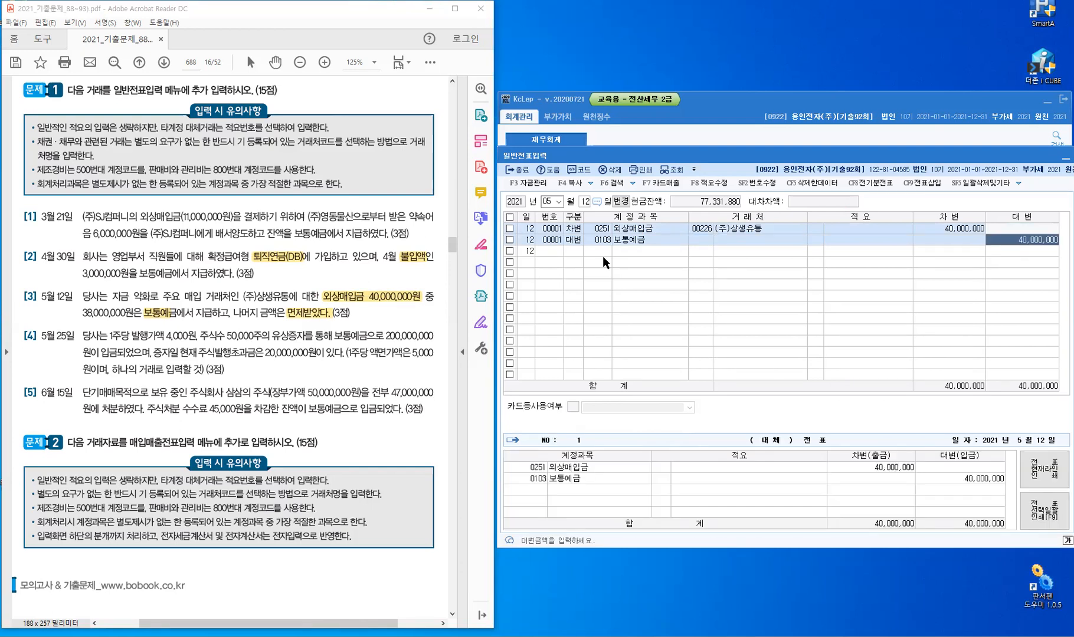
type("38000000")
key("Return")
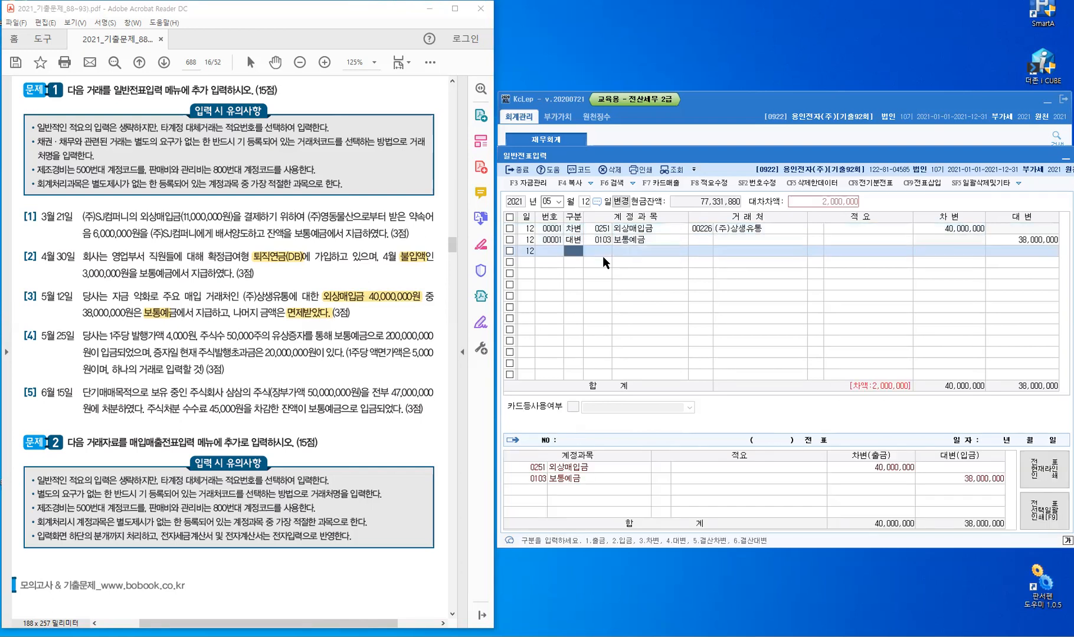
- Add a credit line for account 0918 채무면제이익 covering the remaining 2,000,000
type("4")
key("Return")
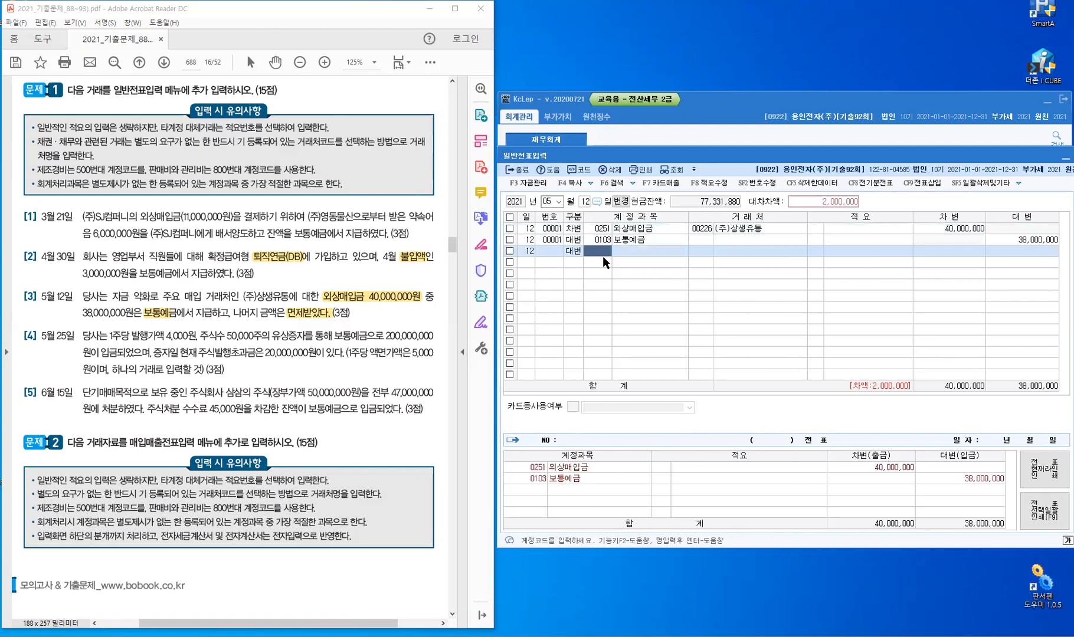
type("채무면")
key("Return")
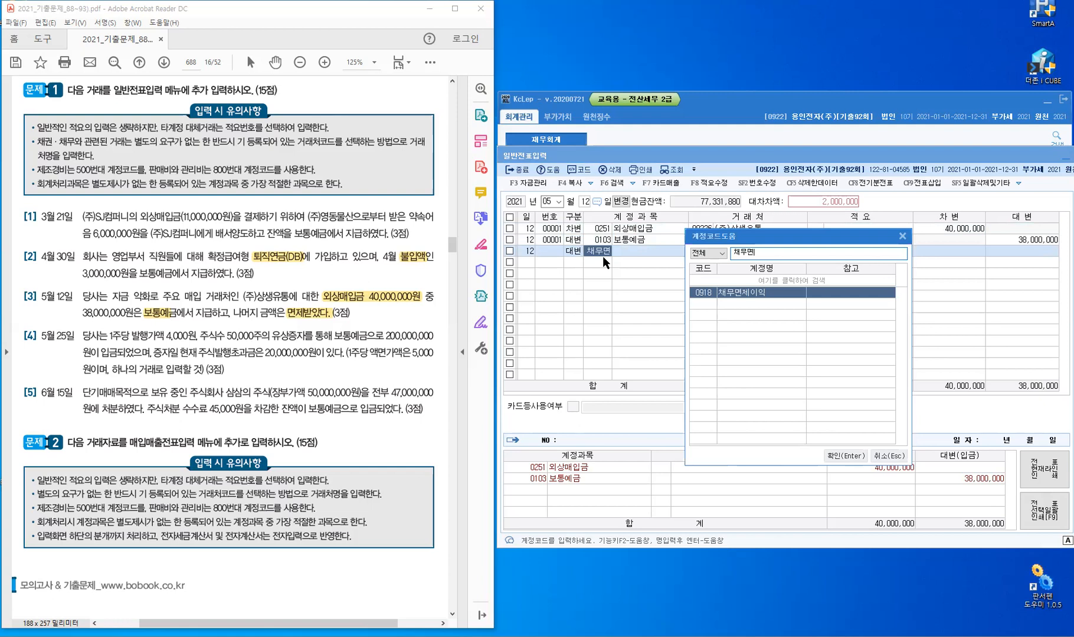
key("Return")
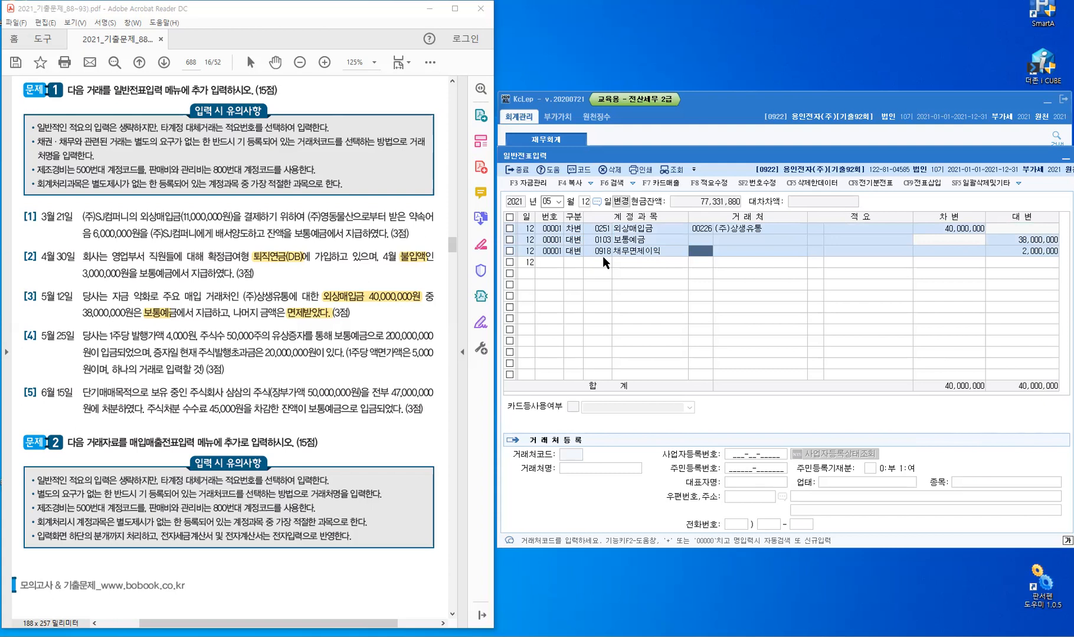
- Leave the May 12 voucher and set the voucher date to May 25, 2021 for transaction [4]
key("Escape")
type("25")
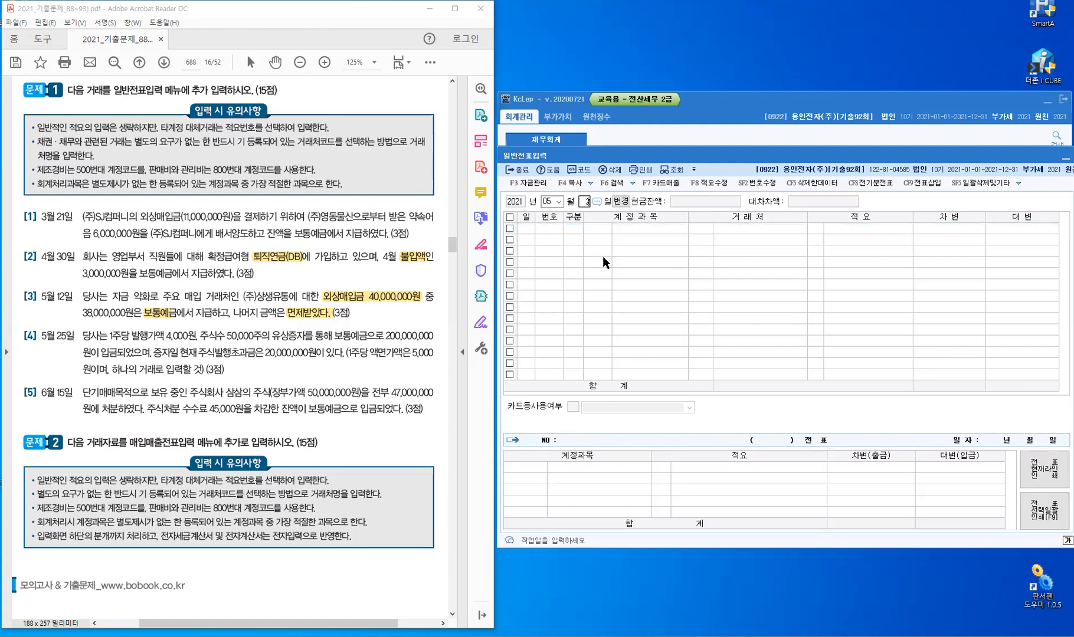
key("Return")
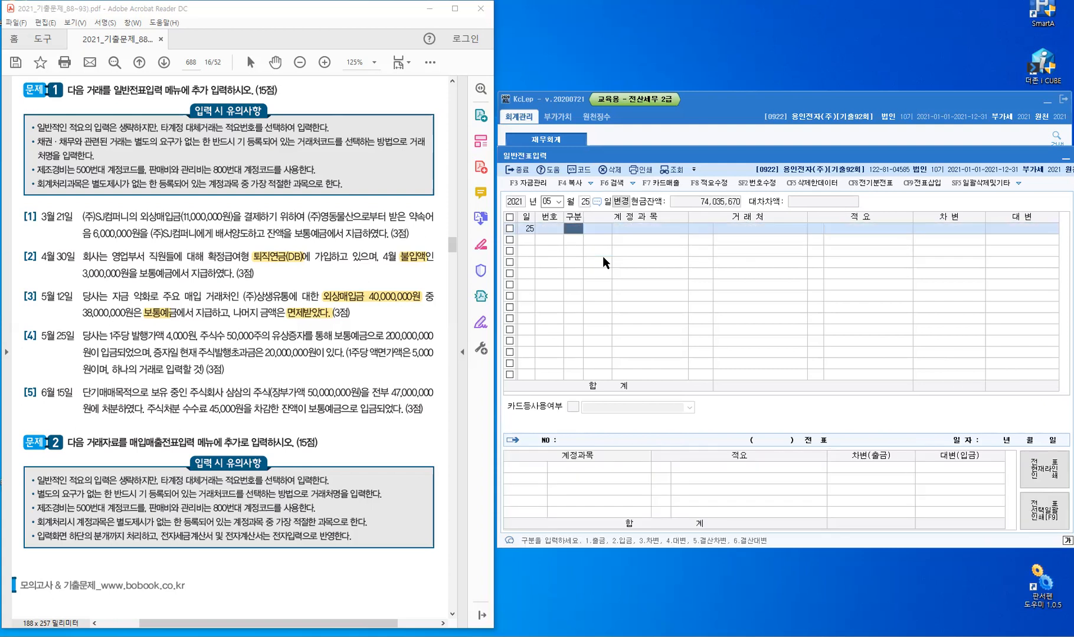
left_click(361, 429)
scroll(362, 430, "down", 1)
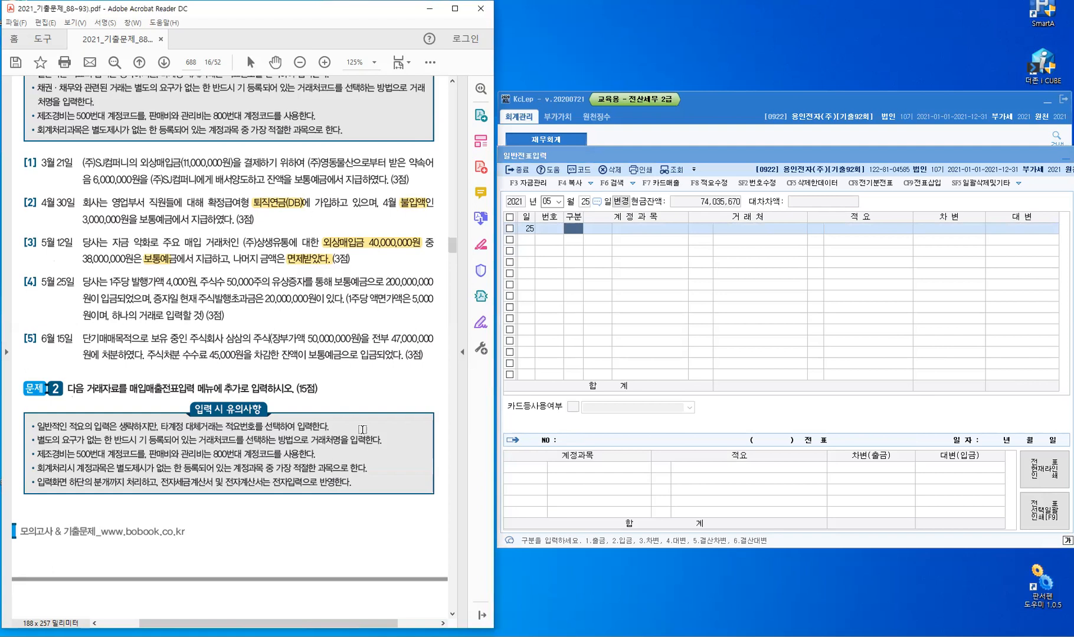
- Highlight 보통예금으로 200,000,000 in transaction [4] and put a red check mark beside 주식수
scroll(362, 430, "down", 2)
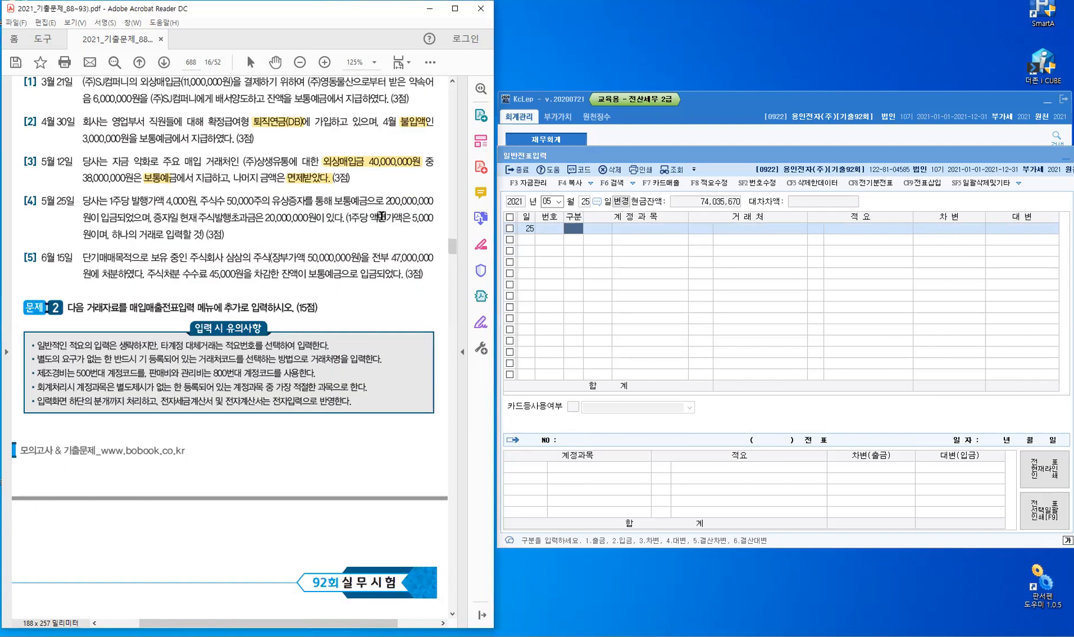
left_click_drag(335, 203, 413, 205)
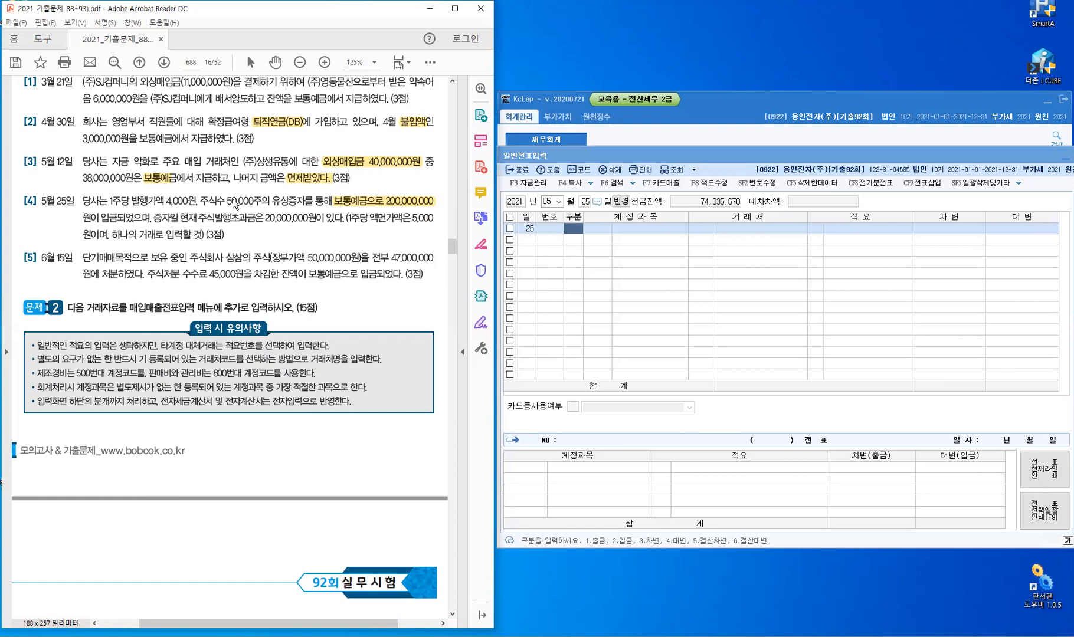
left_click_drag(215, 194, 223, 191)
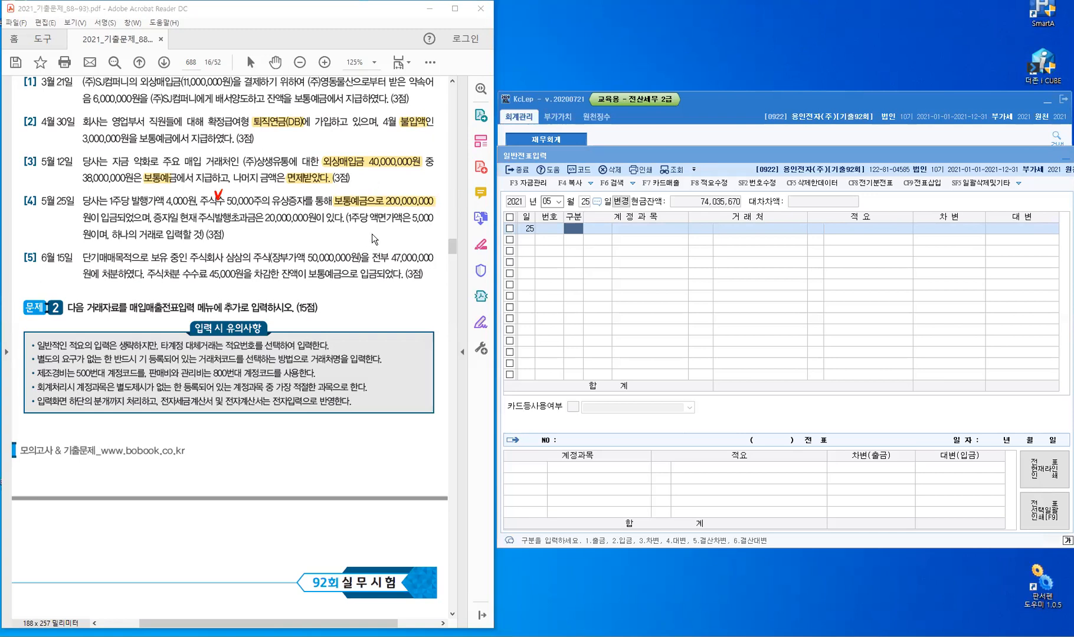
- Handwrite an arrow and 250,000,000 in red beneath the par value of 5,000 in transaction [4]
left_click_drag(371, 237, 378, 242)
left_click_drag(379, 234, 404, 241)
left_click(404, 242)
left_click_drag(409, 236, 410, 236)
left_click_drag(416, 235, 434, 236)
left_click(427, 242)
left_click_drag(439, 236, 440, 236)
left_click_drag(444, 236, 444, 236)
- Handwrite 주식할인발행차금 in red with an amount starting with 50 after the end of transaction [4]
left_click_drag(229, 231, 227, 237)
left_click_drag(234, 233, 238, 237)
left_click_drag(226, 239, 239, 237)
left_click_drag(234, 238, 234, 245)
left_click_drag(242, 232, 253, 232)
left_click_drag(250, 234, 256, 239)
left_click_drag(256, 236, 280, 240)
left_click_drag(273, 241, 288, 231)
left_click_drag(283, 235, 286, 237)
left_click_drag(291, 231, 294, 240)
left_click_drag(292, 242, 299, 241)
left_click_drag(302, 238, 308, 244)
left_click_drag(311, 231, 311, 250)
left_click_drag(311, 241, 331, 239)
left_click(336, 247)
left_click_drag(341, 238, 348, 242)
left_click(343, 247)
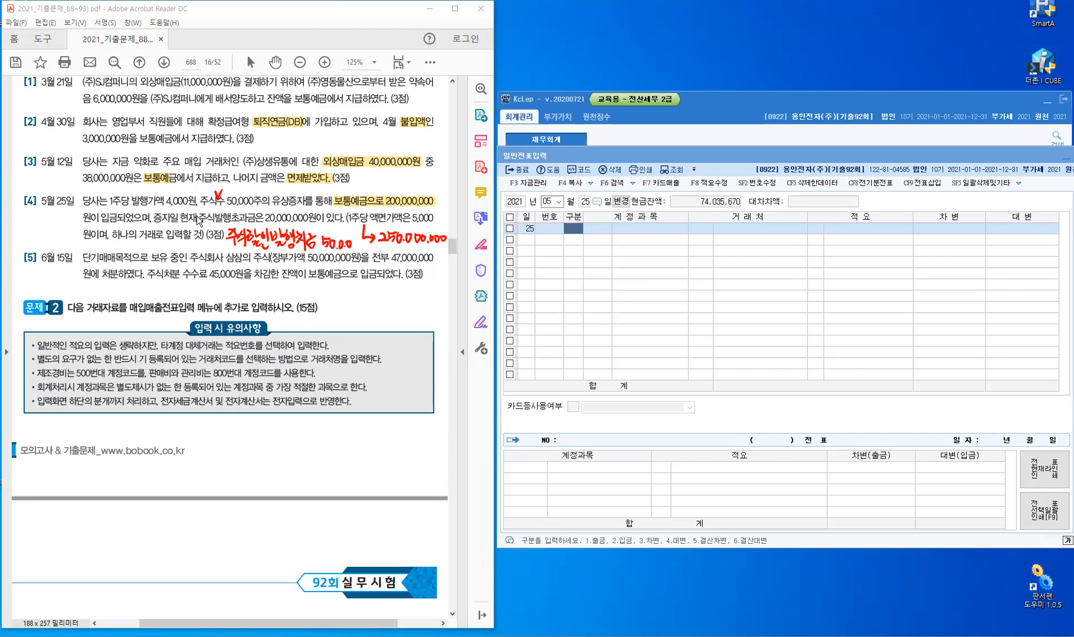
- Bracket the 주식발행초과금 20,000,000 phrase with red marks and handwrite 우선상계 above it
left_click_drag(203, 210, 196, 221)
left_click_drag(320, 213, 322, 220)
left_click_drag(254, 200, 253, 193)
left_click_drag(246, 204, 287, 204)
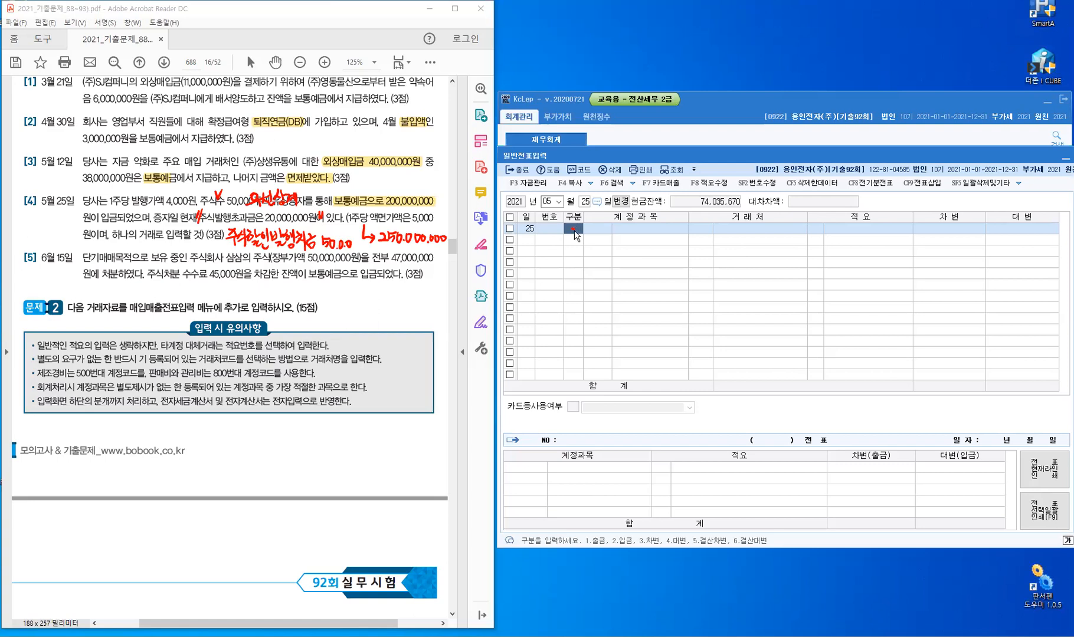
- Enter a credit line for account 0331 자본금 with 250,000,000 and no partner in the May 25 voucher
type("4")
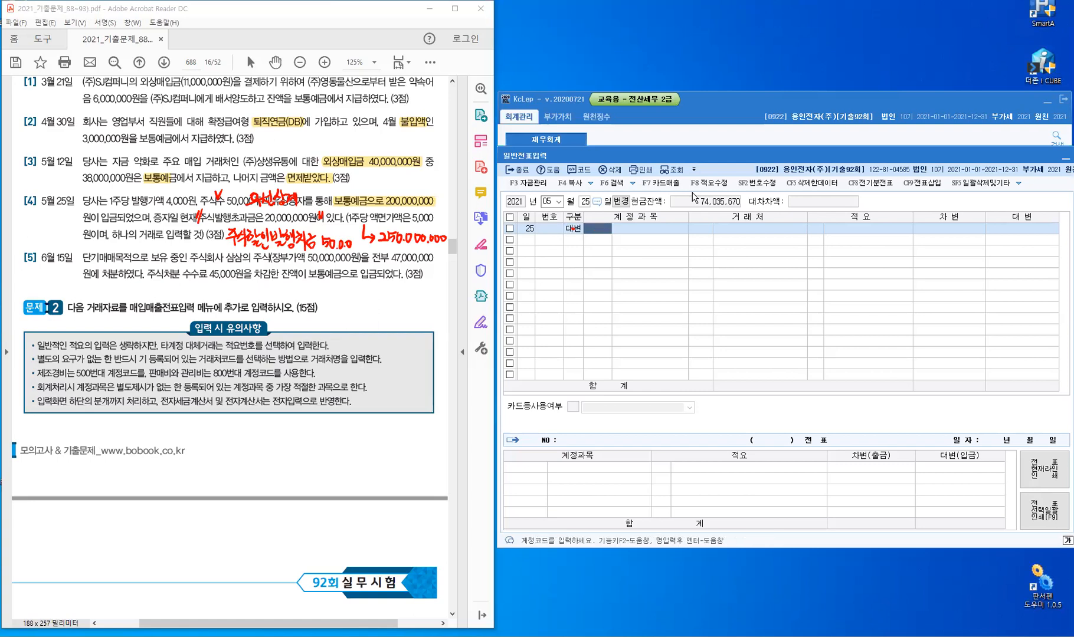
type("ㅈㅏ본")
key("Return")
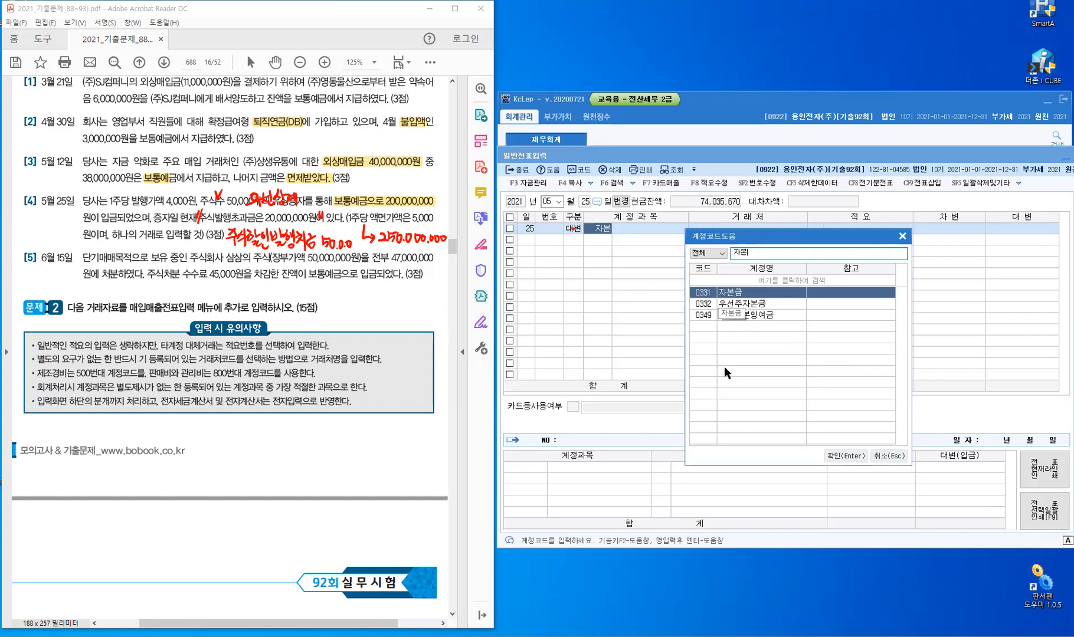
key("Escape")
key("Return")
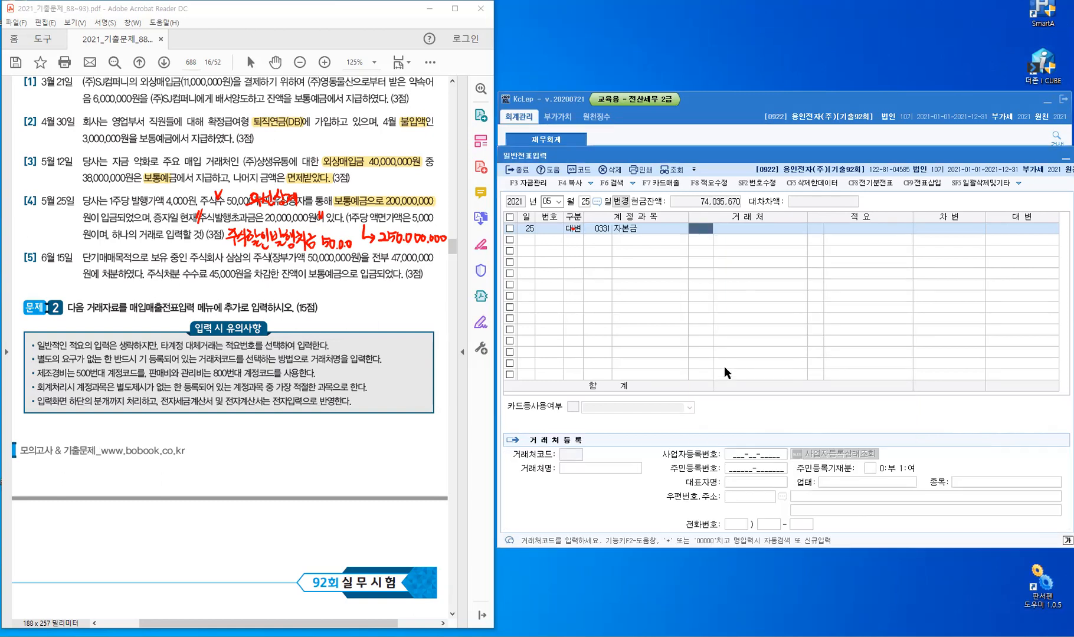
key("Return")
key("Return")
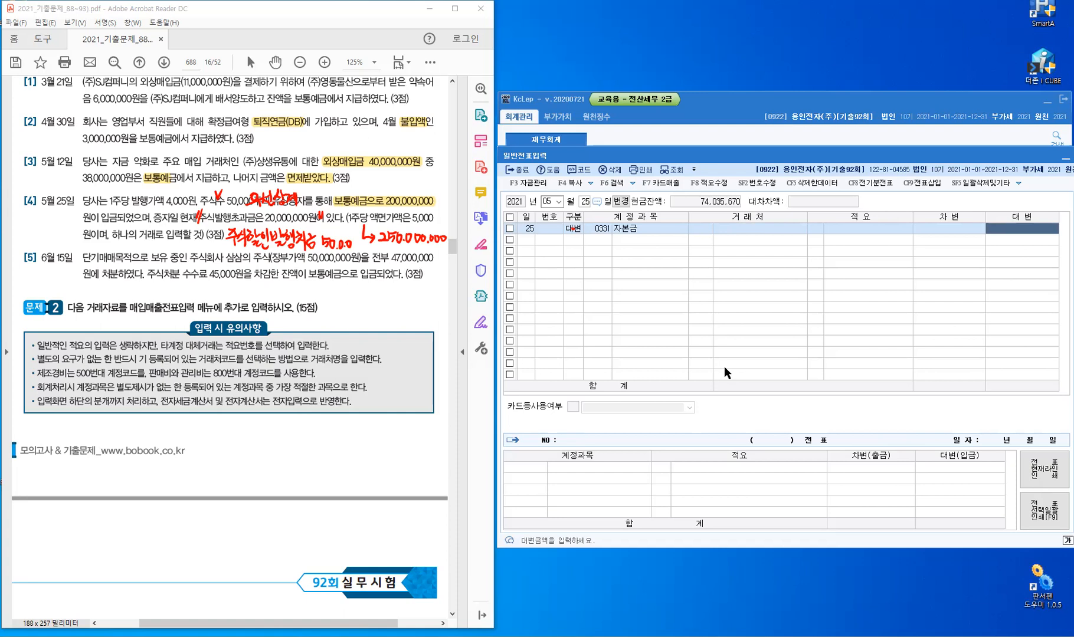
type("250,000,000")
key("Return")
- Add a debit line for account 0103 보통예금 with 200,000,000 and no partner
type("3")
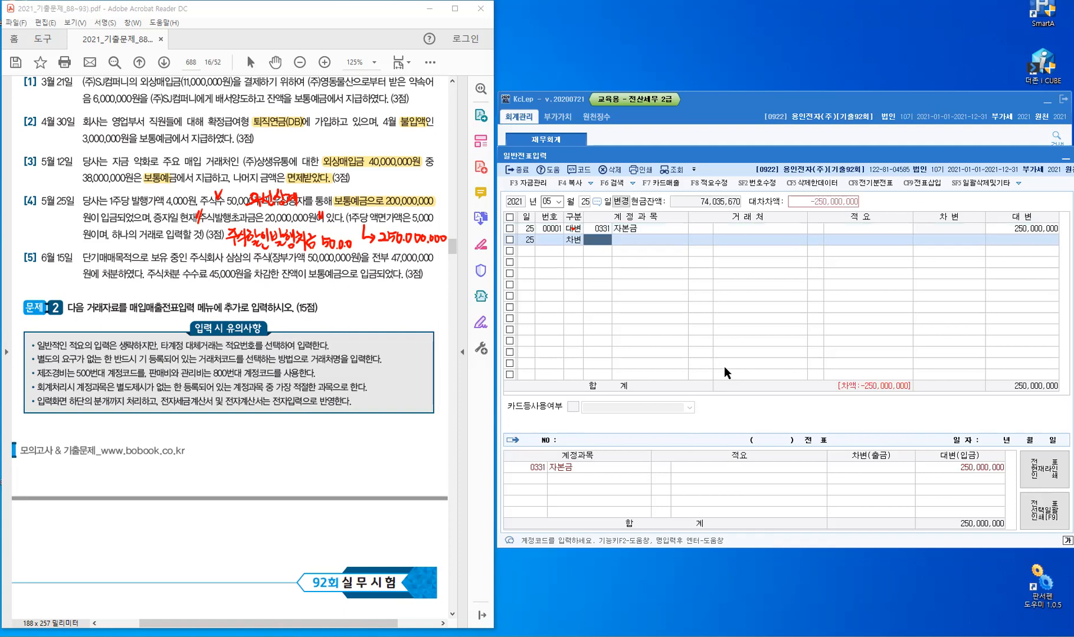
type("103")
key("Return")
key("Return")
key("Return")
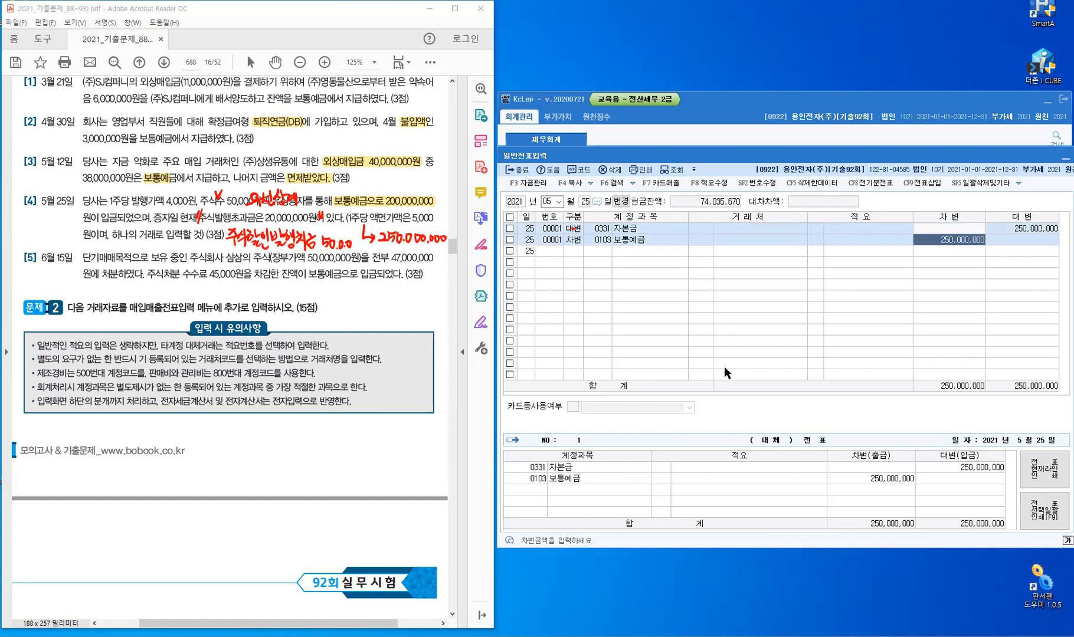
type("200000000")
key("Return")
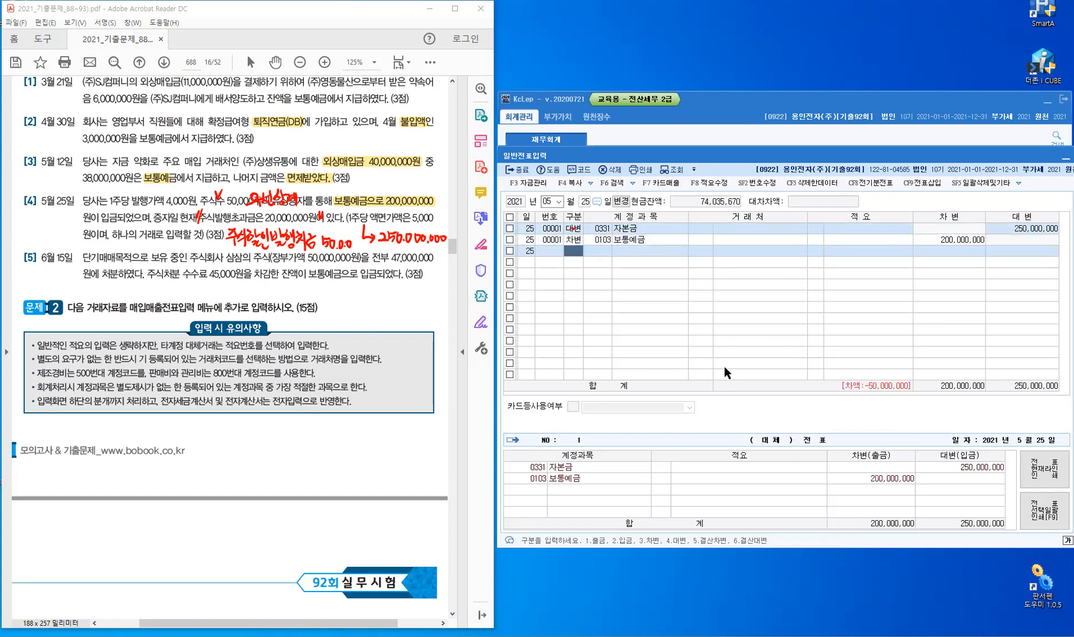
- Add a debit line for account 0341 주식발행초과금 with 20,000,000 and no partner
type("3")
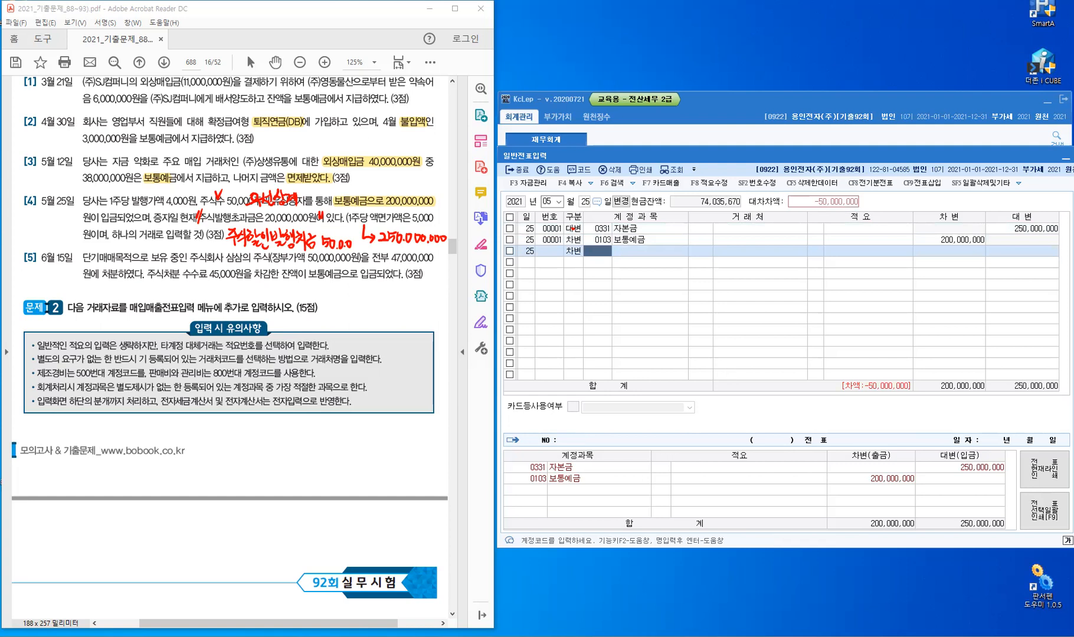
type("주식")
key("Return")
key("Down")
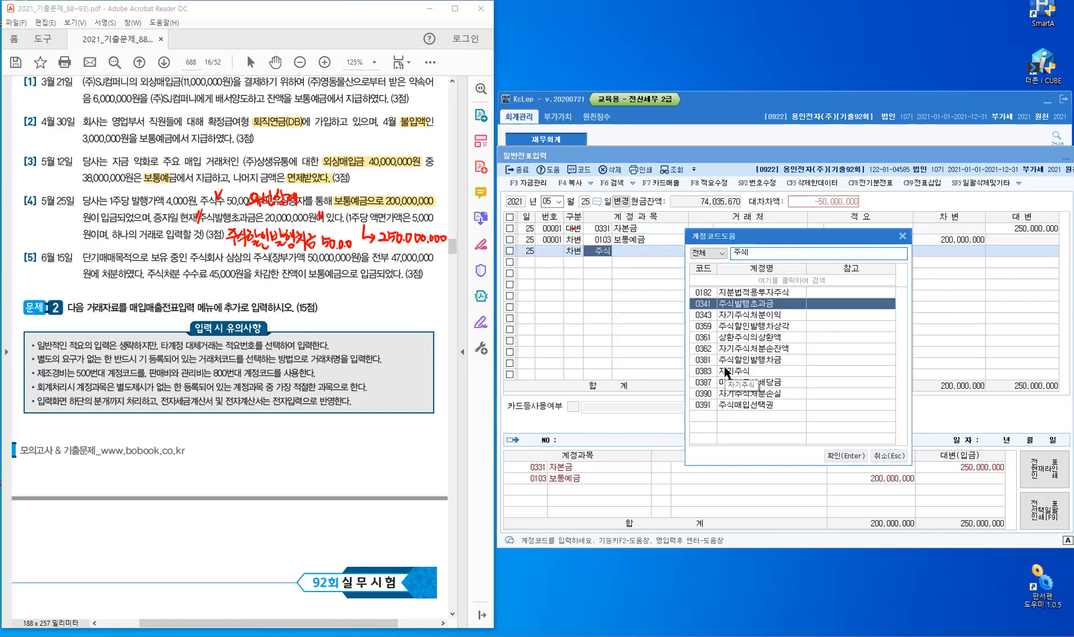
key("Escape")
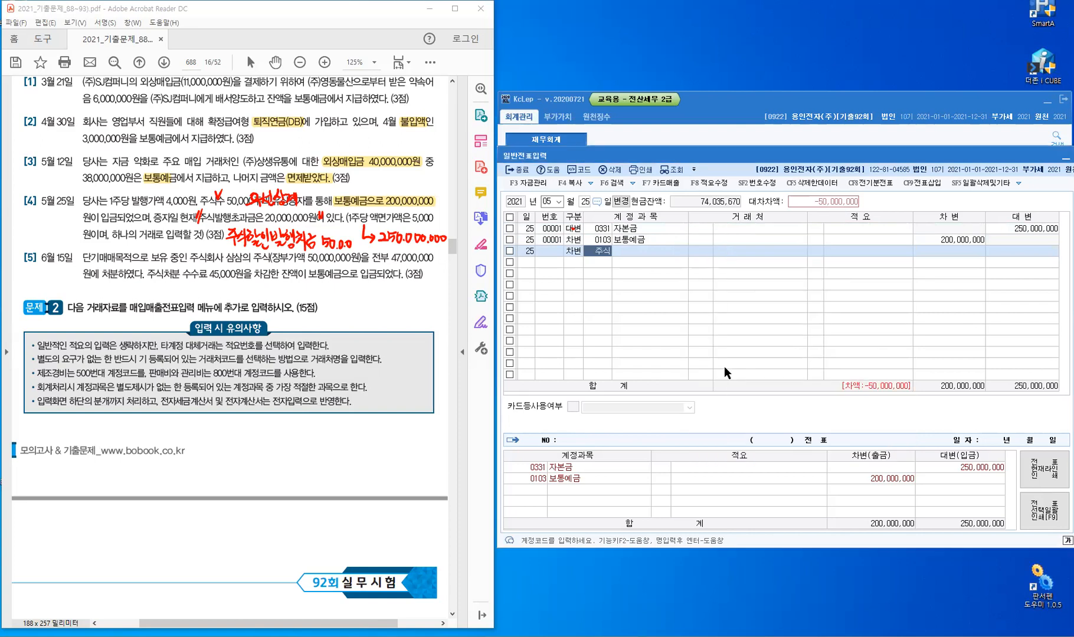
key("Return")
key("Return")
key("Return")
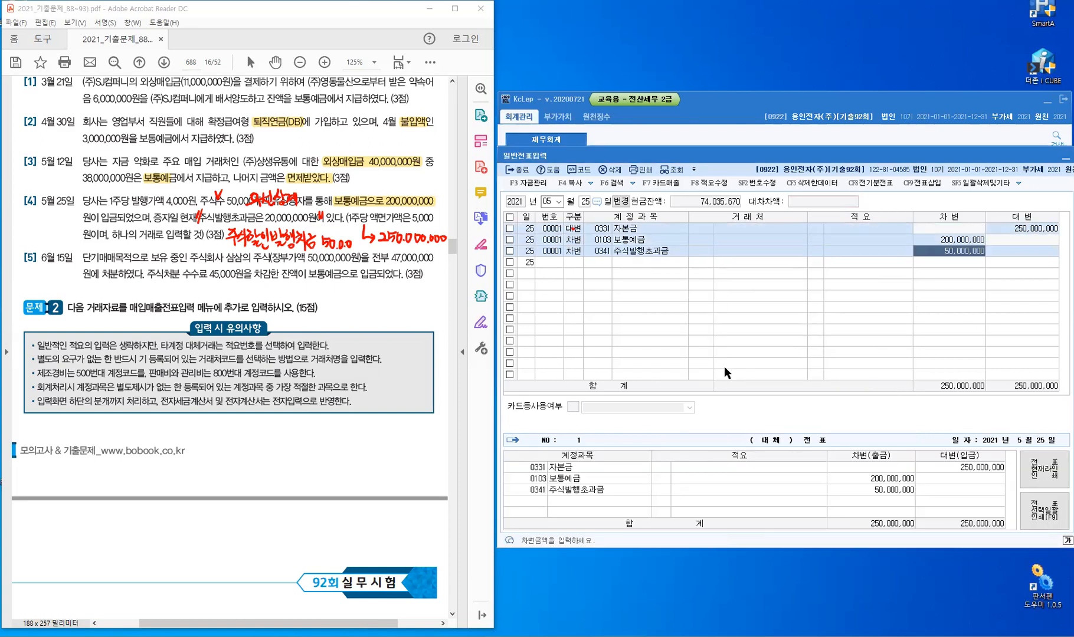
type("20000000")
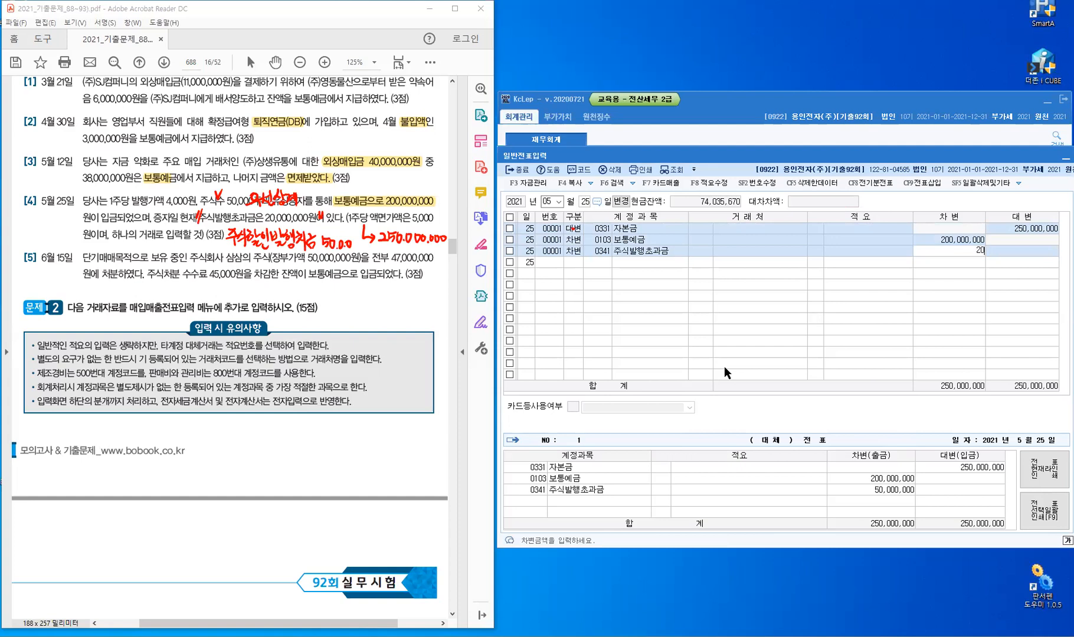
key("Return")
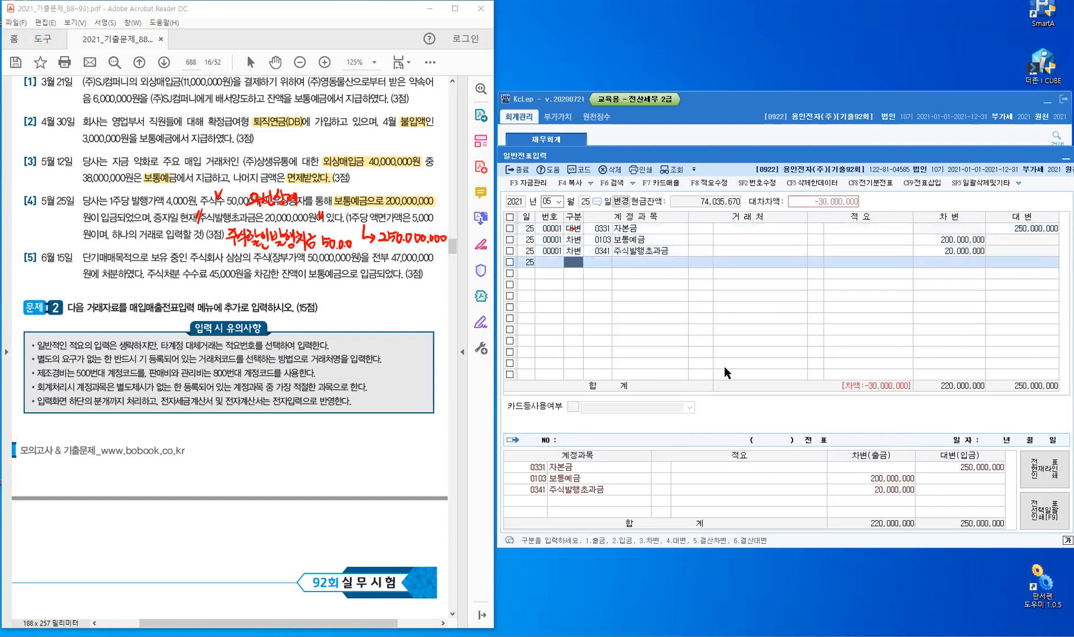
- Add a debit line for account 0381 주식할인발행차금 covering the remaining 30,000,000, and clear the handwritten notes
type("3")
type("주식")
type("할")
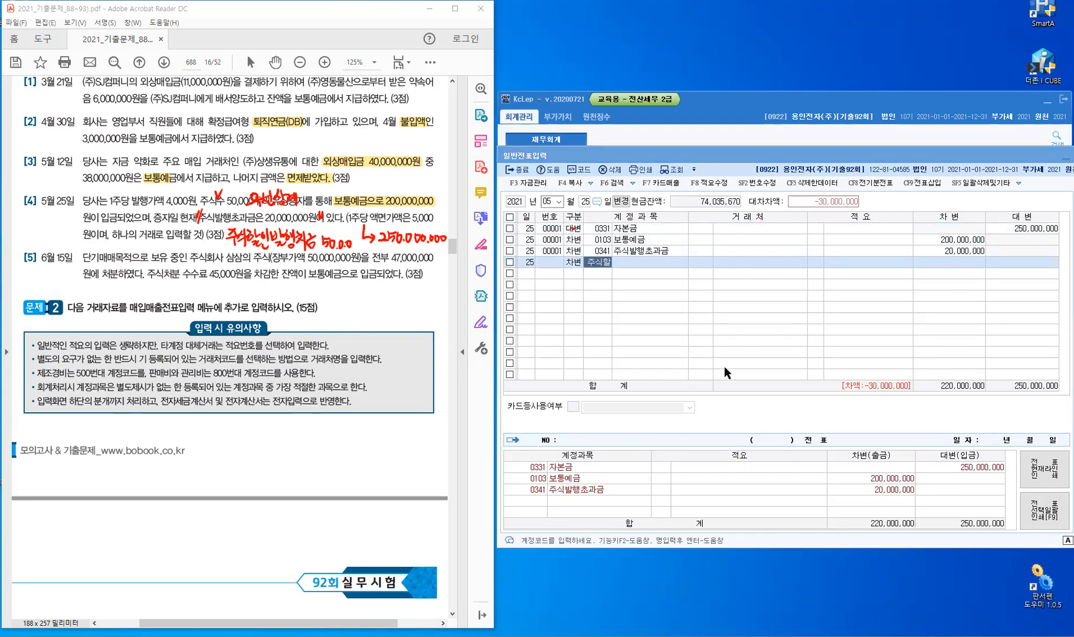
key("Return")
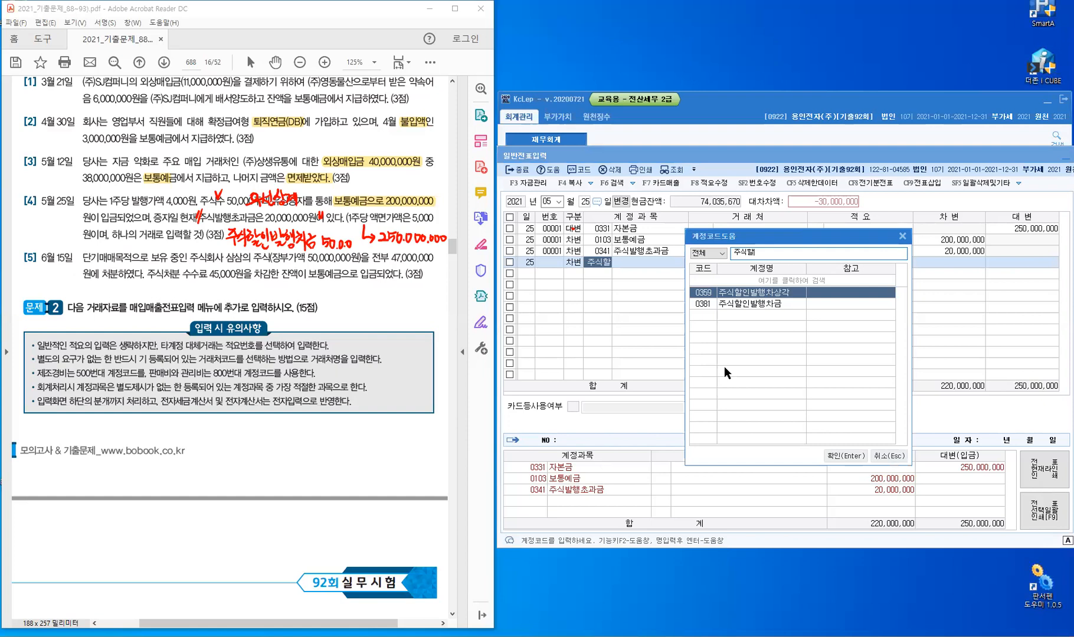
key("Down")
key("Return")
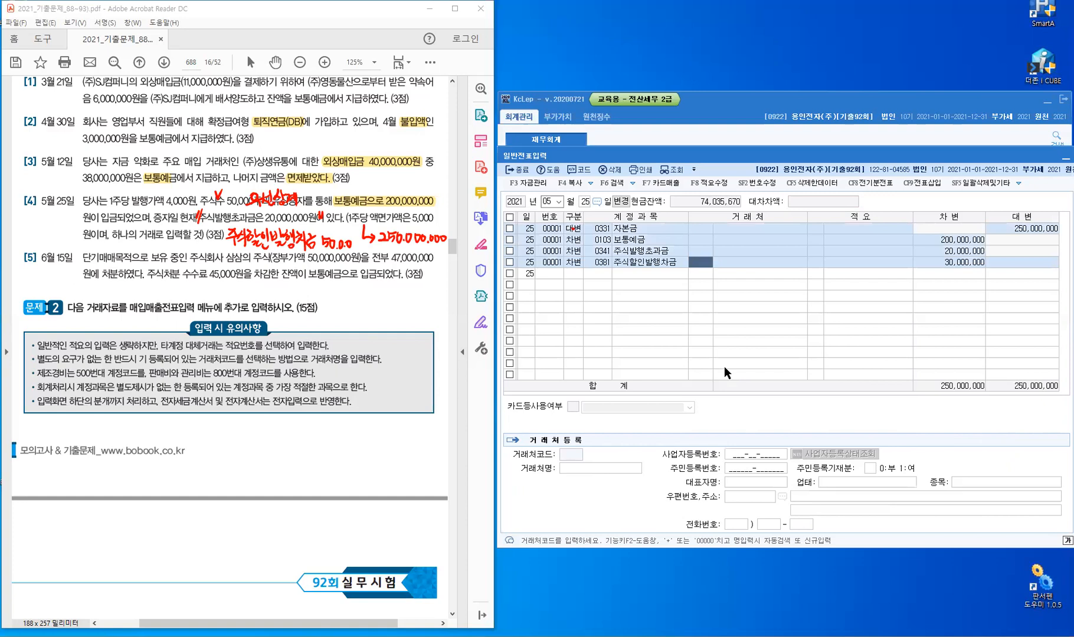
key("Return")
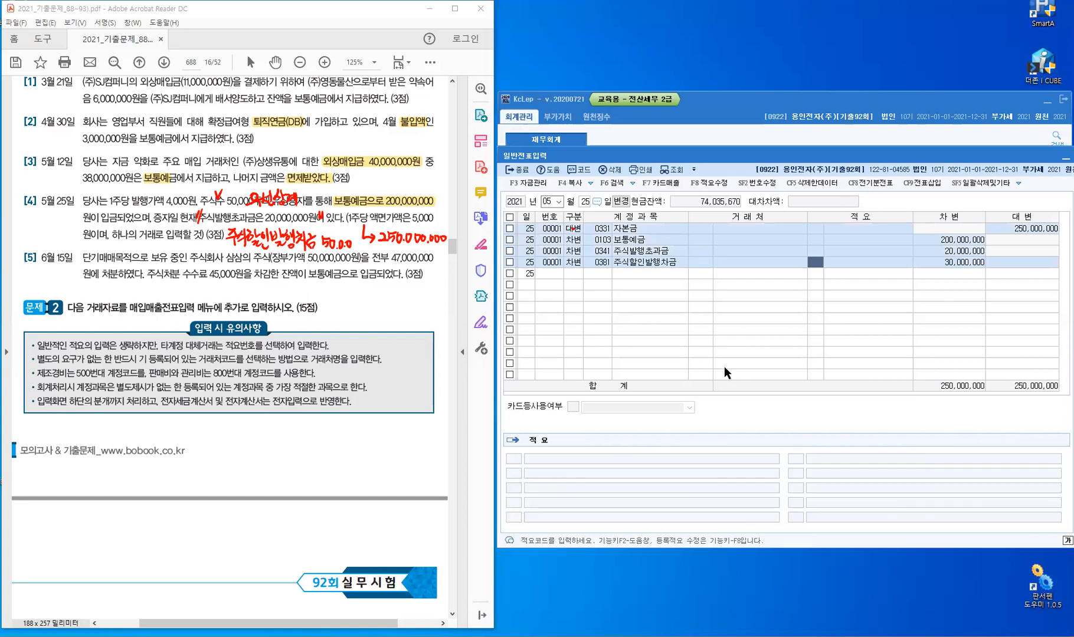
key("Return")
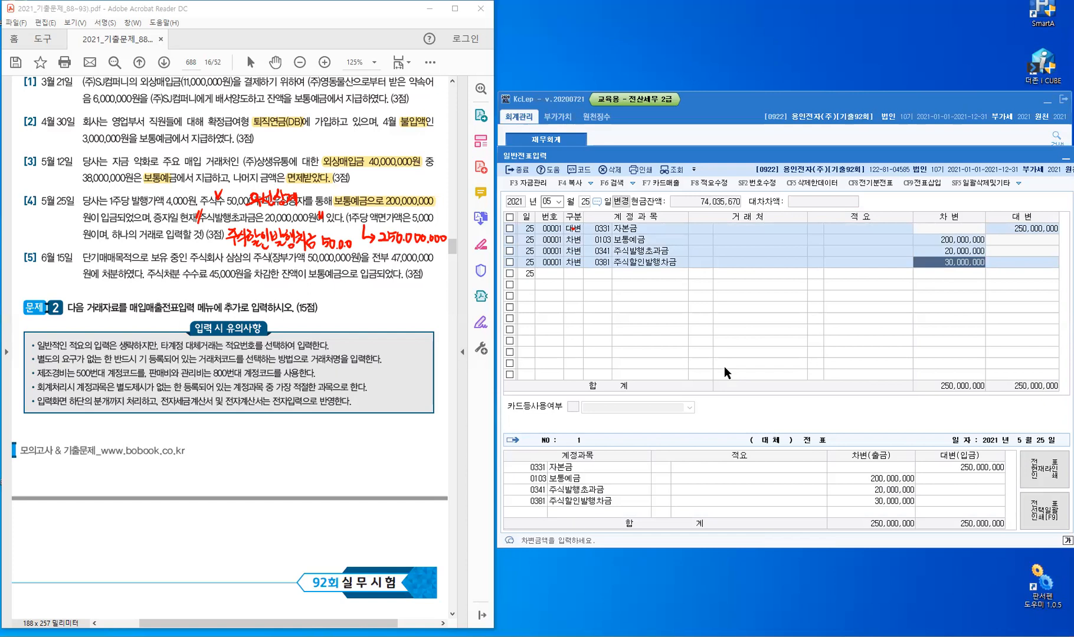
key("Escape")
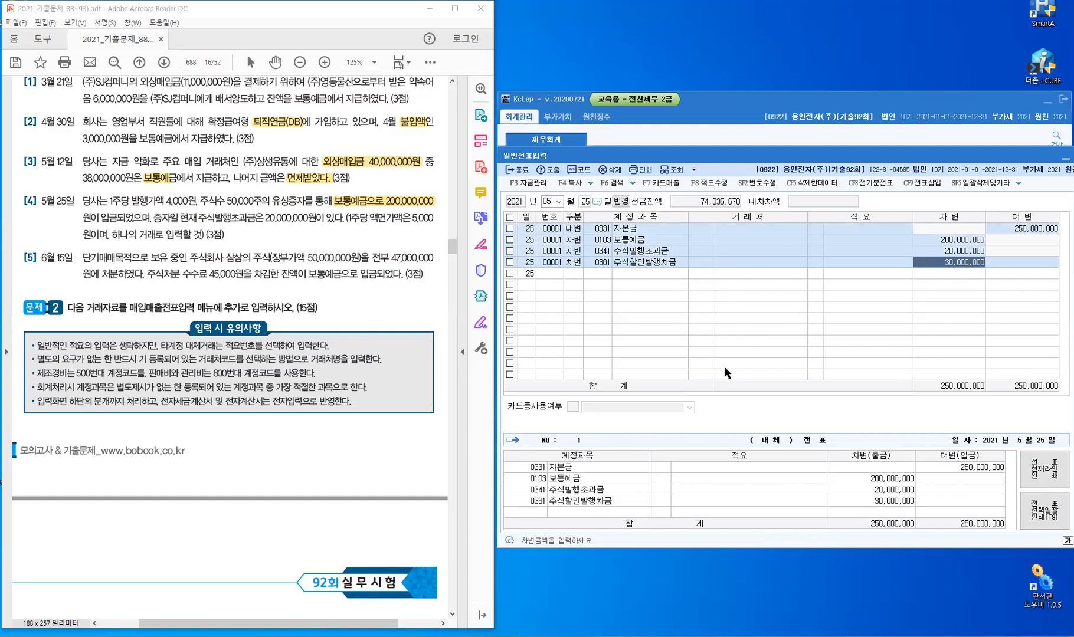
key("Return")
- Leave the May 25 voucher and set the voucher date to June 15, 2021 for transaction [5]
key("Escape")
key("shift+Tab")
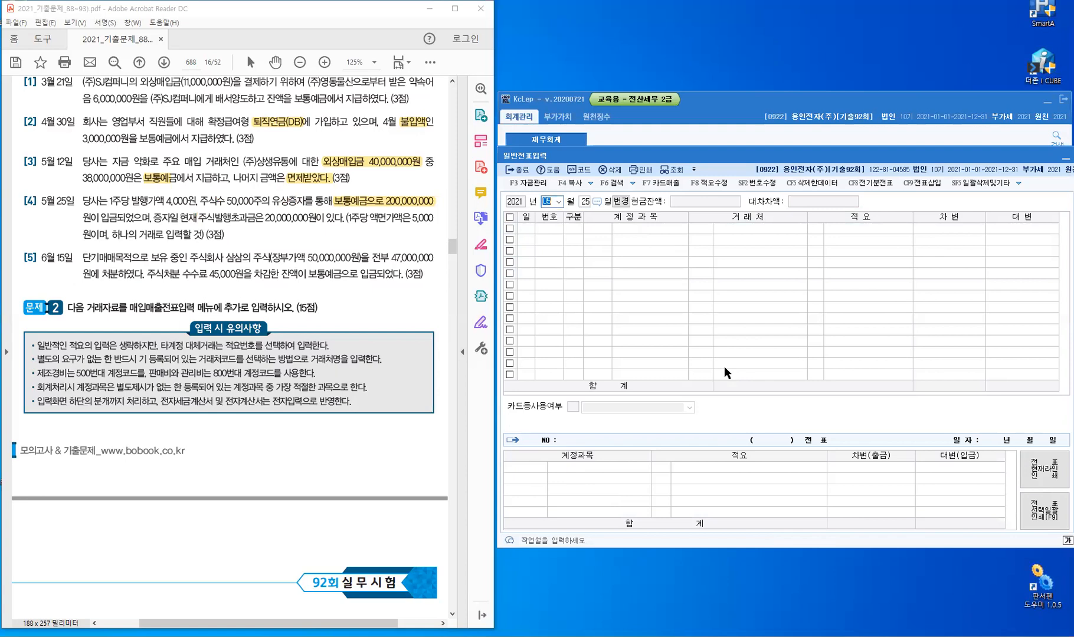
type("6")
key("Return")
type("15")
key("Return")
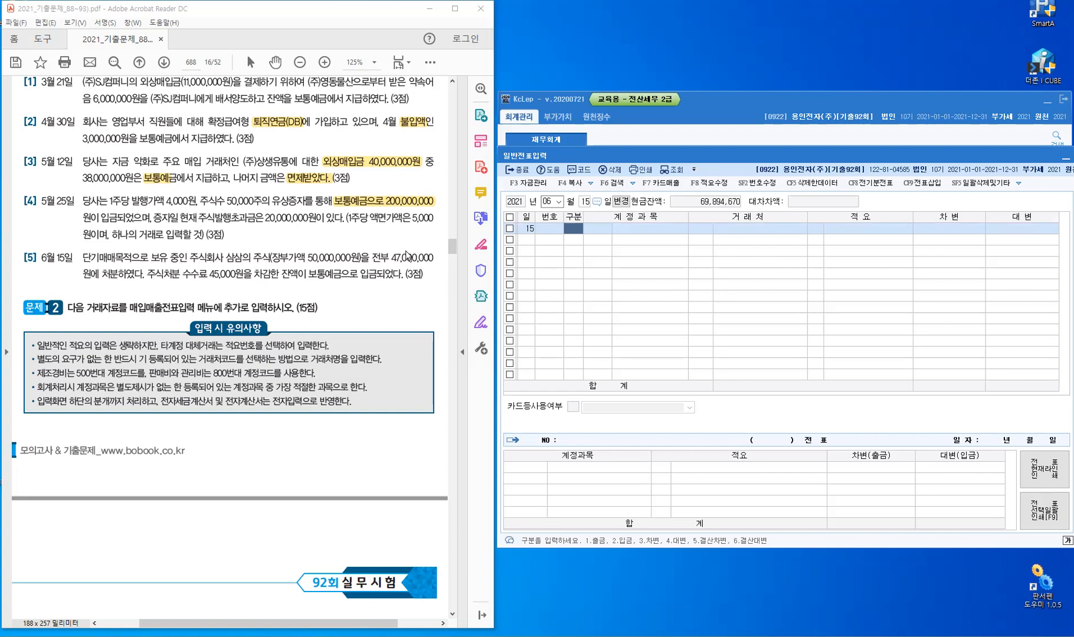
- Handwrite the formula 처분손익 = 처분가액 − 장부가액 − 처분시 수수료등 in red over the empty voucher grid
left_click(594, 278)
mouse_move(595, 272)
left_mouse_down()
mouse_move(594, 283)
mouse_move(609, 274)
left_mouse_up()
left_click_drag(609, 265, 609, 284)
mouse_move(614, 270)
left_mouse_down()
mouse_move(637, 268)
mouse_move(647, 284)
mouse_move(657, 277)
left_mouse_up()
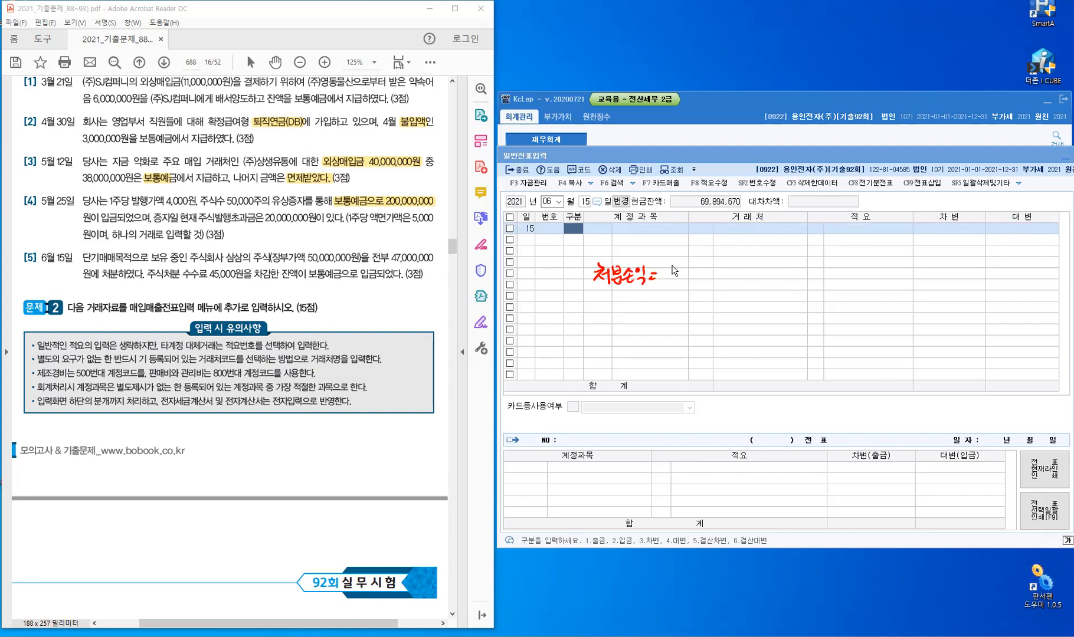
mouse_move(665, 266)
left_mouse_down()
mouse_move(699, 283)
mouse_move(718, 276)
mouse_move(707, 282)
left_mouse_up()
left_click_drag(713, 268, 740, 273)
left_click_drag(752, 270, 767, 282)
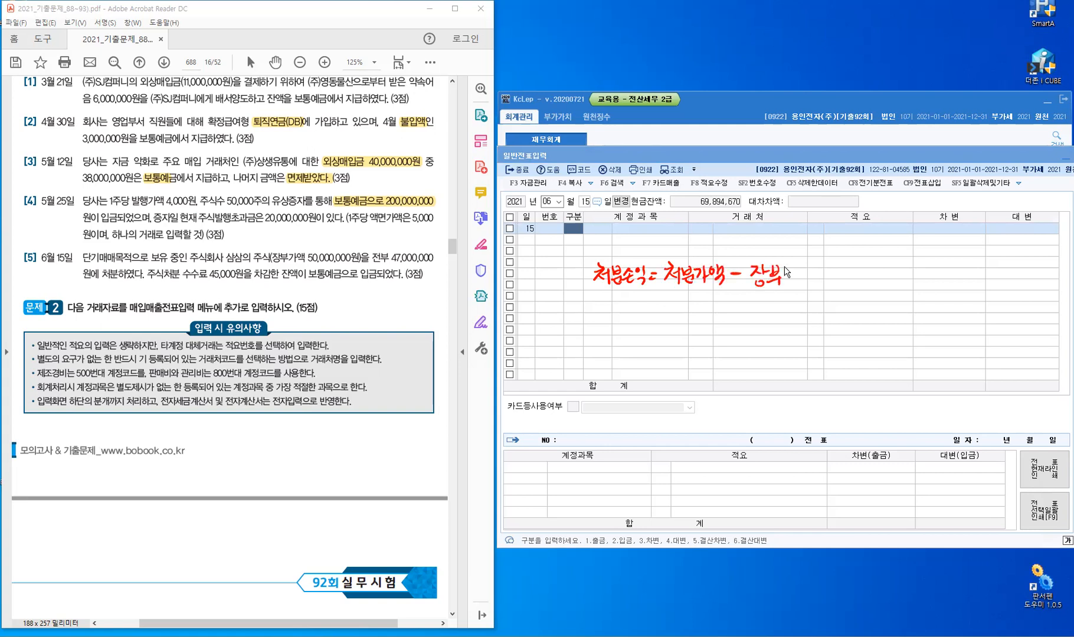
left_click_drag(806, 266, 813, 284)
left_click_drag(841, 265, 845, 268)
left_click_drag(836, 272, 837, 284)
left_click_drag(843, 276, 850, 286)
left_click_drag(856, 265, 866, 273)
left_click_drag(854, 277, 867, 277)
left_click_drag(859, 279, 866, 286)
left_click_drag(873, 268, 869, 285)
mouse_move(879, 265)
left_mouse_down()
mouse_move(880, 287)
mouse_move(922, 276)
left_mouse_up()
left_click_drag(917, 279, 921, 286)
left_click_drag(913, 287, 942, 281)
left_click_drag(937, 283, 936, 285)
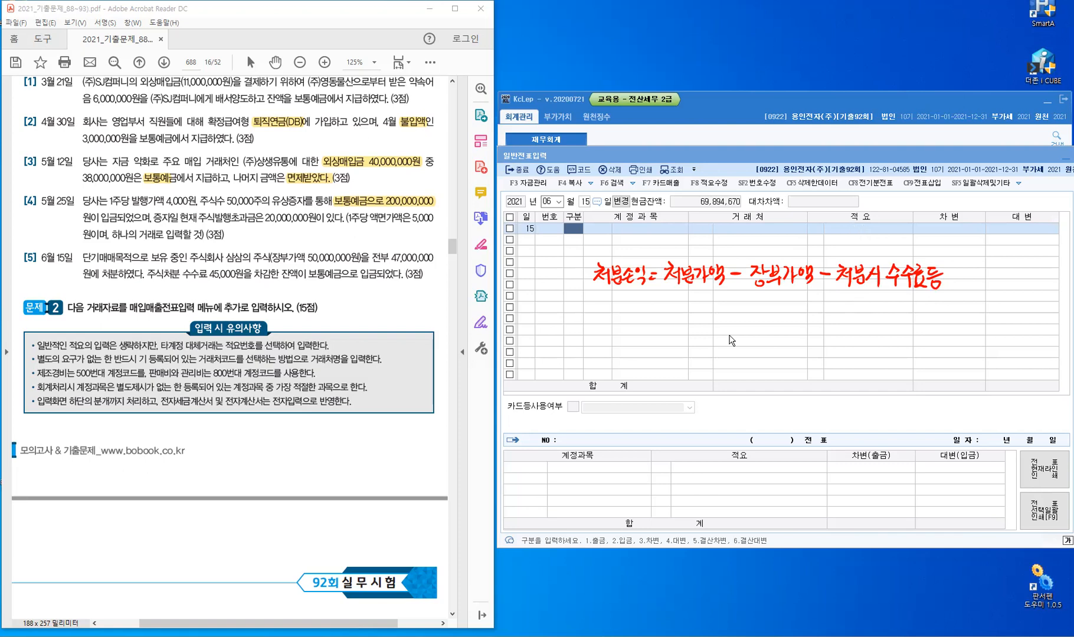
- Handwrite = 47,000,000 − 50,000,000 under the disposal gain/loss formula
left_click_drag(650, 305, 656, 303)
left_click_drag(678, 302, 684, 308)
left_click_drag(729, 311, 738, 312)
left_click_drag(749, 313, 764, 321)
left_click_drag(780, 311, 792, 309)
left_click(785, 317)
left_click_drag(799, 308, 834, 306)
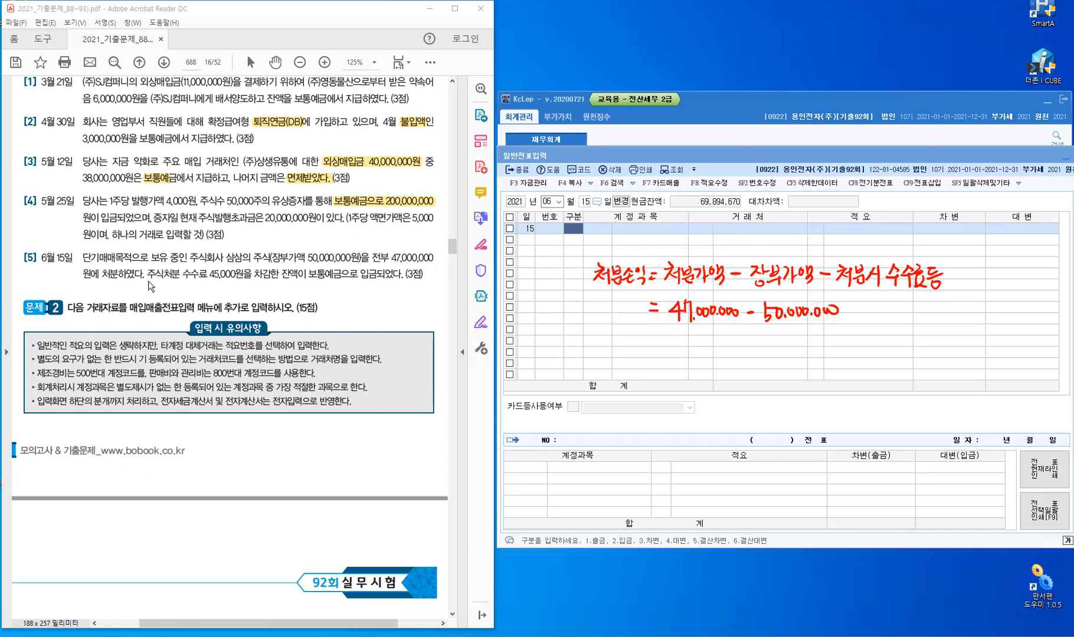
- Underline 주식처분 수수료 45,000 and mark 보통예금 in transaction [5], and append − 45,000 to the handwritten calculation
left_click_drag(146, 281, 237, 283)
left_click_drag(303, 276, 345, 270)
left_click_drag(346, 277, 348, 270)
left_click_drag(884, 318, 890, 322)
left_click_drag(902, 309, 909, 322)
left_click_drag(915, 310, 900, 308)
left_click_drag(907, 308, 909, 309)
left_click_drag(916, 308, 918, 310)
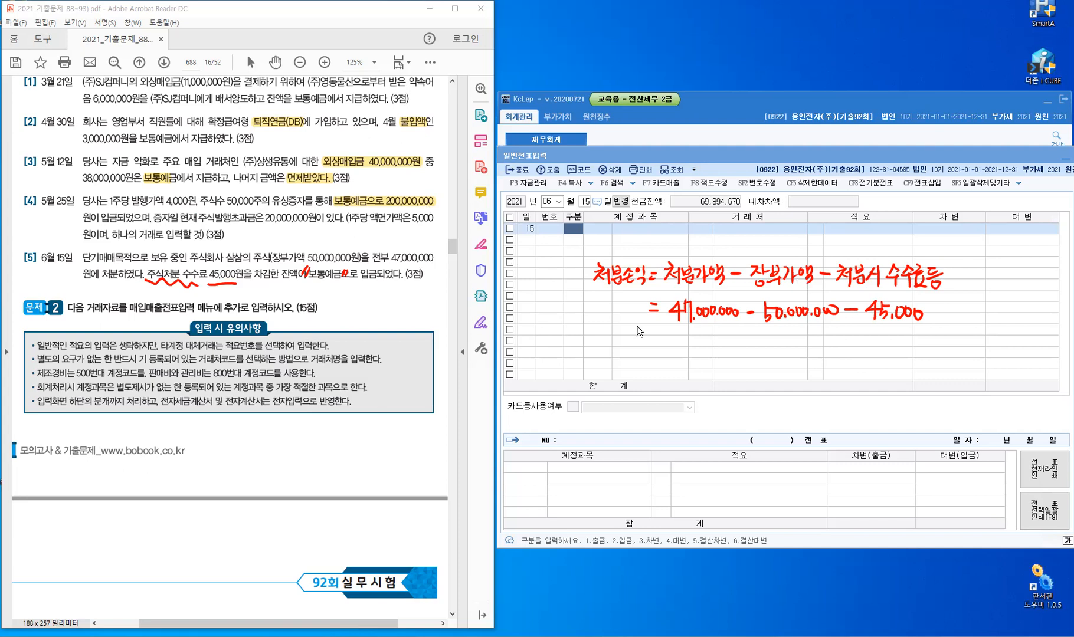
- Handwrite the result = △3,045,000 below the calculation
left_click_drag(650, 330, 656, 329)
left_click_drag(649, 338, 676, 330)
left_click(704, 343)
mouse_move(699, 329)
left_mouse_down()
mouse_move(693, 345)
mouse_move(713, 333)
mouse_move(732, 340)
left_mouse_up()
left_click_drag(728, 332, 728, 352)
left_click_drag(735, 330, 734, 348)
left_click_drag(735, 333, 742, 332)
left_click(747, 346)
left_click_drag(755, 337, 756, 337)
left_click_drag(765, 336, 774, 338)
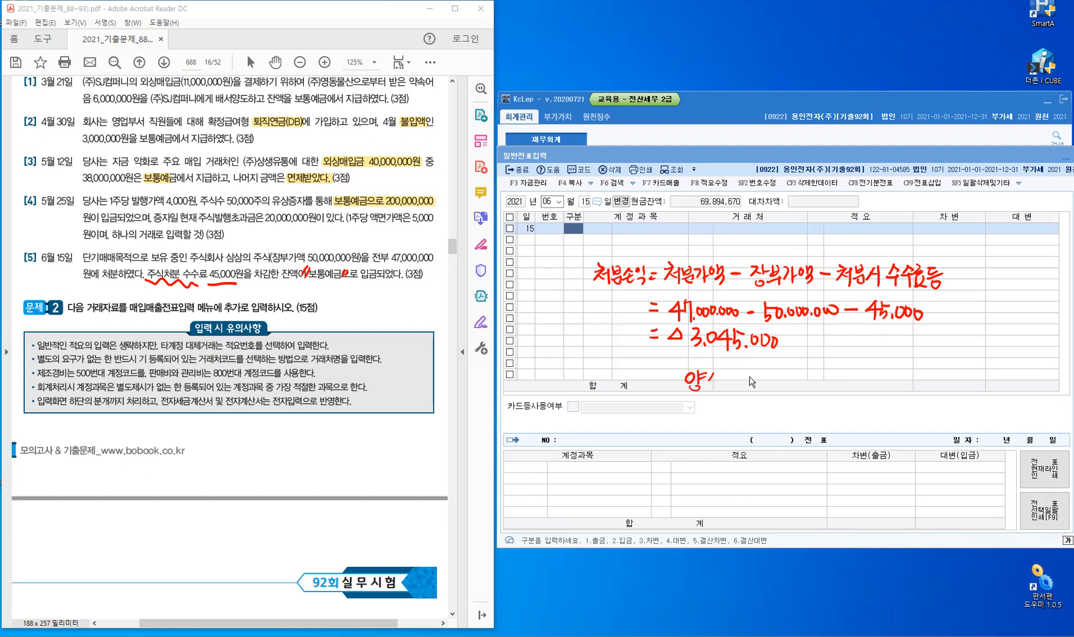
- Handwrite the sign rule 양수 이익 and 음수 손실 on two lines below the calculation
left_click_drag(711, 376, 716, 380)
left_click_drag(707, 384, 720, 383)
left_click_drag(715, 385, 715, 392)
left_click_drag(750, 376, 750, 377)
left_click_drag(758, 373, 757, 389)
left_click_drag(765, 374, 766, 376)
left_click_drag(774, 372, 774, 385)
left_click_drag(763, 387, 773, 395)
left_click_drag(700, 399, 699, 400)
mouse_move(687, 415)
left_mouse_down()
mouse_move(711, 413)
mouse_move(697, 431)
left_mouse_up()
mouse_move(695, 420)
left_mouse_down()
mouse_move(707, 430)
mouse_move(707, 415)
left_mouse_up()
left_click_drag(712, 409, 721, 415)
left_click_drag(704, 421, 725, 418)
left_click_drag(715, 420, 714, 432)
mouse_move(758, 403)
left_mouse_down()
mouse_move(752, 420)
mouse_move(763, 420)
left_mouse_up()
left_click_drag(753, 422, 754, 432)
left_click_drag(755, 432, 765, 431)
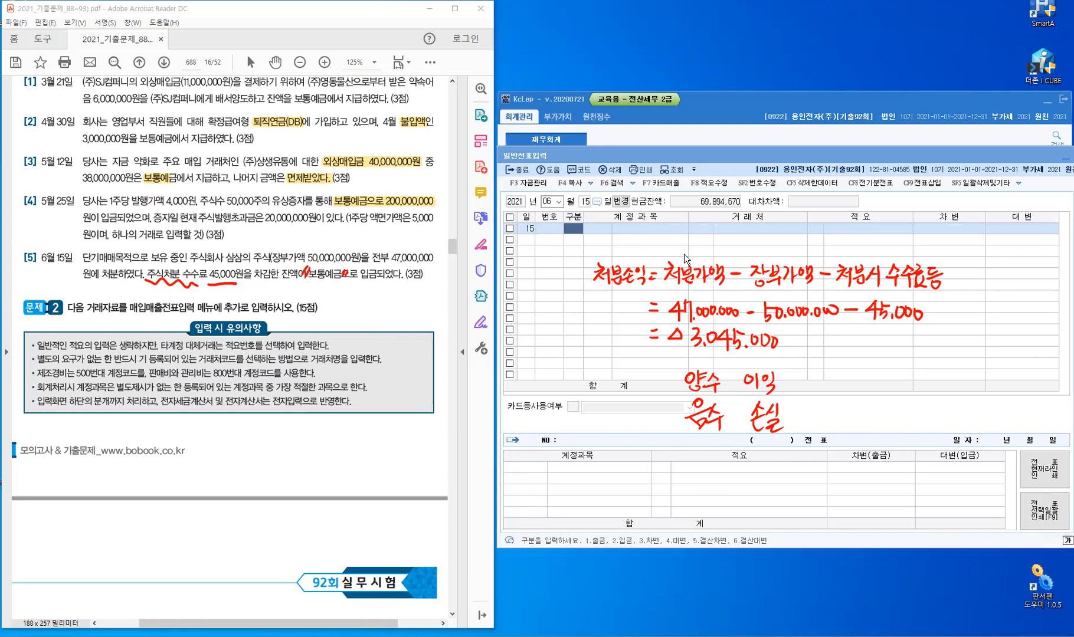
- Clear the handwritten notes and enter a credit (대변) line for 0107 단기매매증권 of 50,000,000 in the June 15 voucher
key("Escape")
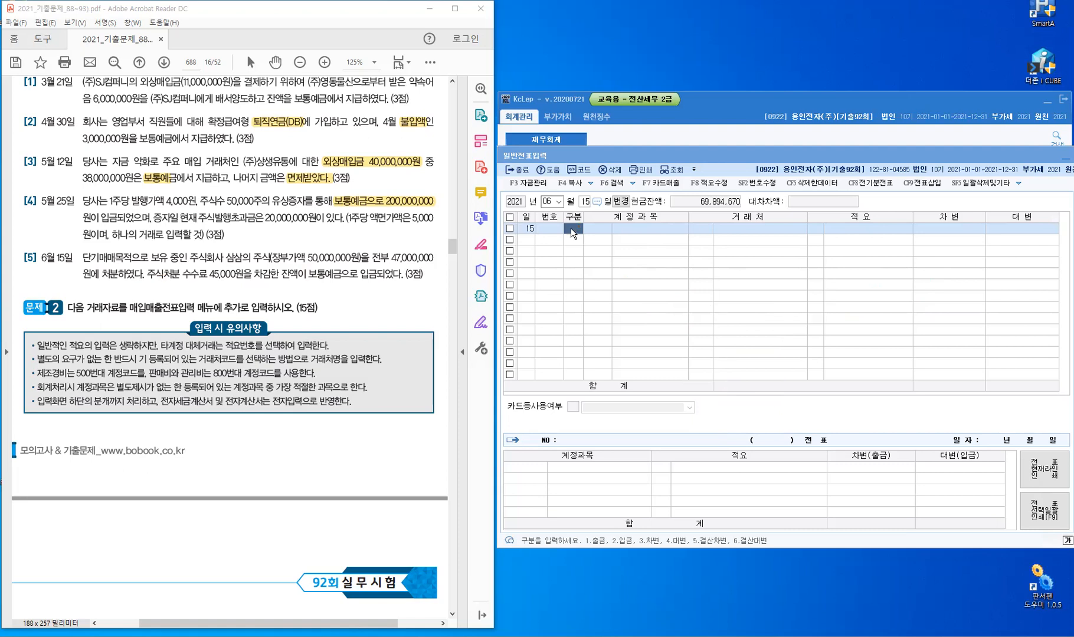
type("4")
key("Return")
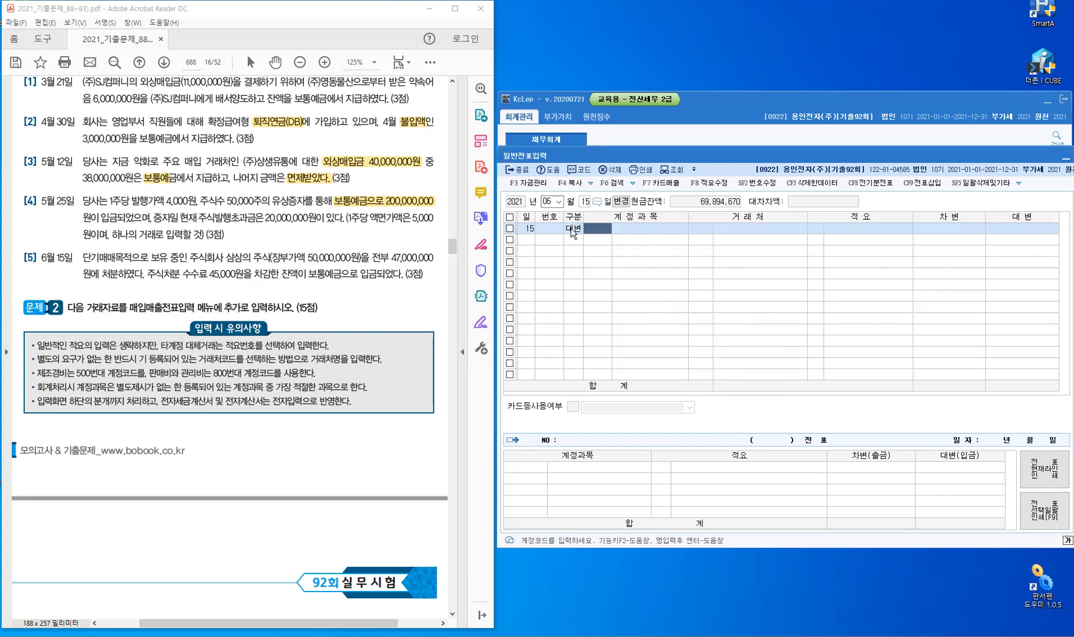
type("단기")
key("Return")
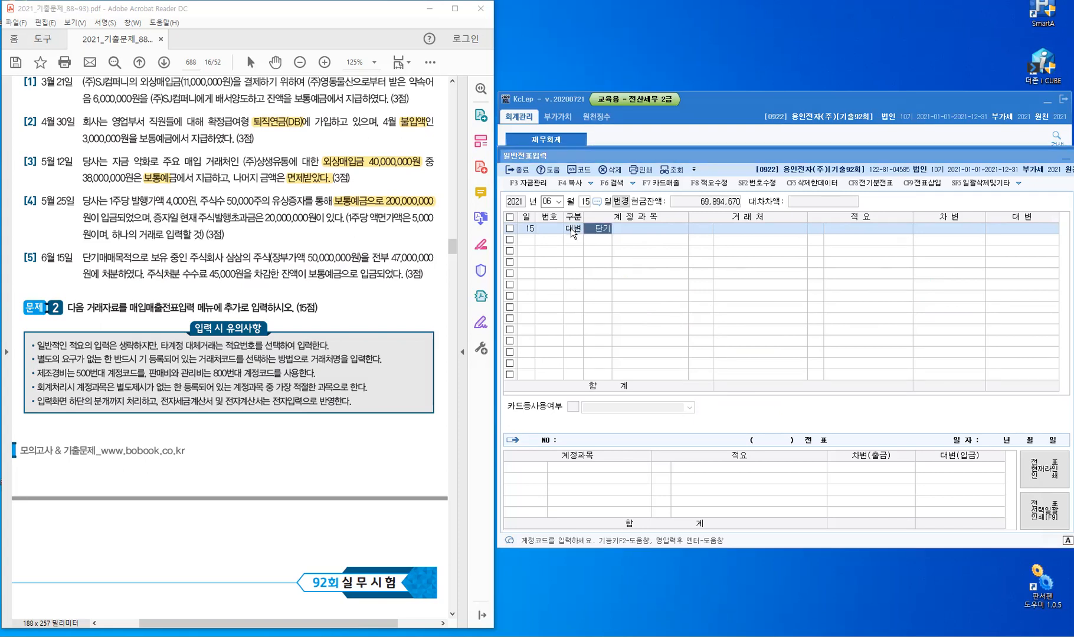
key("Return")
key("Return")
key("Return")
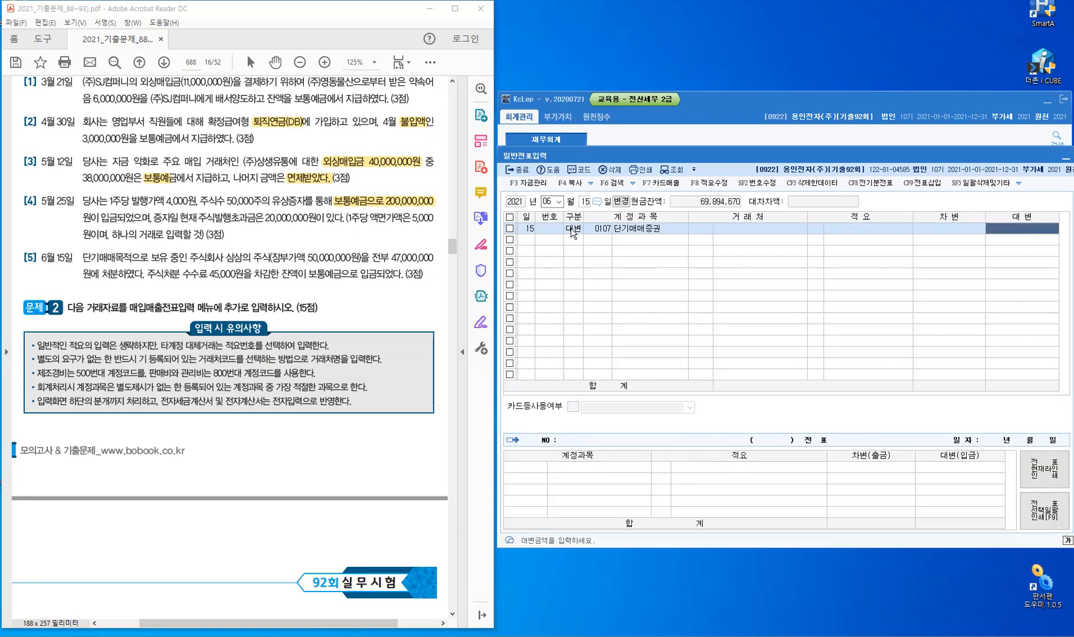
type("50,000,000")
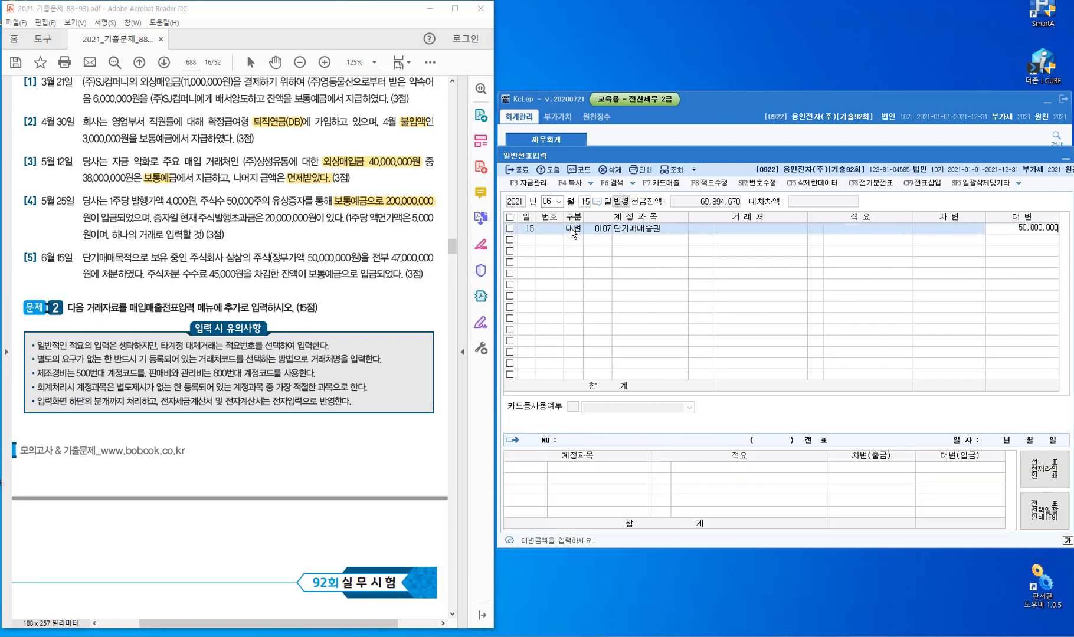
key("Return")
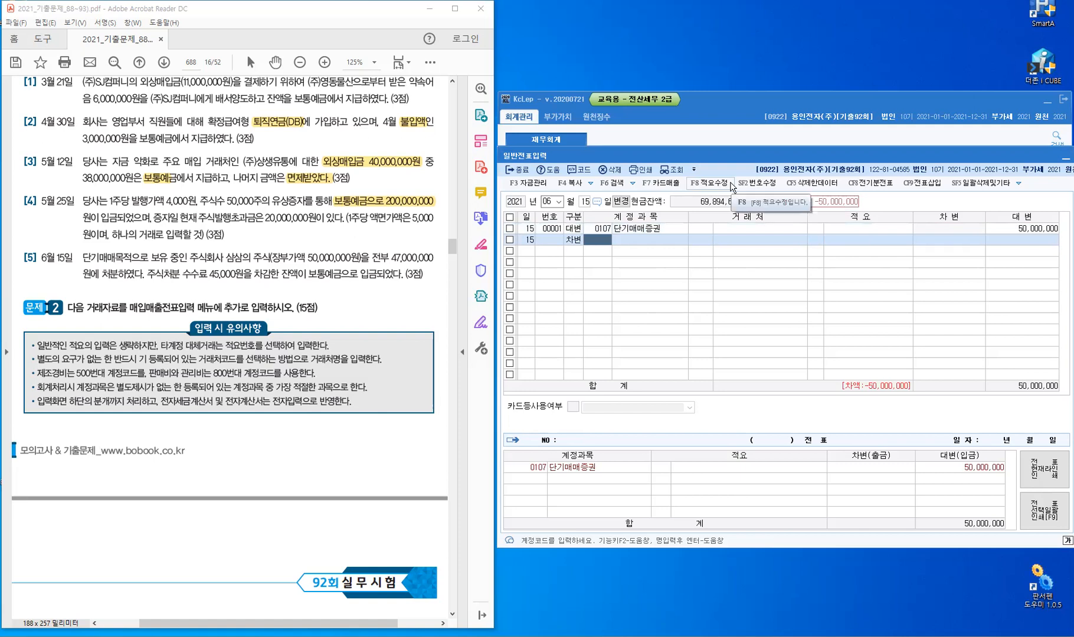
- Add a debit (차변) line with account 0958 단기매매증권처분손실, looked up from 단기
type("단기")
key("Return")
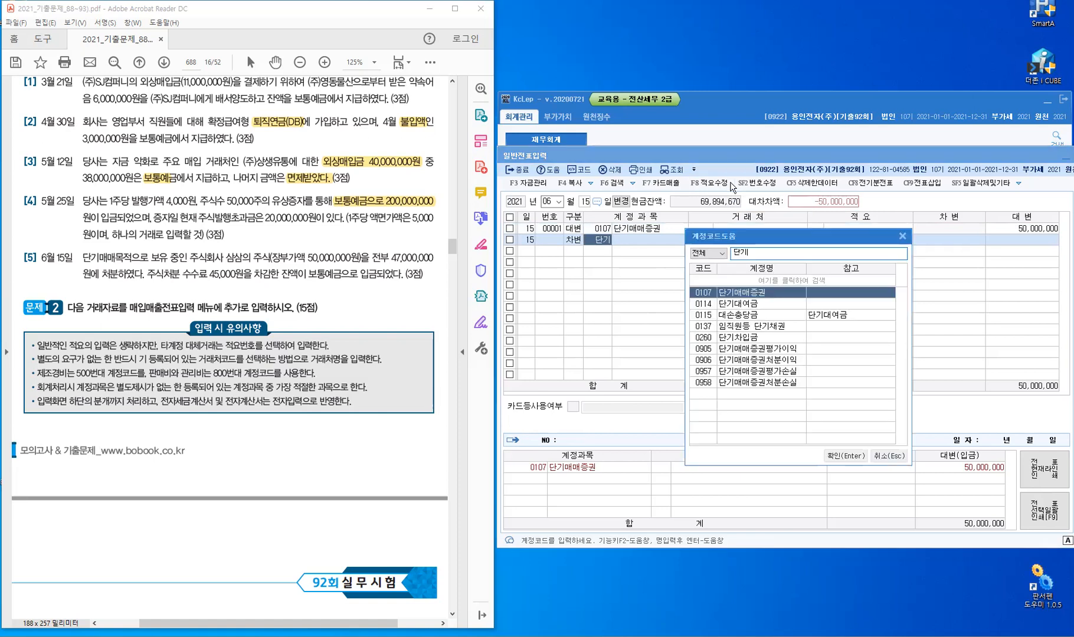
key("Down")
key("Down")
key("Down")
key("Down")
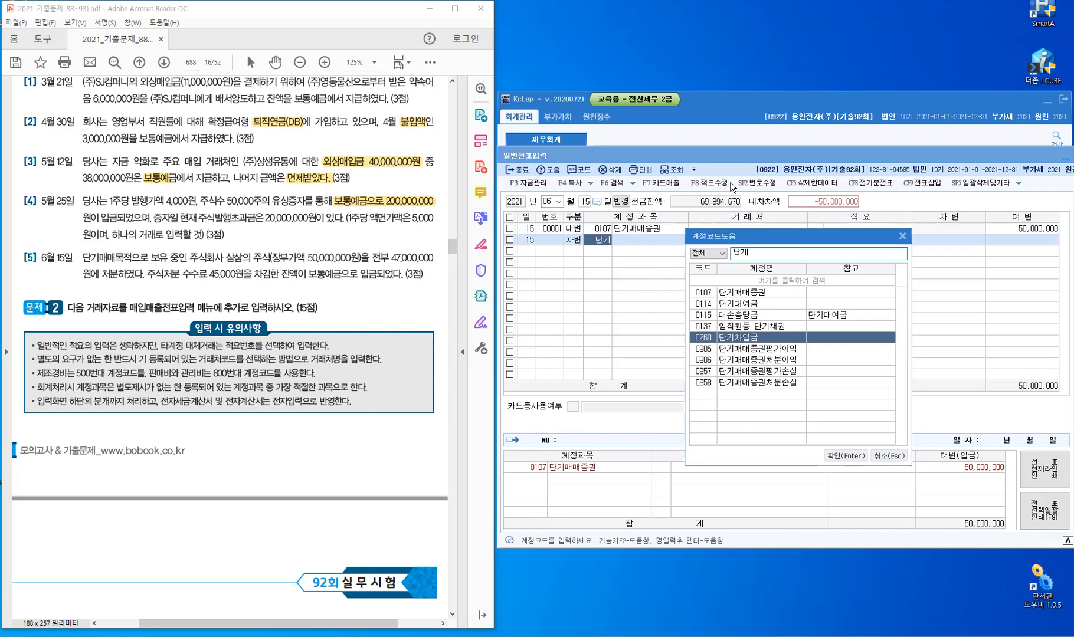
key("Down")
key("Down")
key("Down")
key("Down")
key("Return")
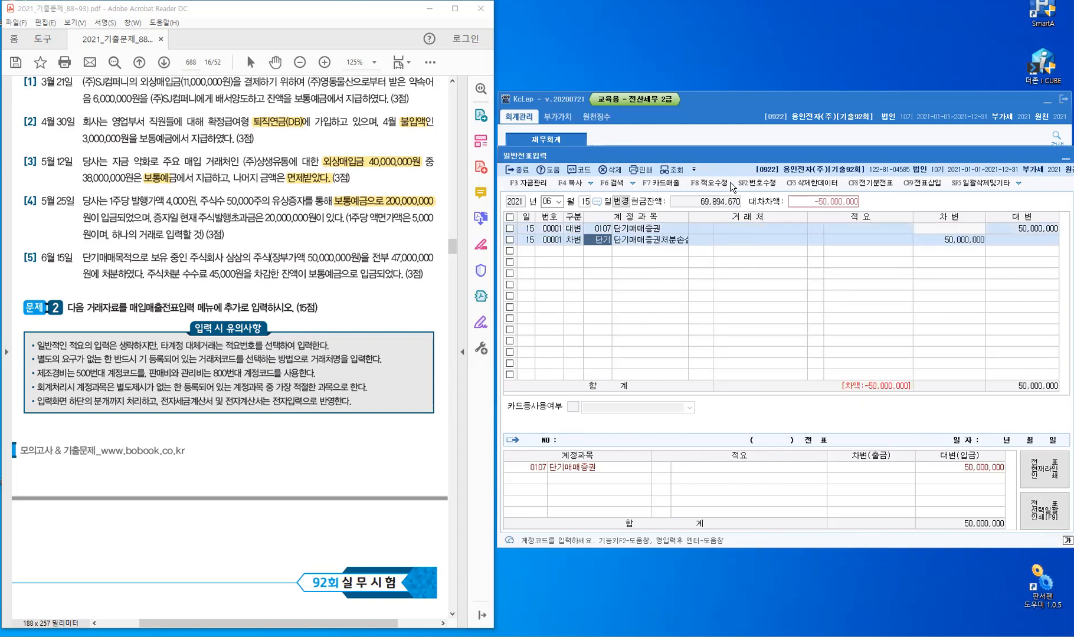
- Set the debit amount of the 단기매매증권처분손실 line to 3,045,000
key("Return")
key("Return")
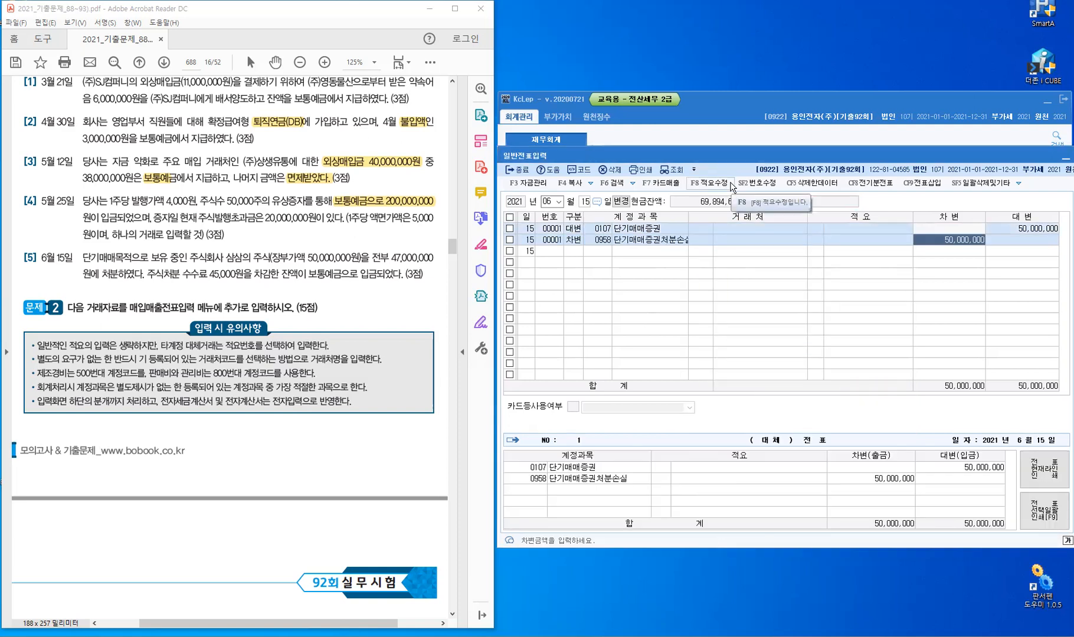
type("3,045,000")
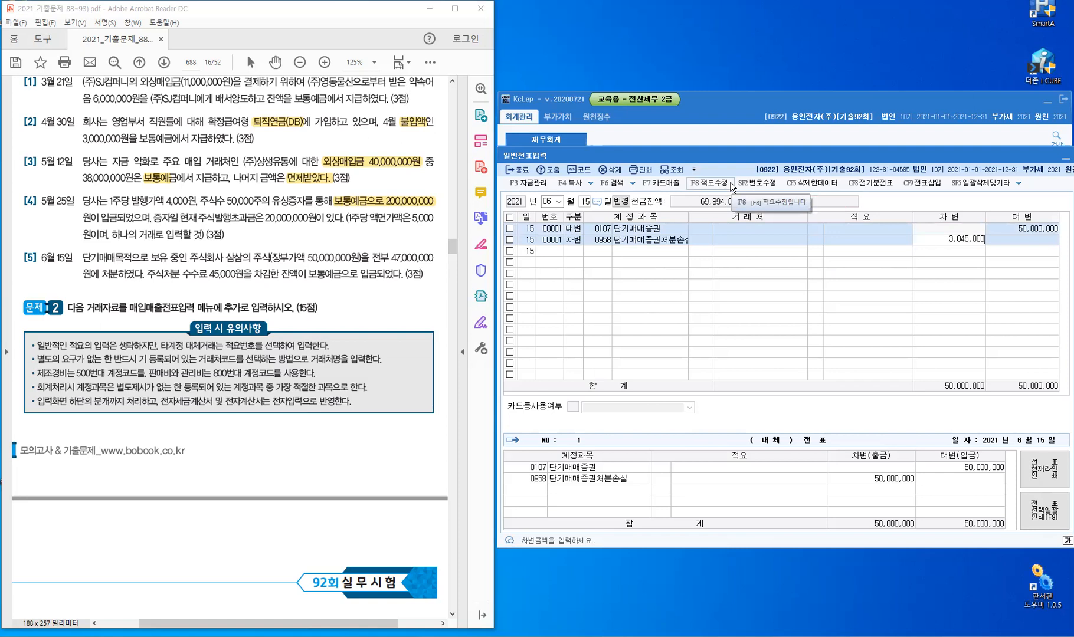
key("Return")
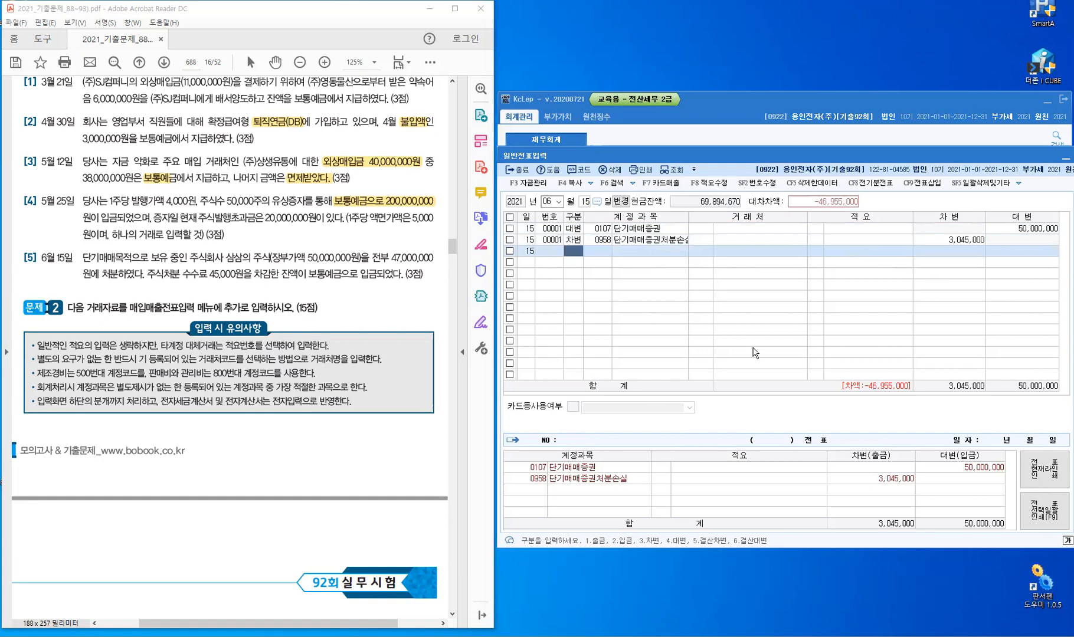
- Add a debit (차변) line for 0103 보통예금 with the balancing 46,955,000 and no customer
type("3")
key("Return")
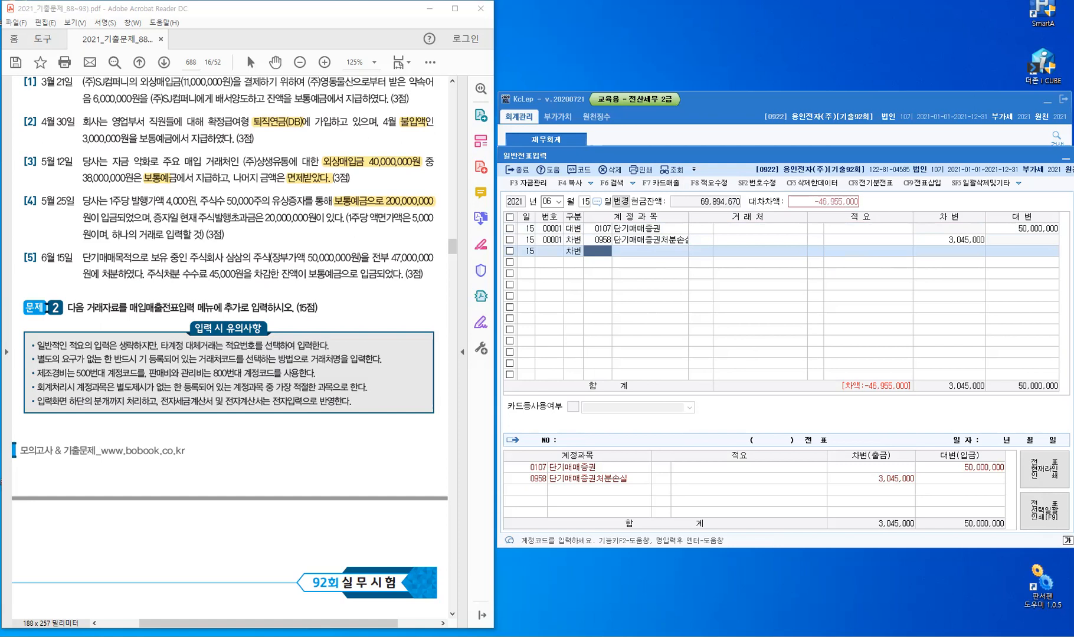
type("103")
key("Return")
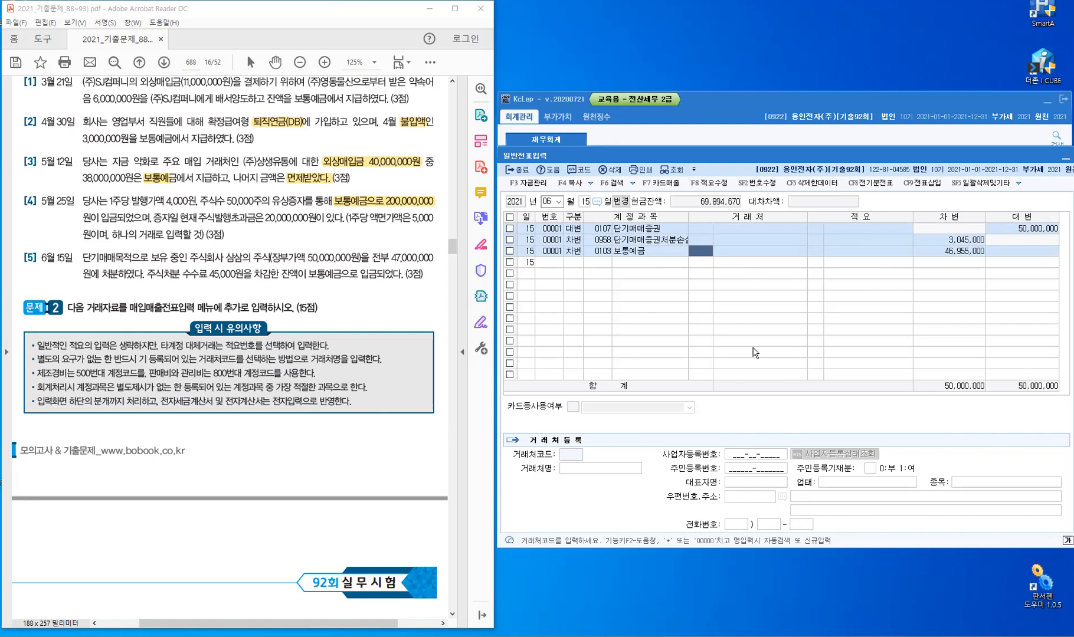
key("Return")
key("Return")
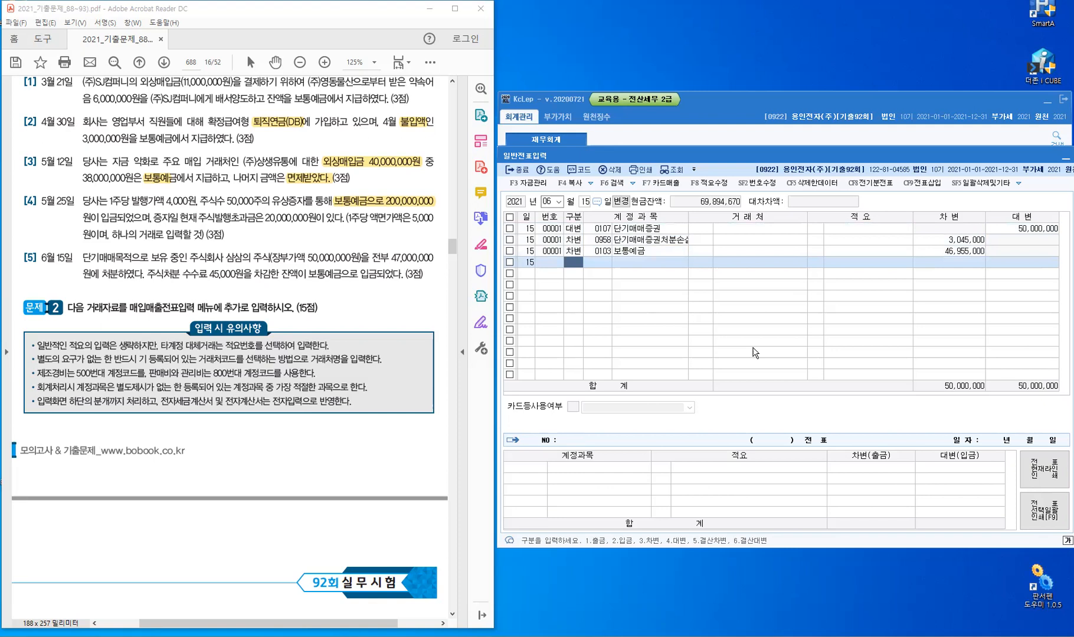
- Close the general voucher entry, bring the 문제 2 transactions into view in the PDF, and open 매입매출전표입력
key("Escape")
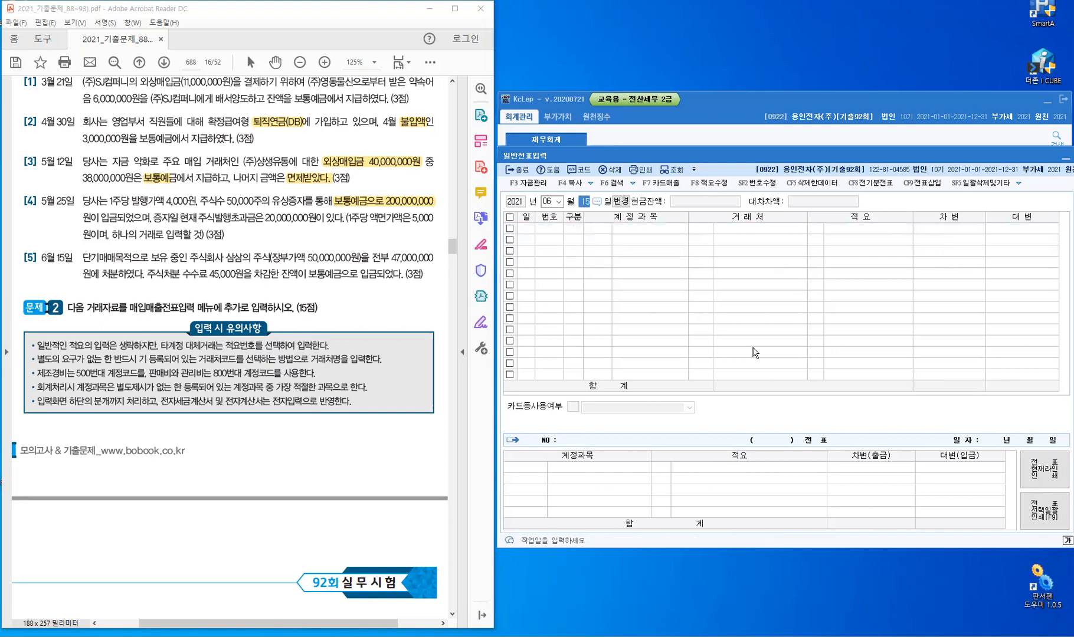
key("Escape")
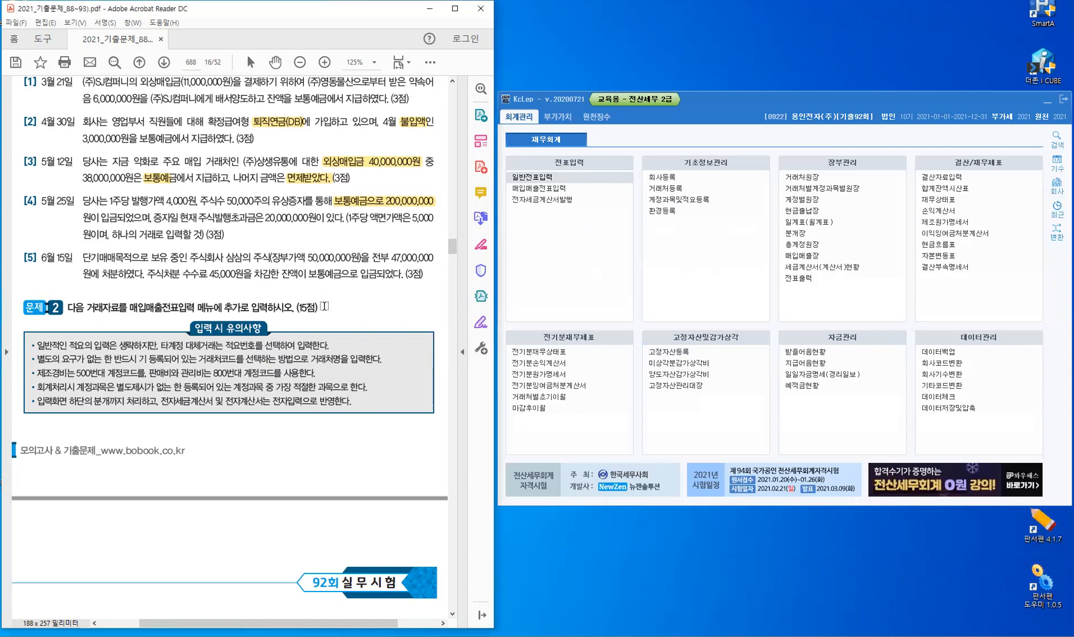
scroll(324, 306, "down", 5)
scroll(324, 306, "down", 2)
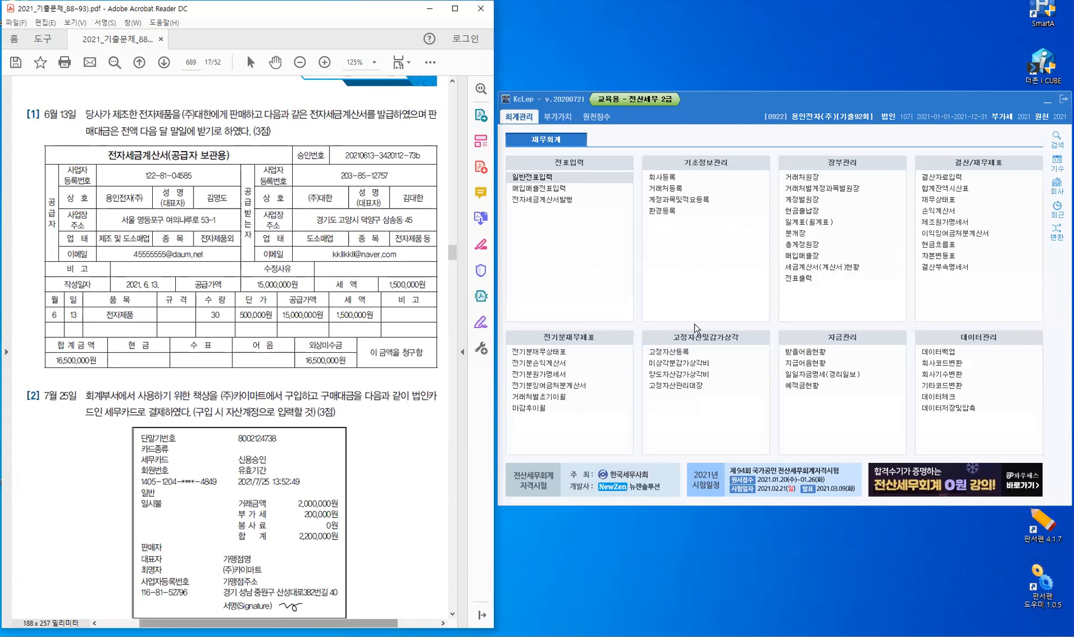
left_click(543, 200)
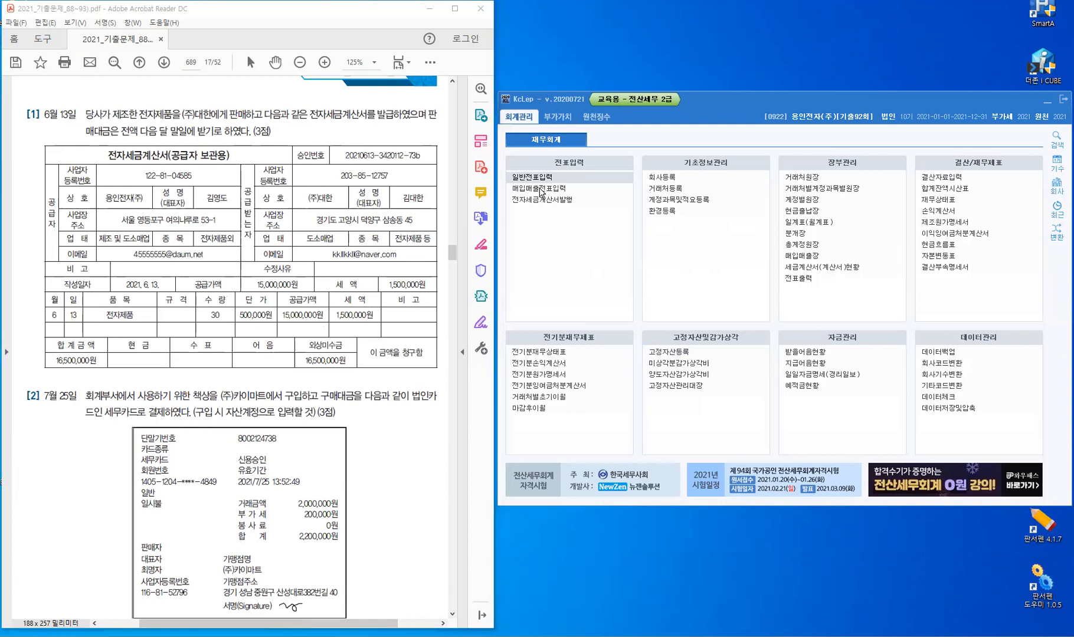
left_click(539, 187)
left_click(542, 190)
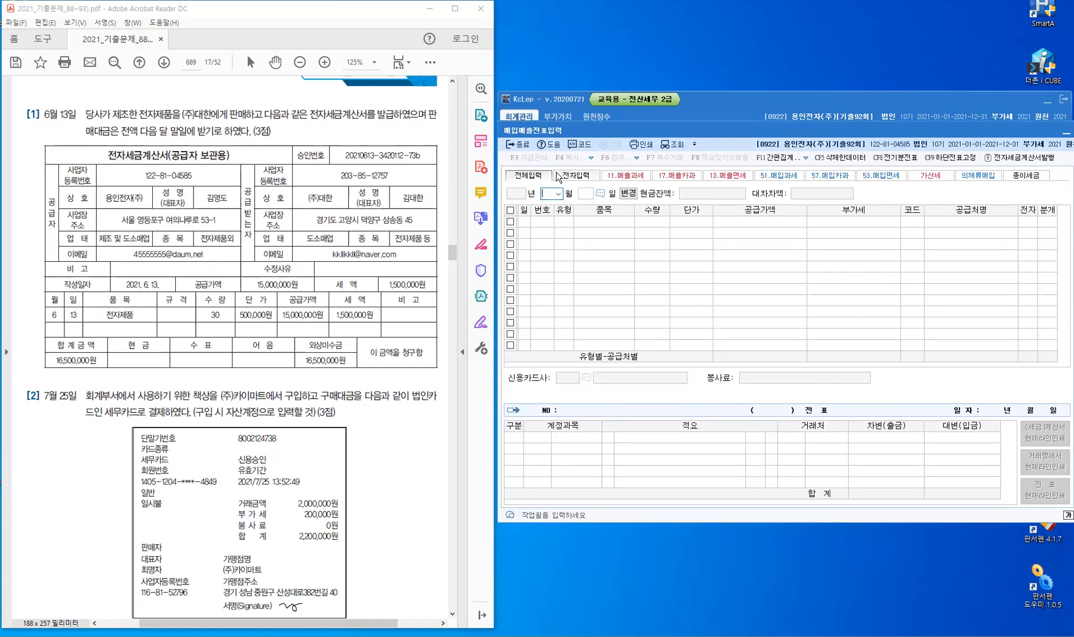
- Set the purchase/sales voucher date to June 13
type("6")
key("Return")
type("13")
key("Return")
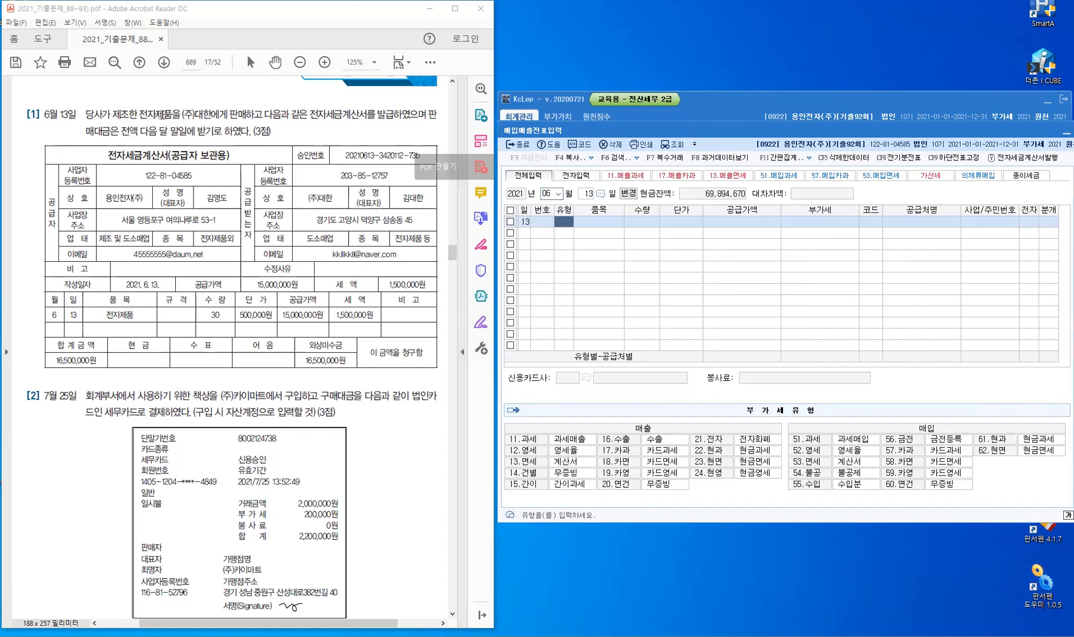
- Highlight 제품, 전자세금계산서, 다음 달 말일에 and the 외상 of 외상미수금 in transaction [1] of the PDF
left_click_drag(167, 117, 155, 116)
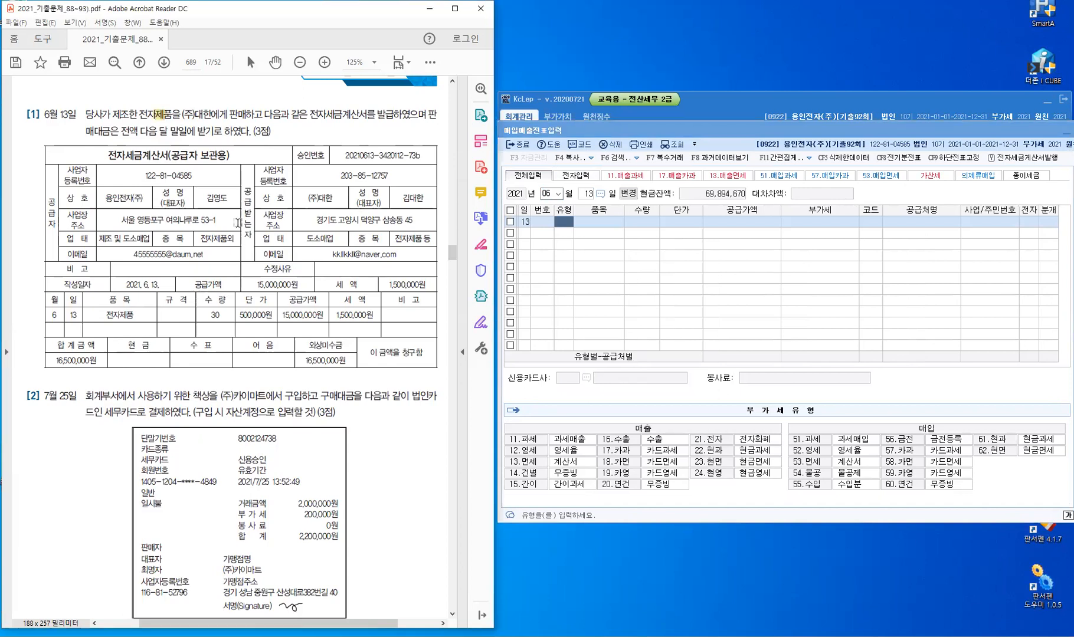
double_click(354, 117)
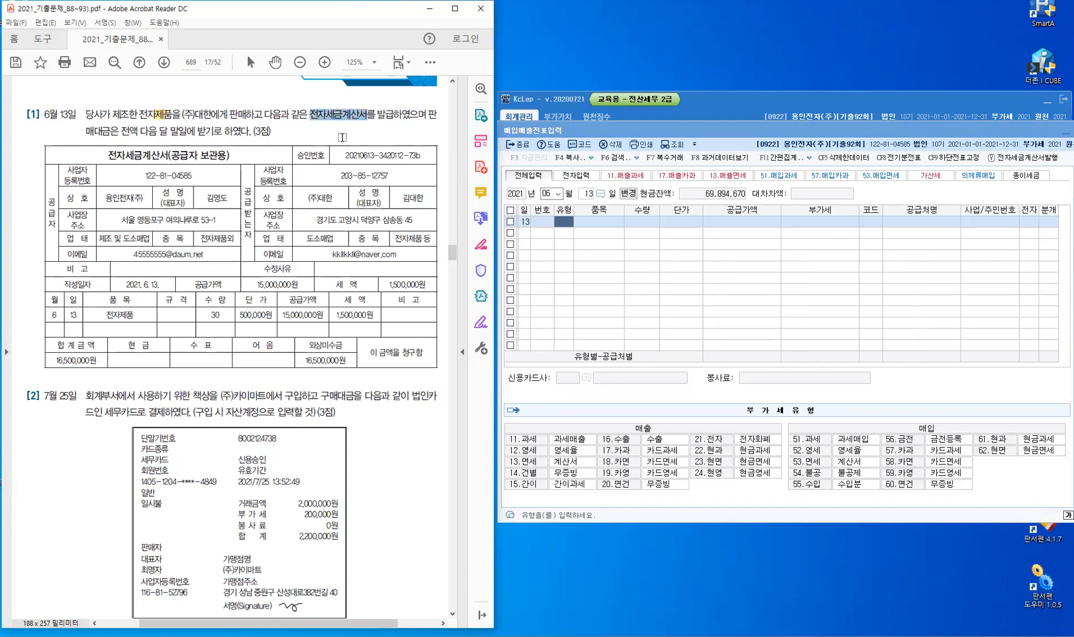
left_click(342, 137)
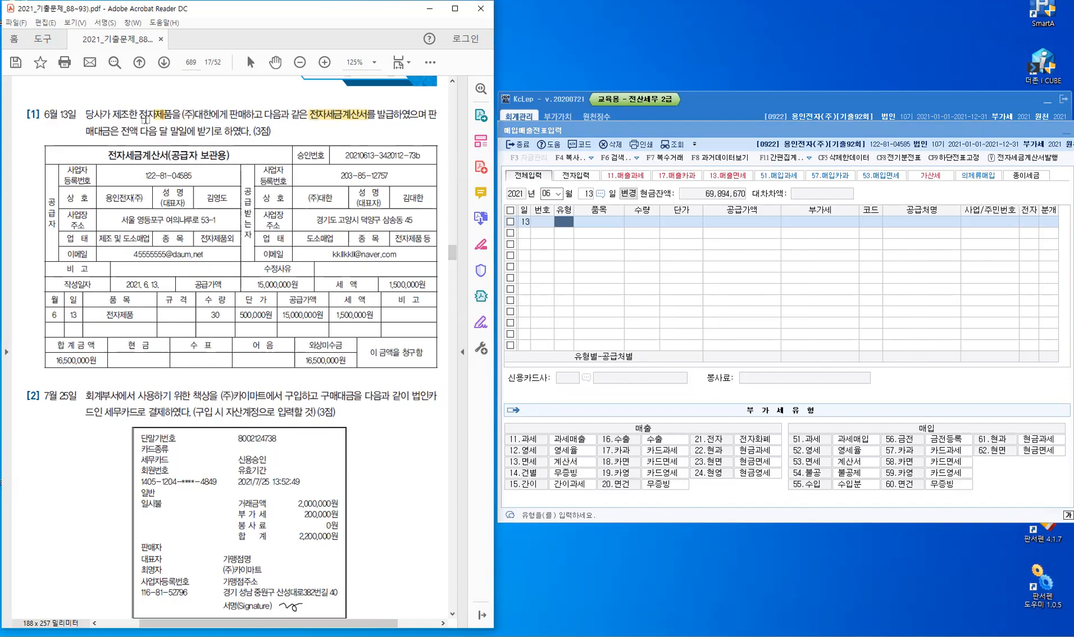
left_click_drag(141, 131, 196, 131)
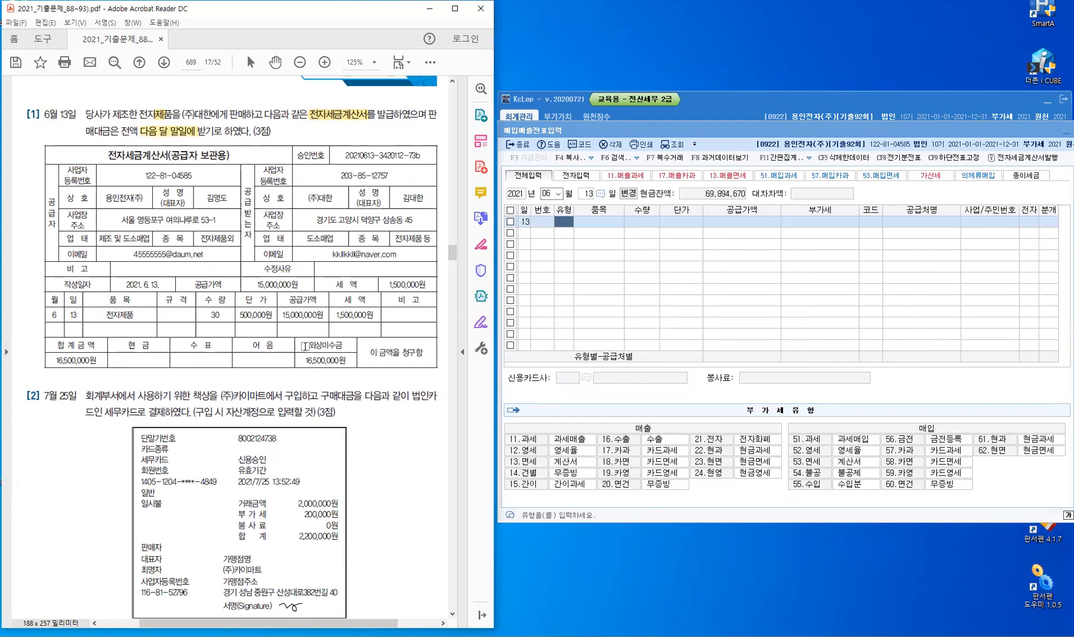
left_click_drag(318, 346, 307, 346)
- Start the June 13 sales entry with type 11 과세 and item 제품
left_click(577, 307)
type("11")
key("Return")
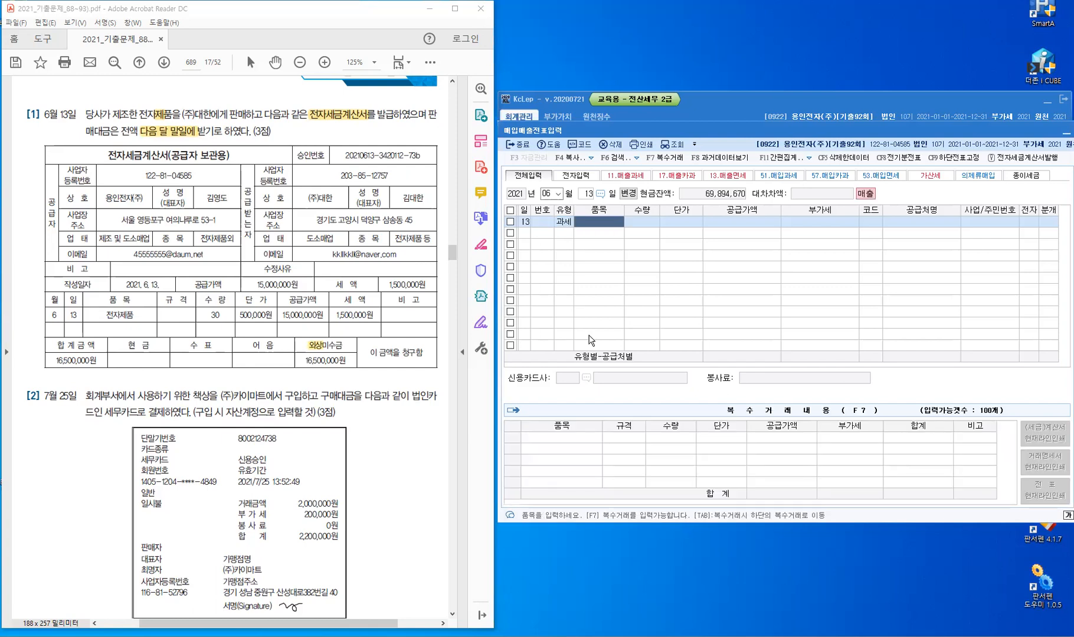
type("제품")
key("Return")
key("Return")
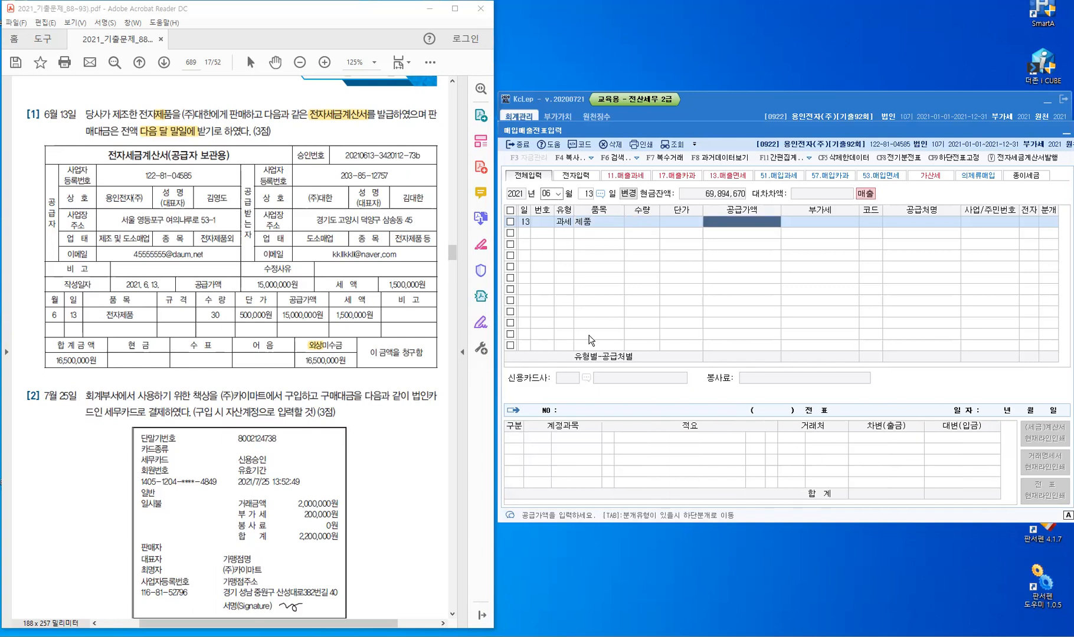
- Set the 제품 quantity to 30 and the unit price to 500,000, accepting the calculated supply value and VAT
key("Left")
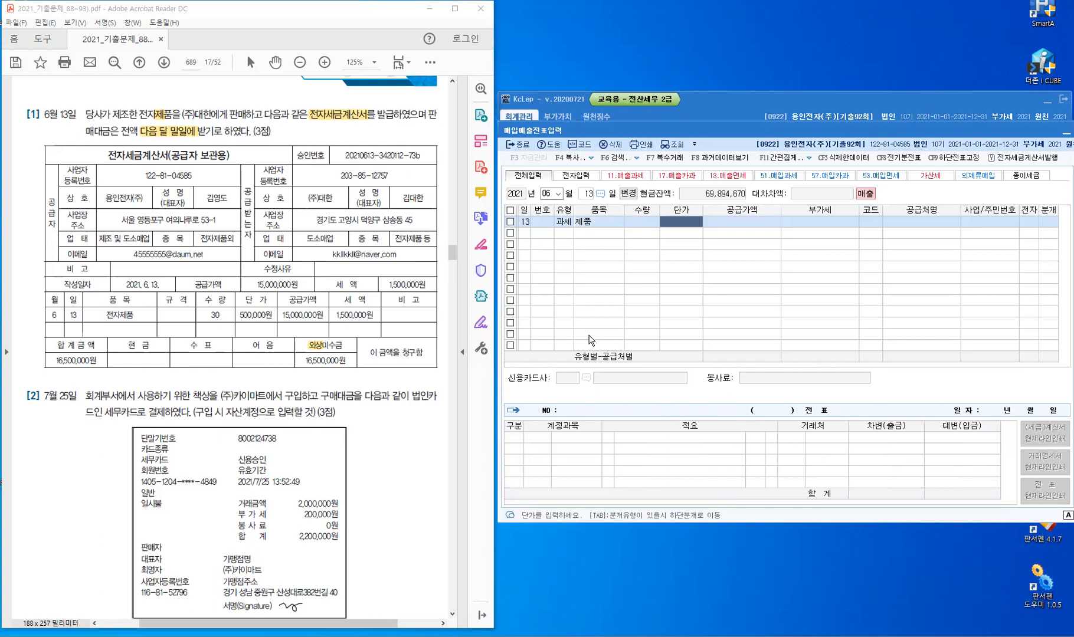
key("Left")
type("30")
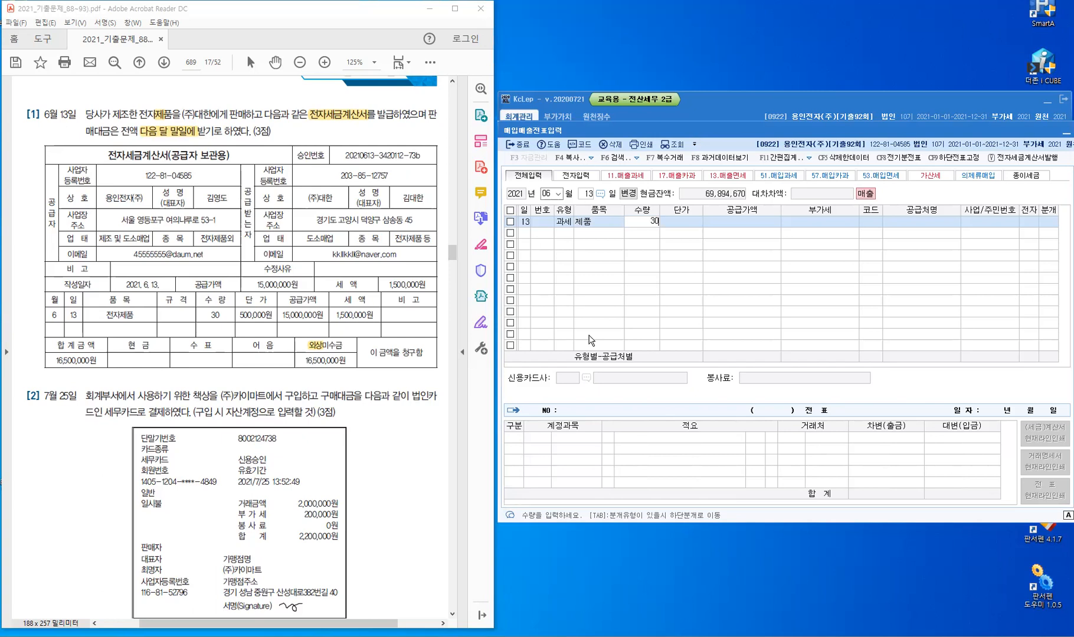
key("Return")
type("500,000")
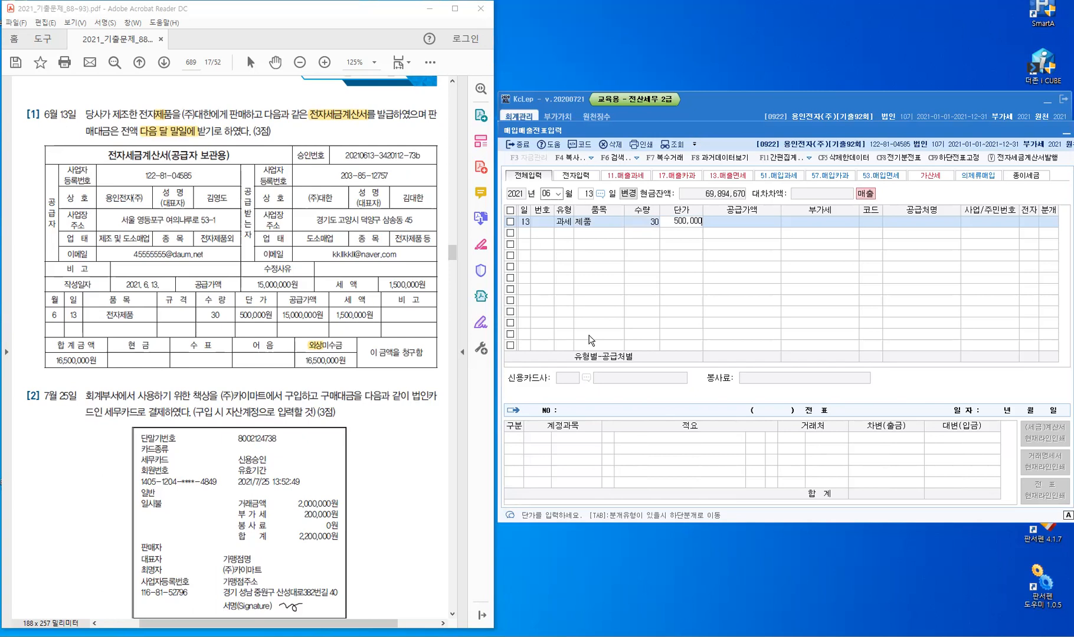
key("Return")
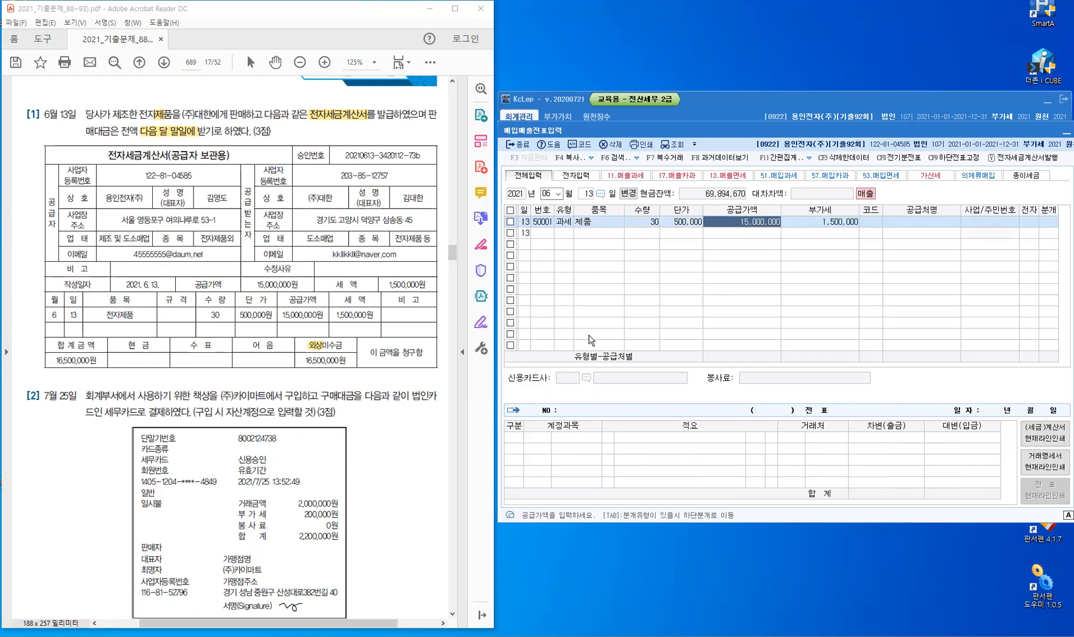
key("Return")
key("Return")
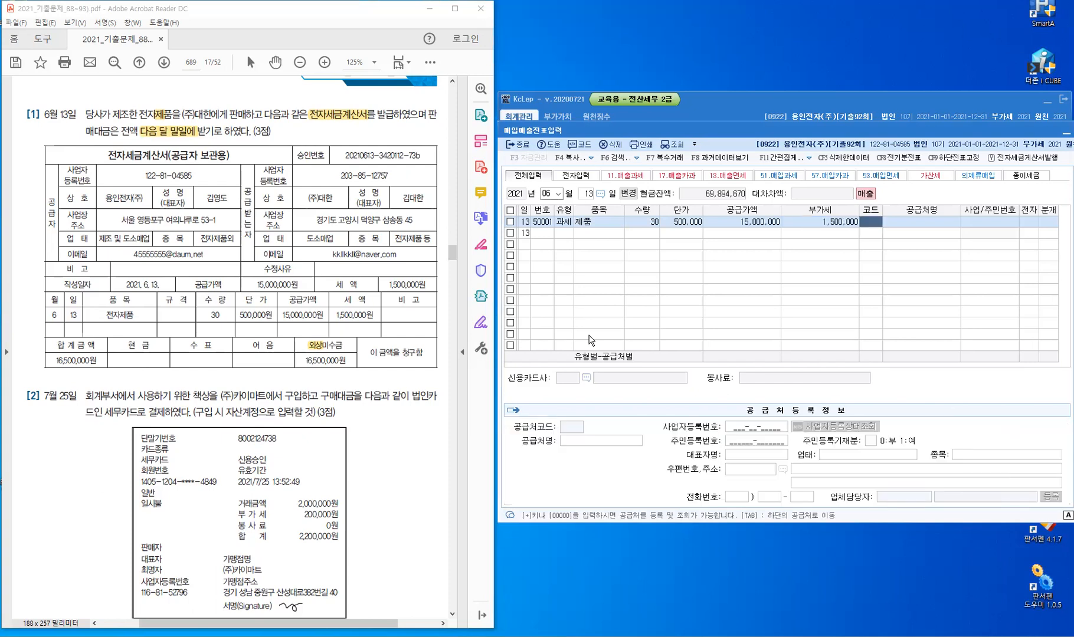
- Assign (주)대한 as the counterparty of the 제품 sale and mark its tax invoice as electronic (1 여)
type("대한")
key("Return")
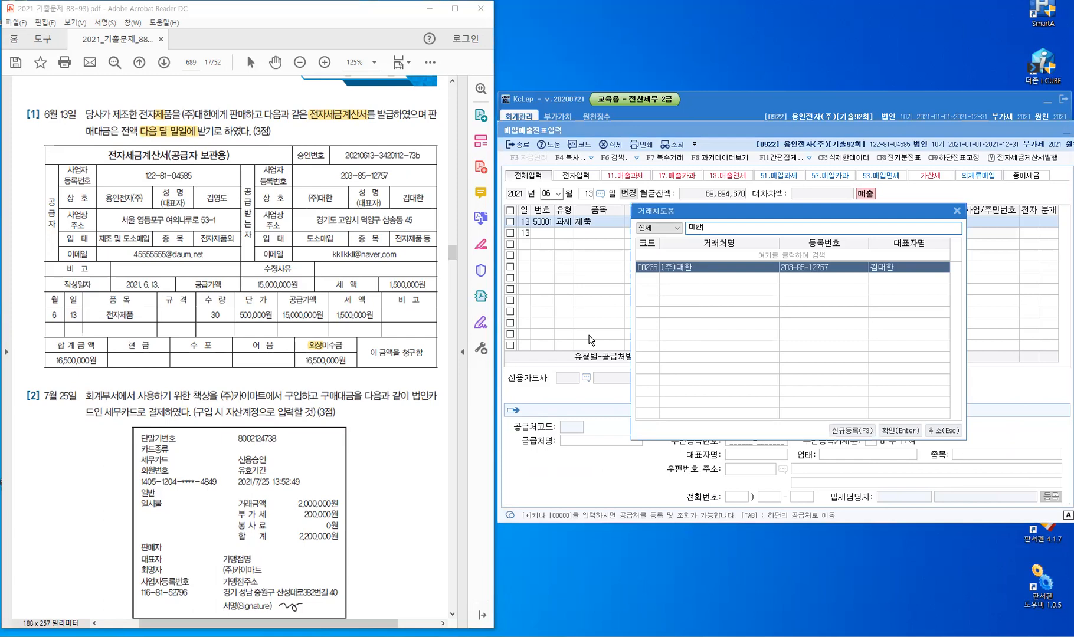
key("Return")
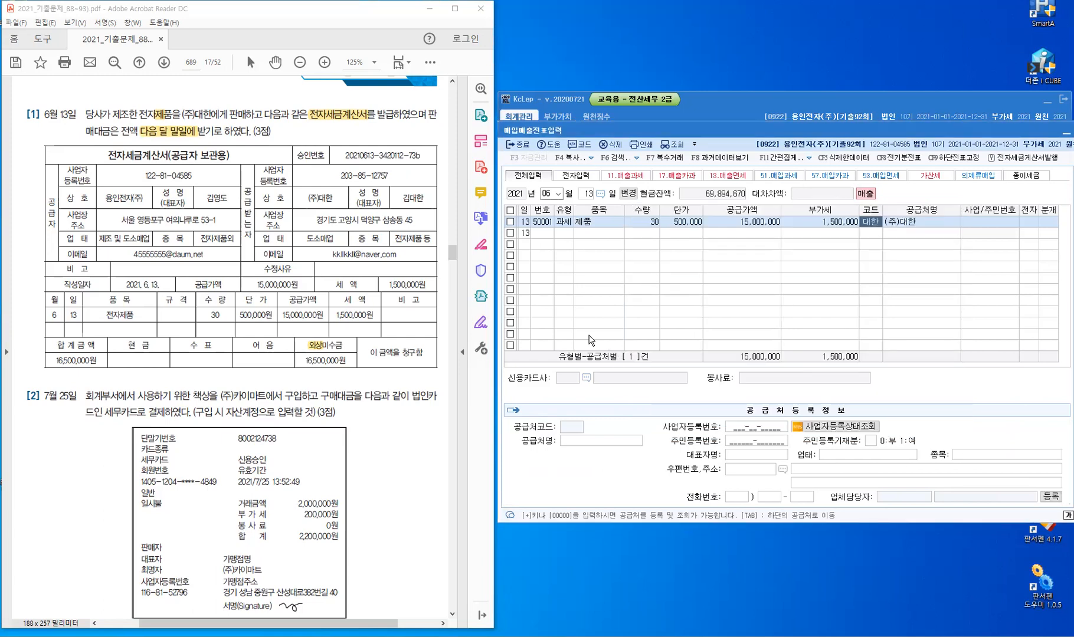
key("Return")
type("1")
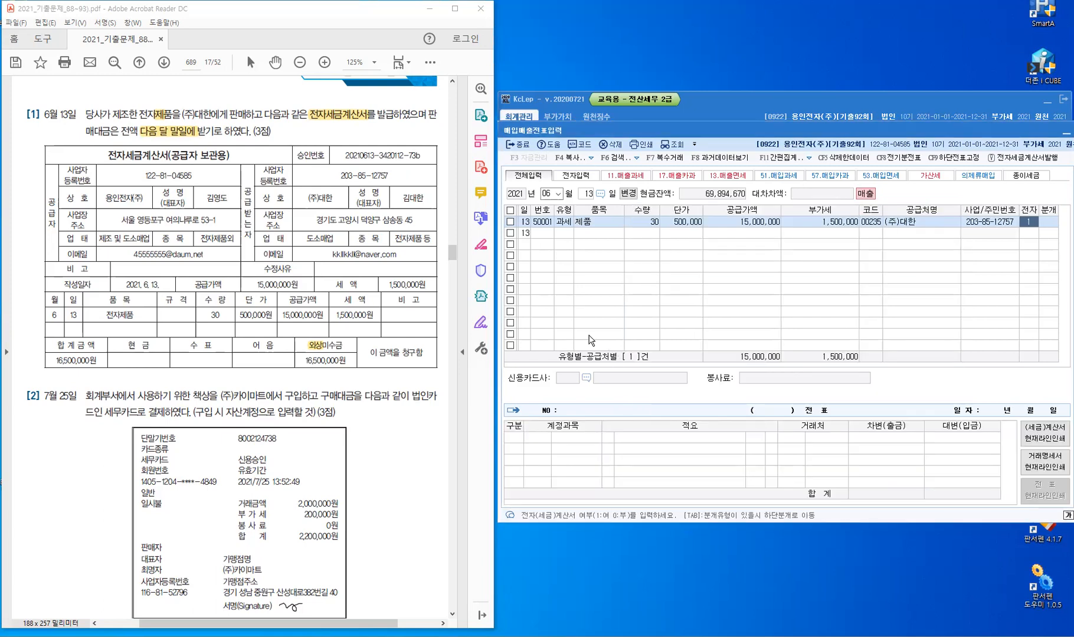
key("Return")
- Set the sale's journal type to 2 외상 and accept the generated journal lines
type("2")
key("Return")
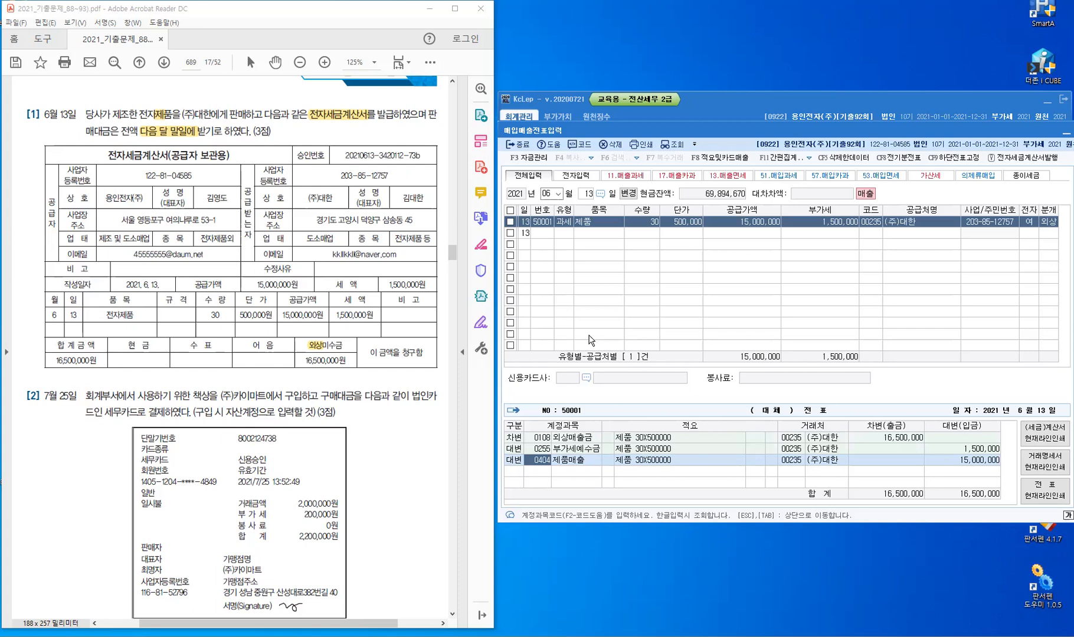
key("Return")
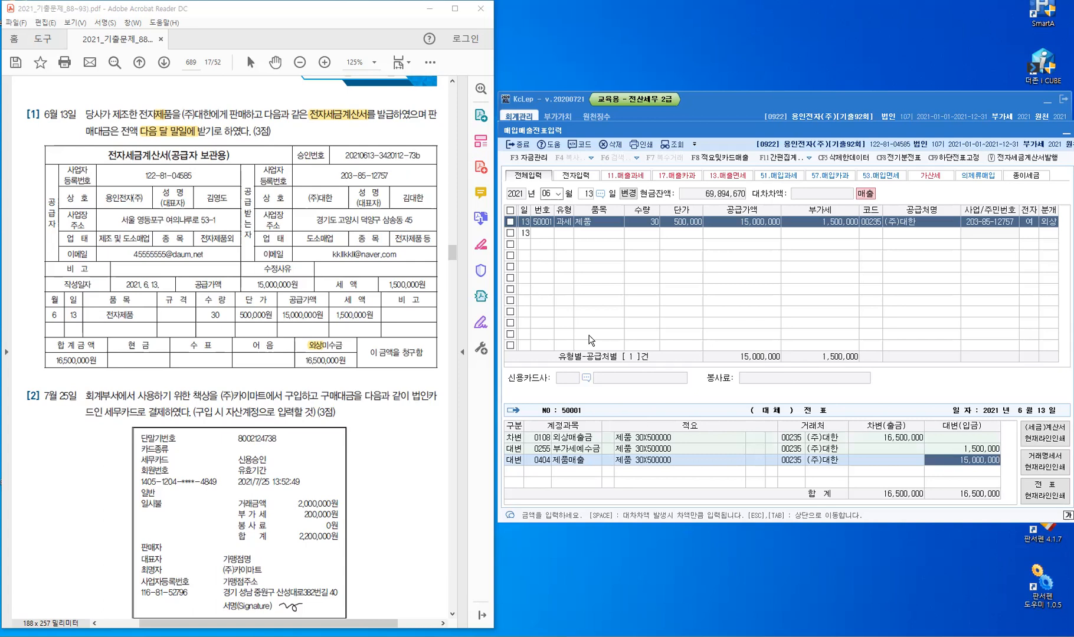
key("Return")
- Set the purchase/sales voucher date to July 25
key("Escape")
key("shift+Tab")
type("07")
key("Return")
type("25")
key("Return")
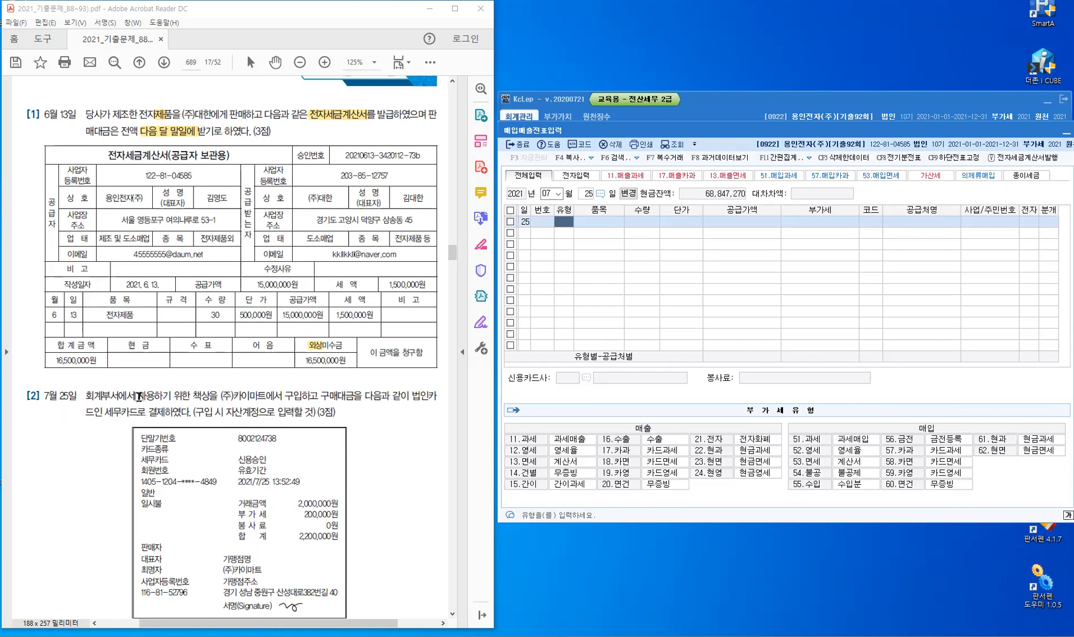
- Highlight 세무카드 and 책상 in transaction [2] of the PDF
scroll(139, 397, "down", 3)
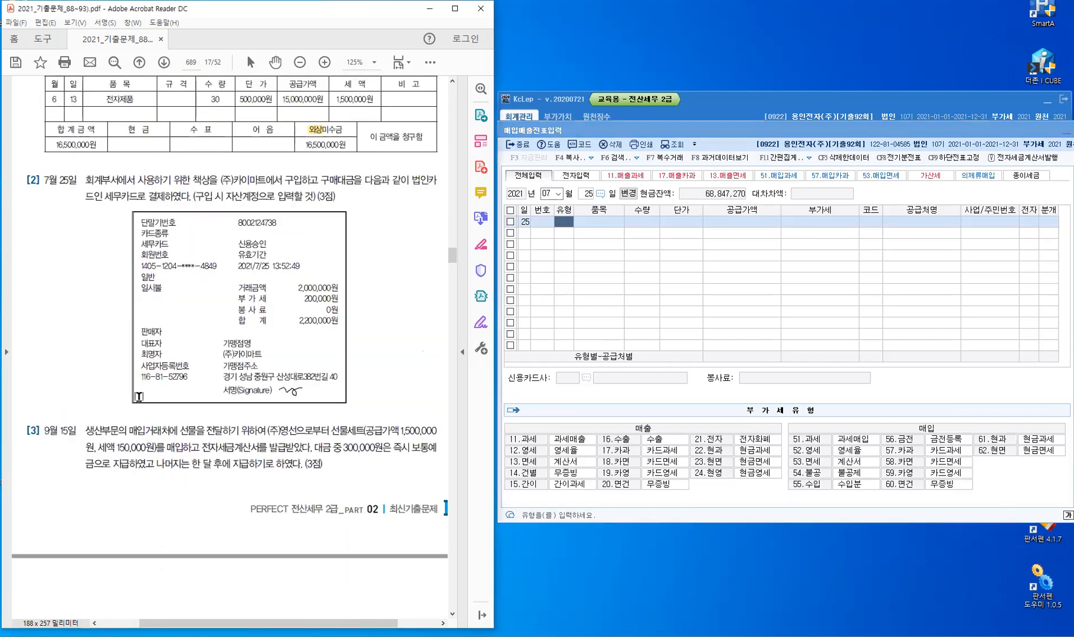
scroll(139, 397, "down", 1)
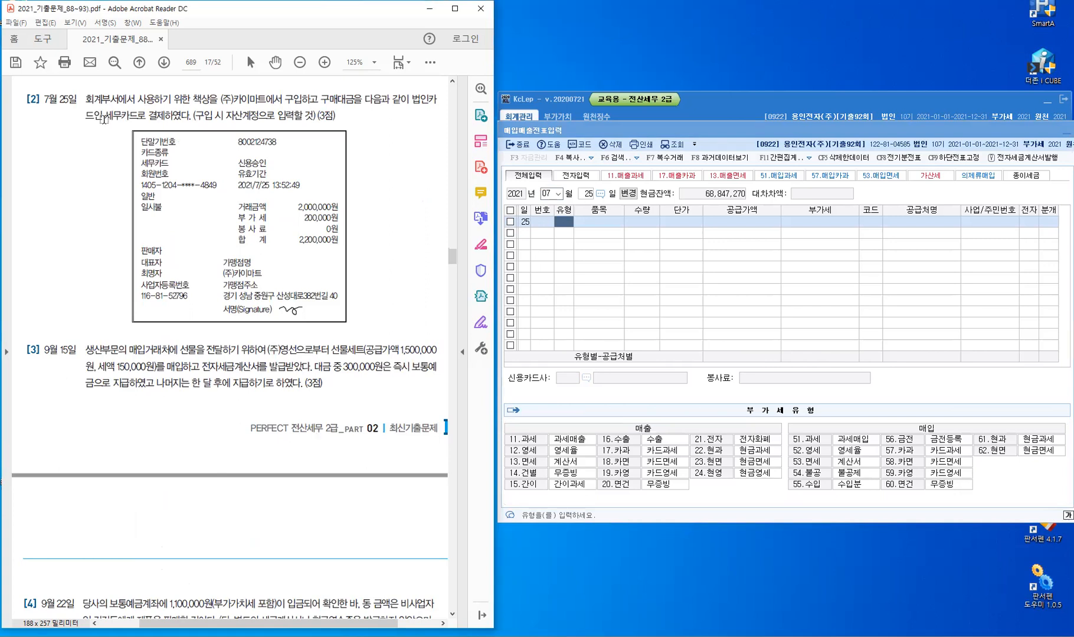
left_click_drag(105, 117, 133, 120)
left_click_drag(192, 99, 210, 99)
- Handwrite the red notes 비품 and 57.카과 beside the card receipt of transaction [2]
left_click_drag(361, 120, 362, 130)
left_click_drag(367, 118, 374, 134)
left_click_drag(376, 116, 386, 114)
left_click_drag(380, 117, 383, 122)
left_click_drag(377, 124, 390, 121)
left_click_drag(382, 123, 383, 128)
left_click_drag(379, 129, 389, 134)
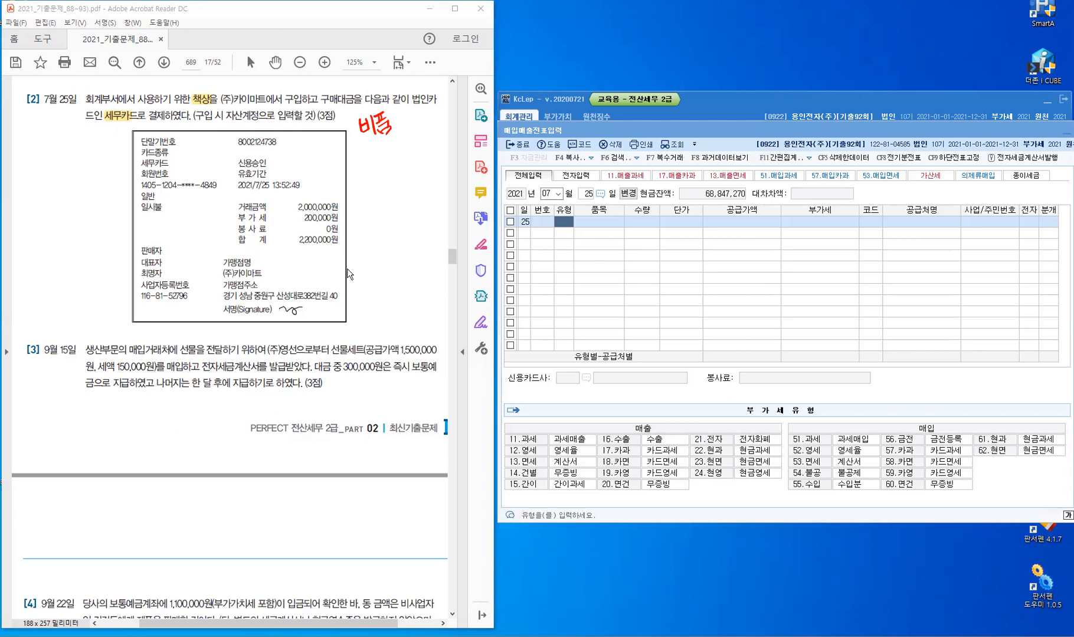
mouse_move(50, 140)
left_mouse_down()
mouse_move(52, 157)
mouse_move(94, 134)
mouse_move(90, 146)
mouse_move(109, 140)
left_mouse_up()
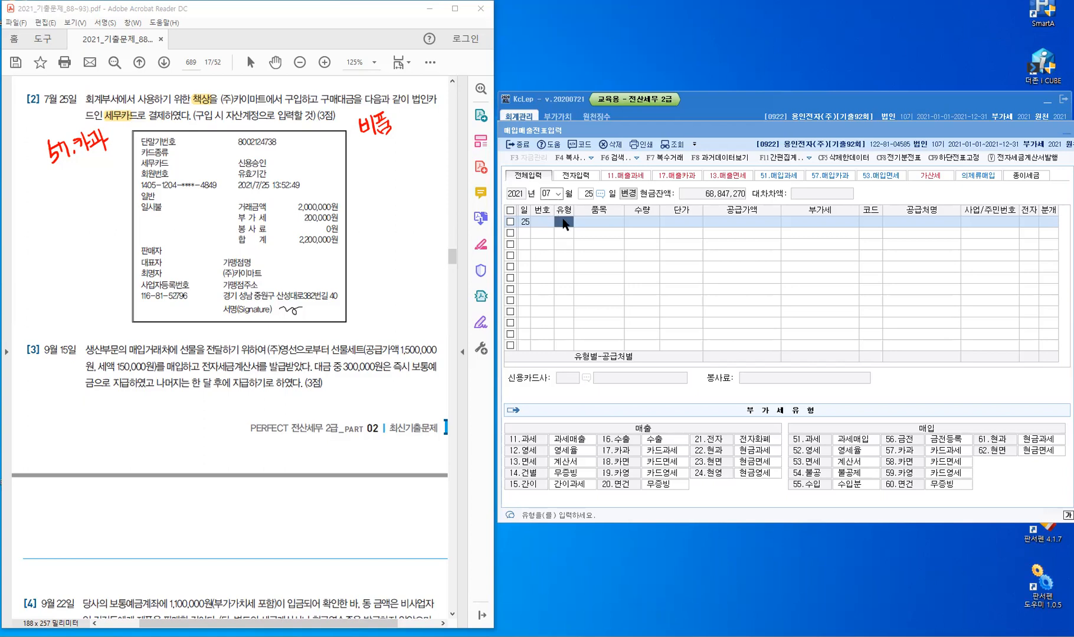
- Start the July 25 purchase entry with type 57 카과 and item 책상, leaving quantity and unit price empty
left_click(564, 223)
type("57")
key("Return")
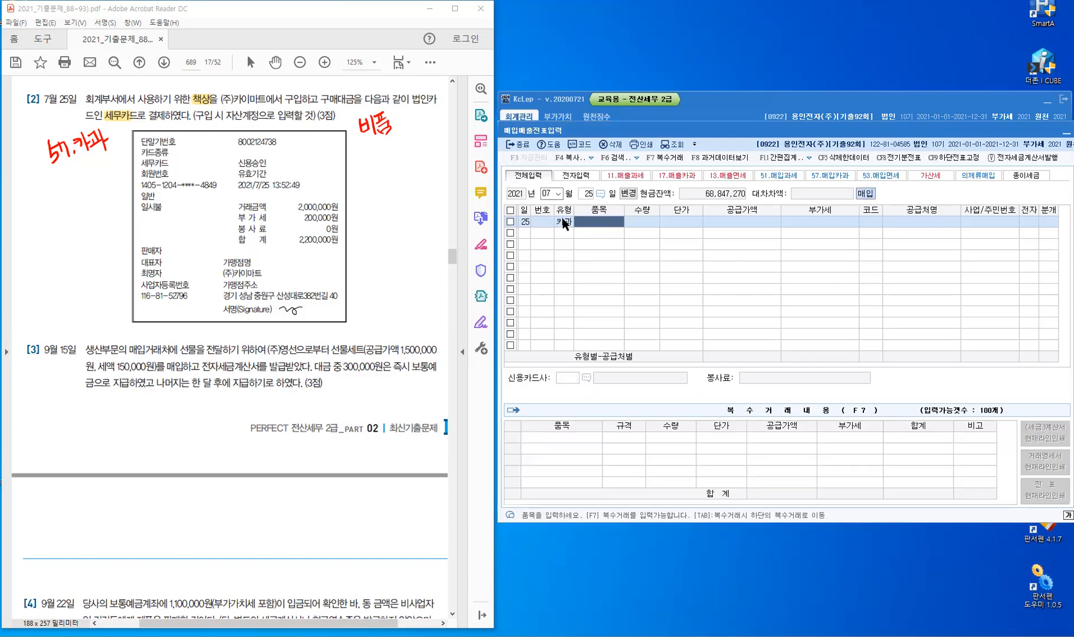
type("책상")
key("Return")
key("Return")
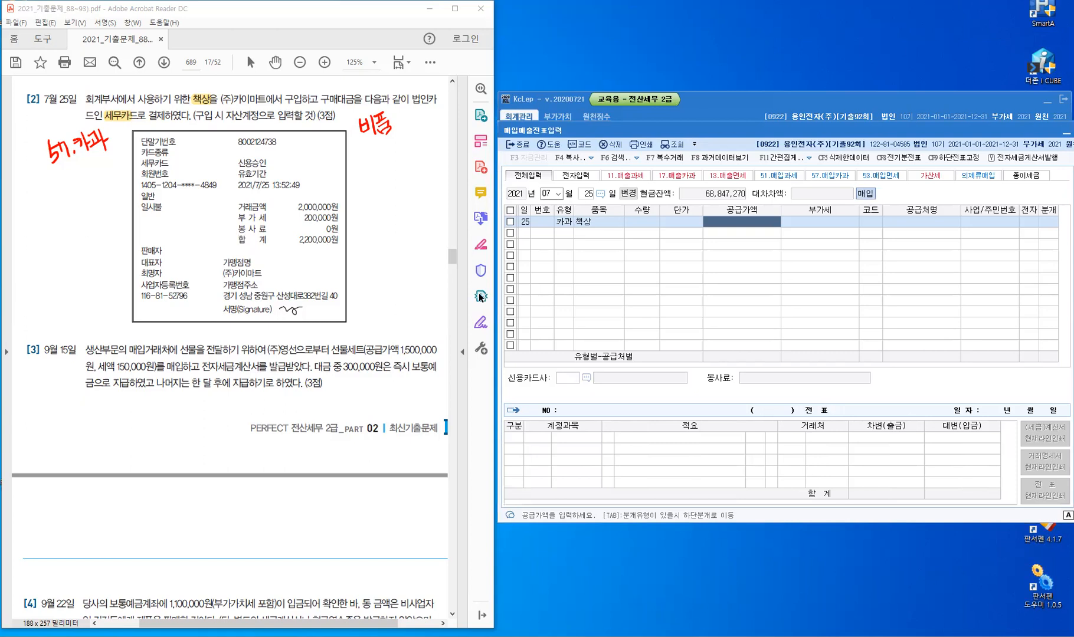
type("2")
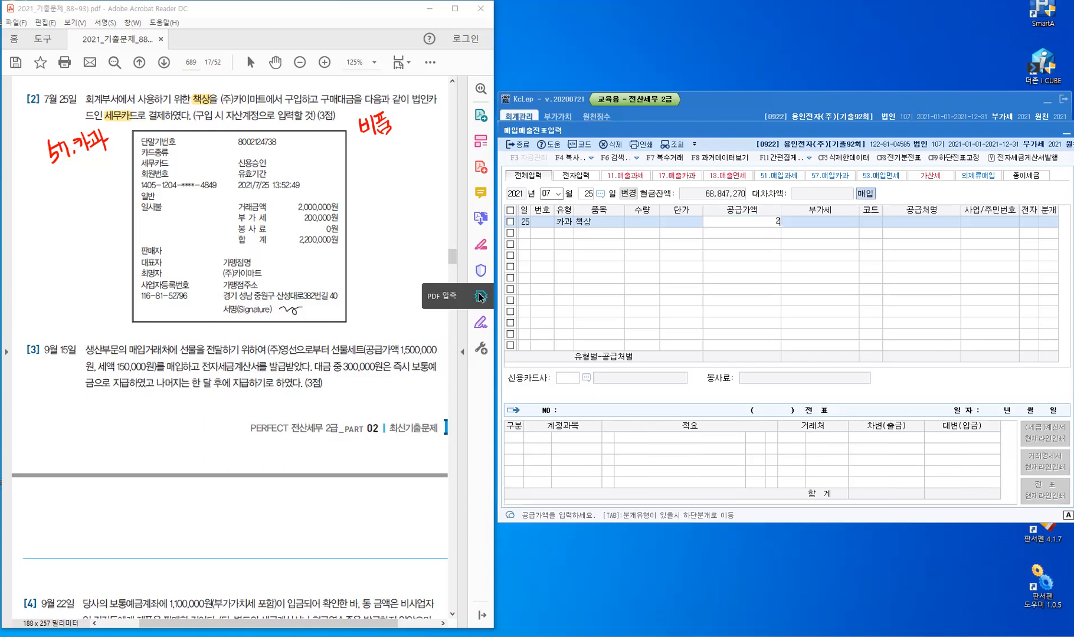
type("00,000")
key("Return")
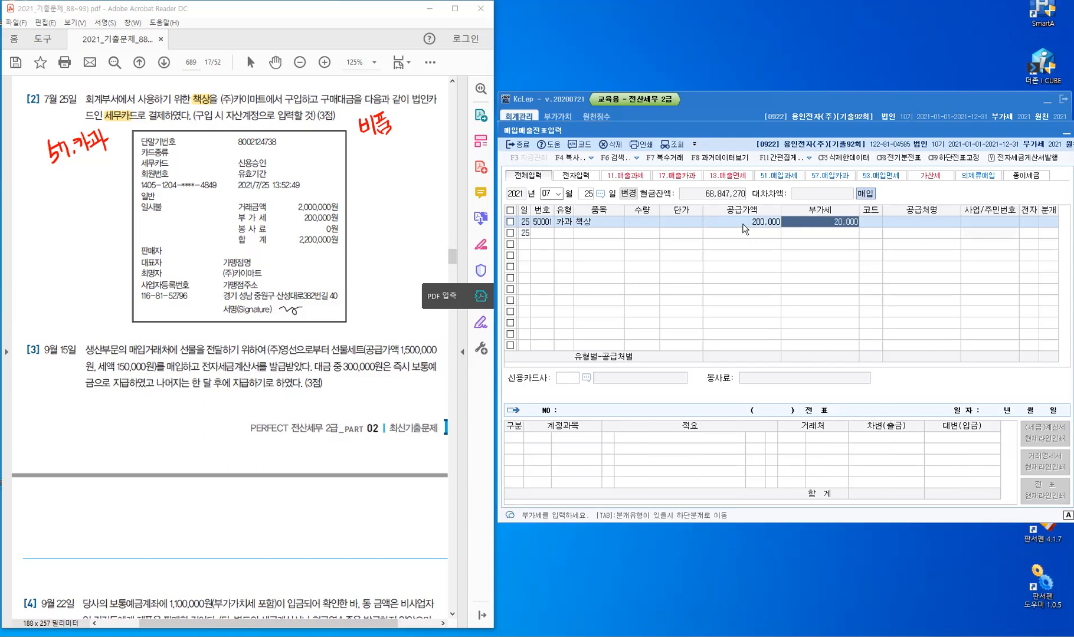
- Set the 책상 supply value to 2,000,000 and the VAT to 200,000
left_click(731, 221)
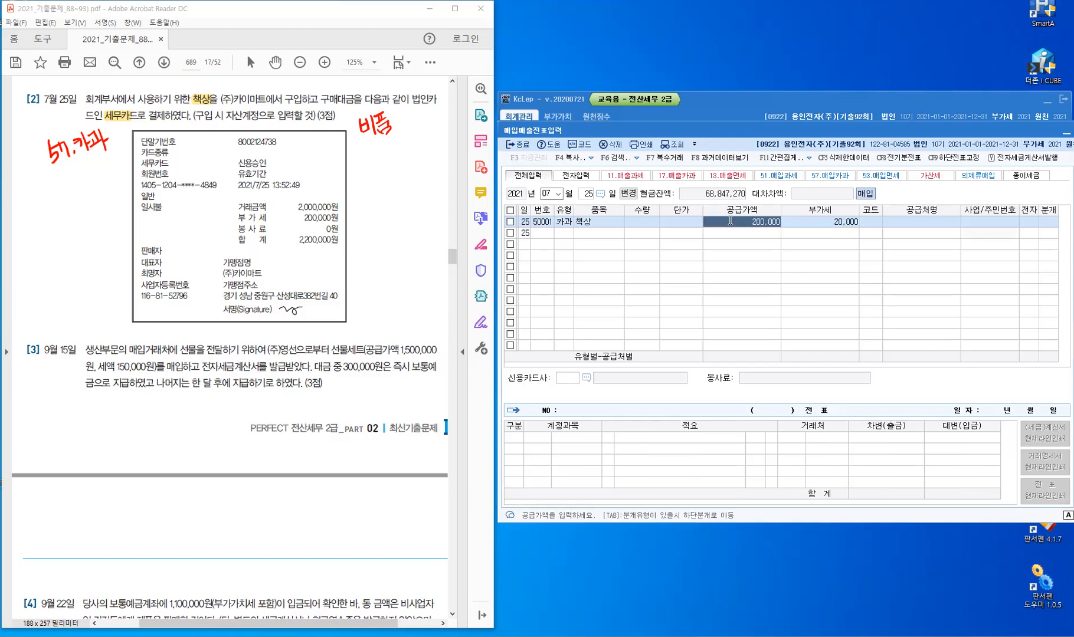
type("2,000,000")
key("Return")
type("200,000")
key("Return")
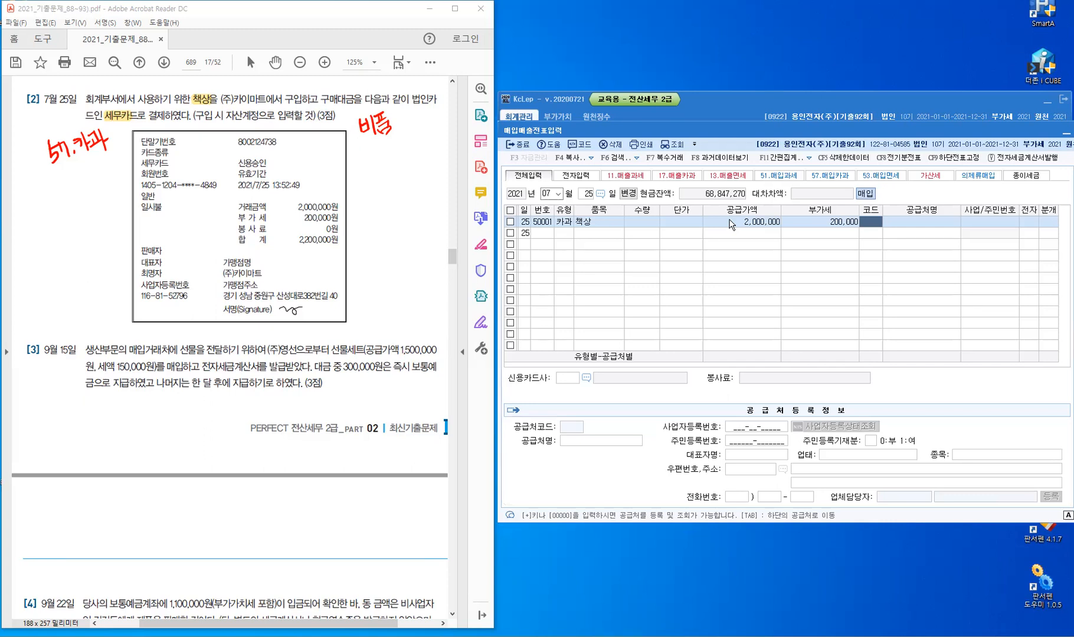
- Assign (주)카이마트 as the supplier of the 책상 purchase and choose 세무카드 as the credit card company
type("카이")
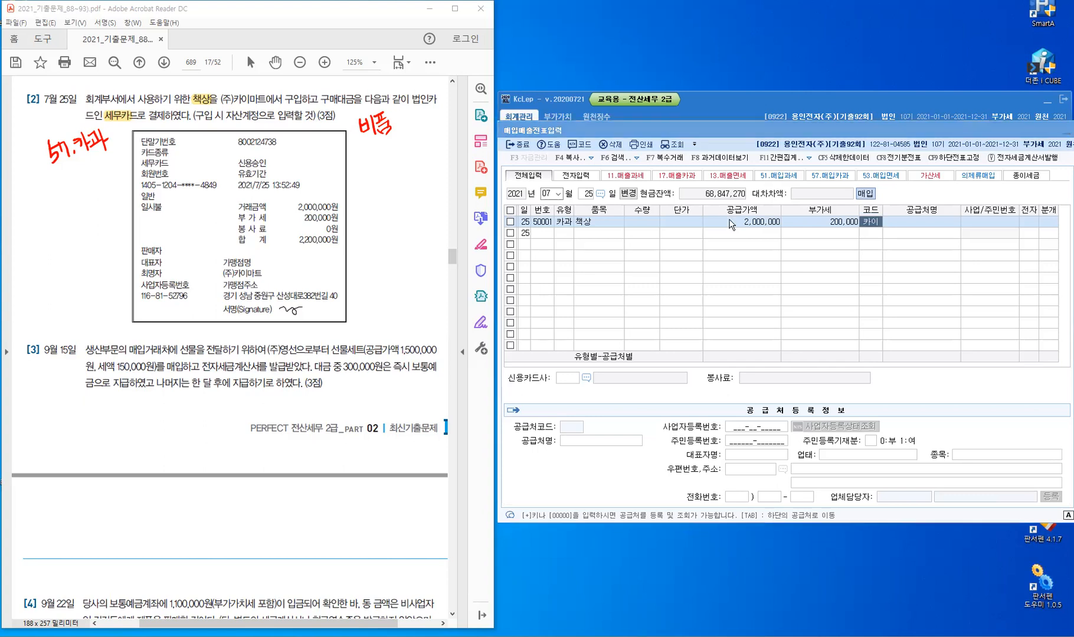
key("Return")
key("Return")
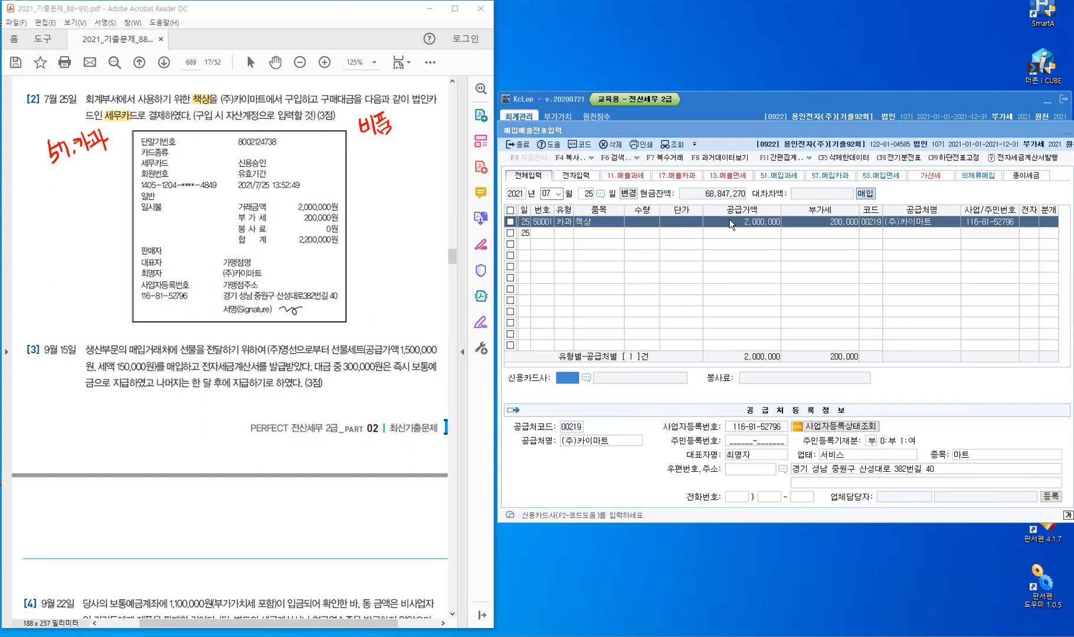
key("F2")
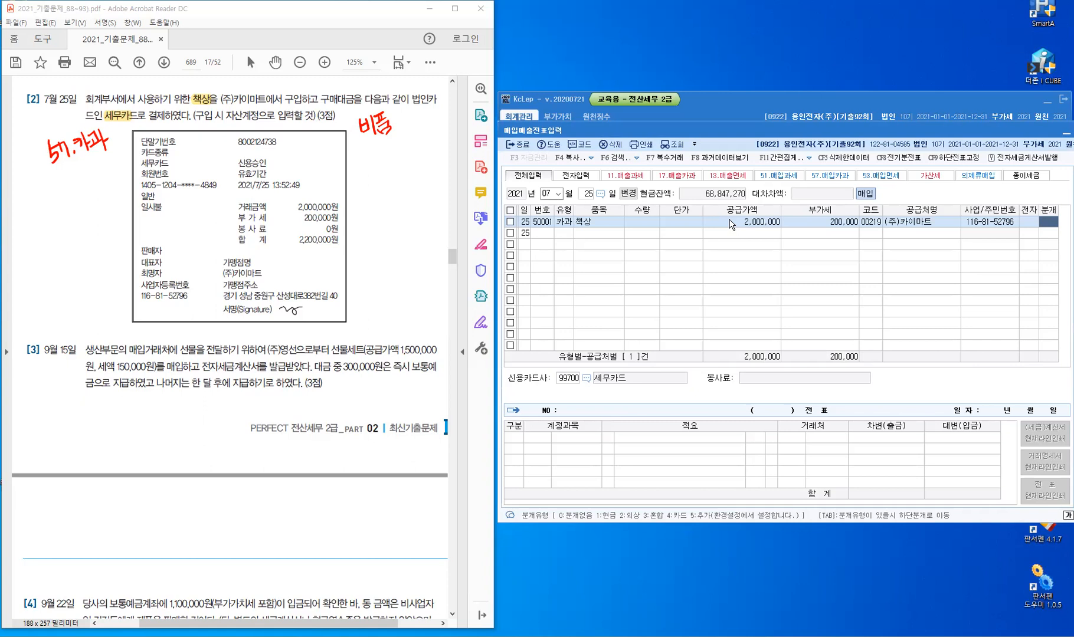
- Set the journal type to 4 카드, change the 원재료 debit line to account 212 비품, and accept the journal lines
type("4")
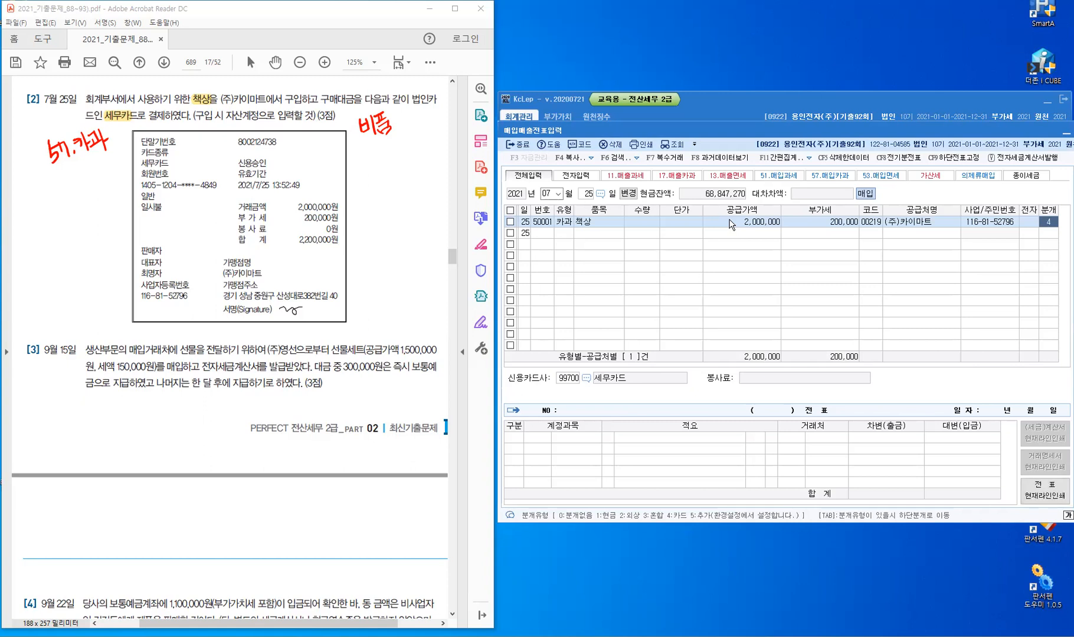
key("Return")
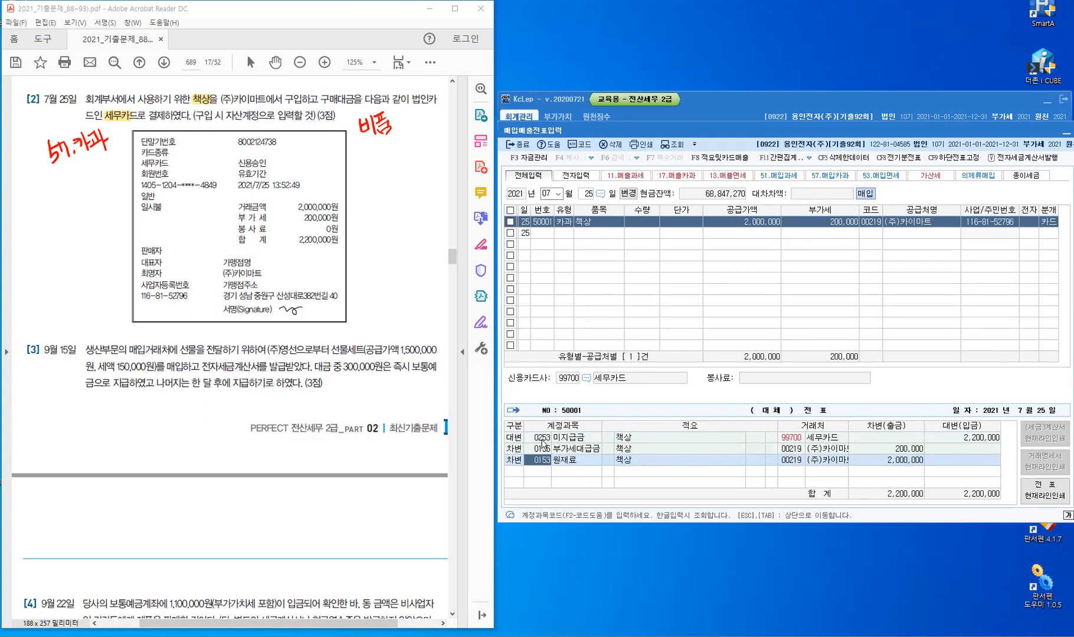
type("212")
key("Return")
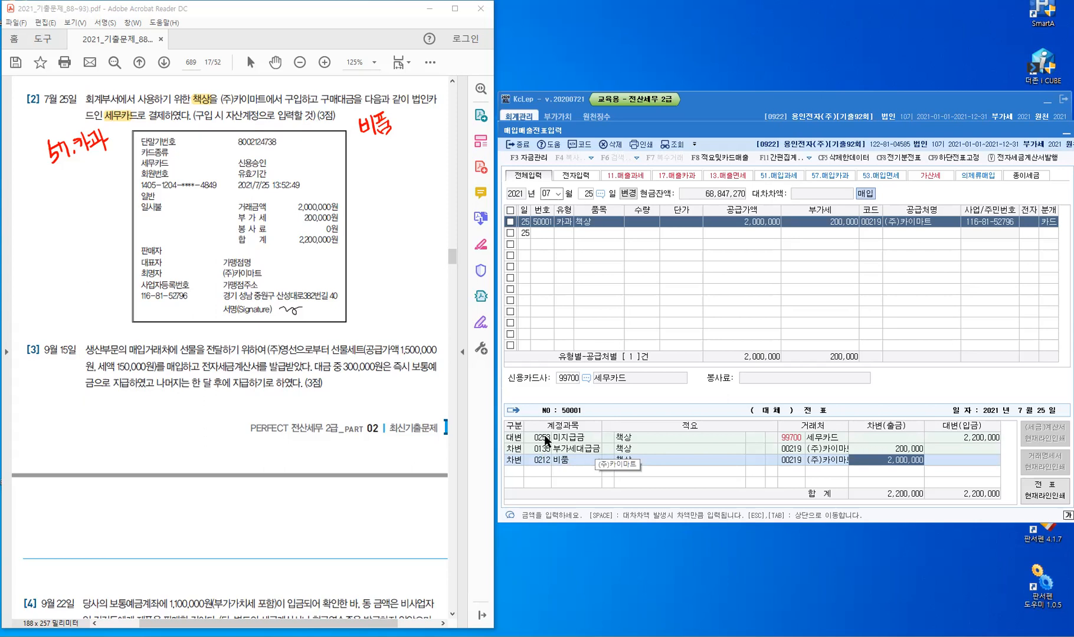
key("Return")
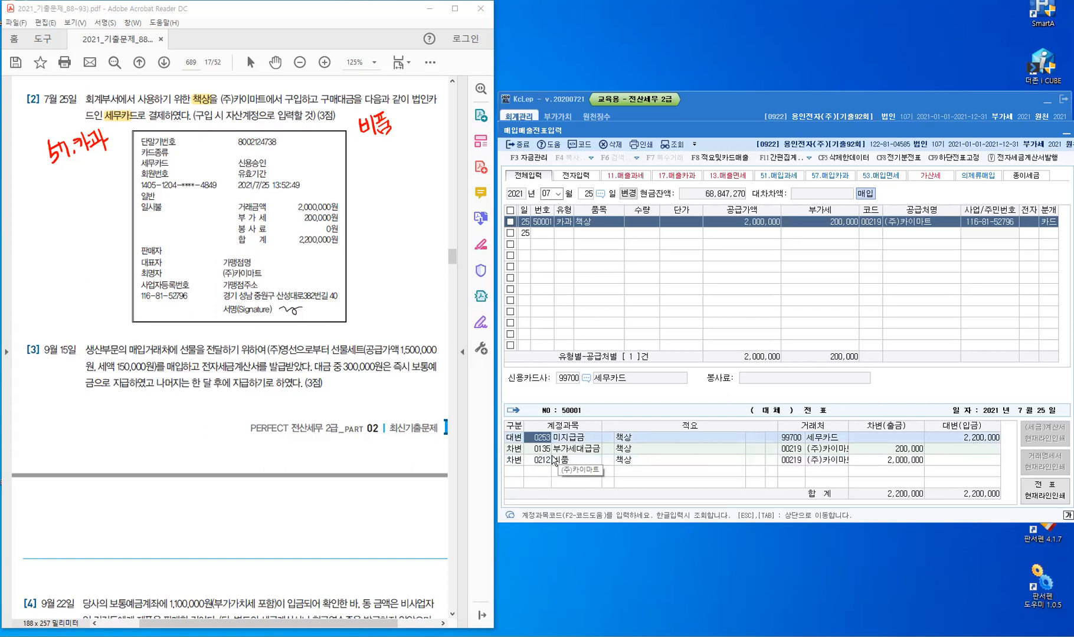
key("Down")
key("Down")
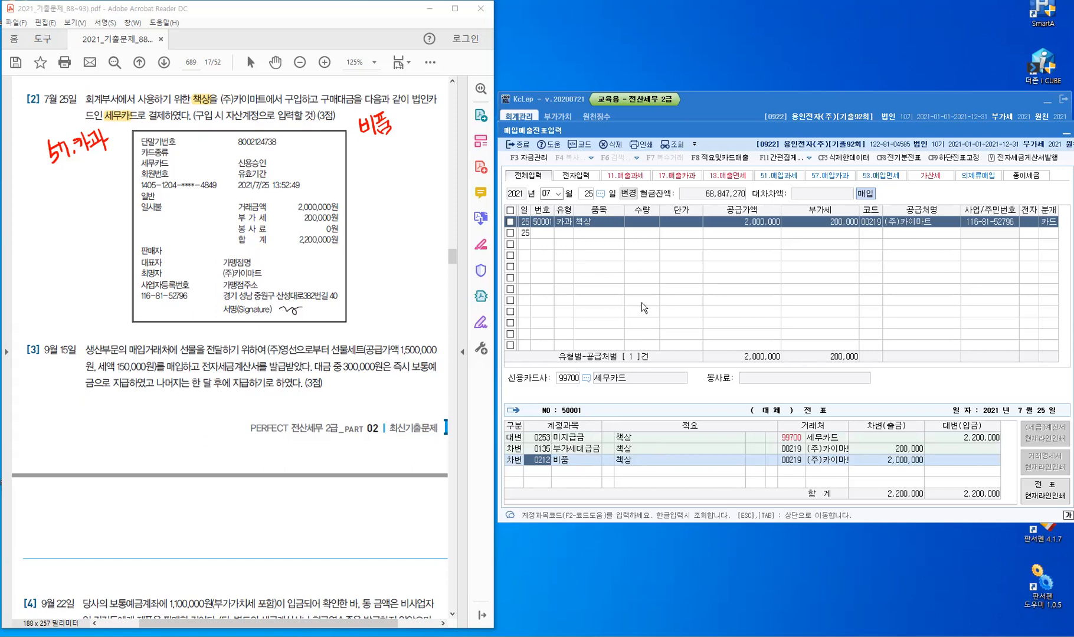
key("Return")
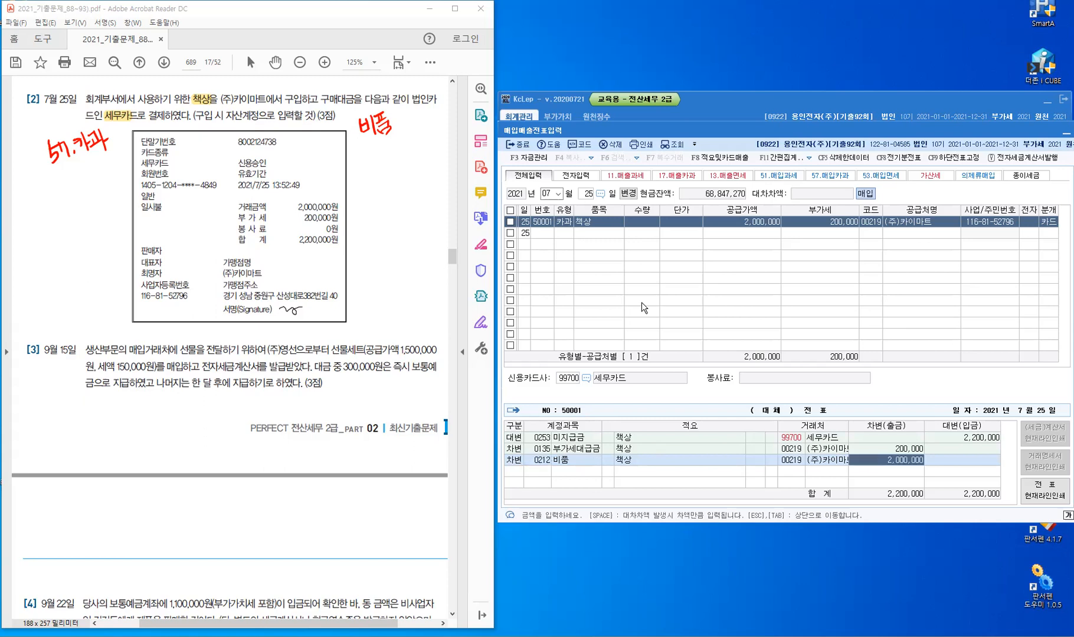
key("Return")
- Set the purchase/sales voucher date to September 15
key("Escape")
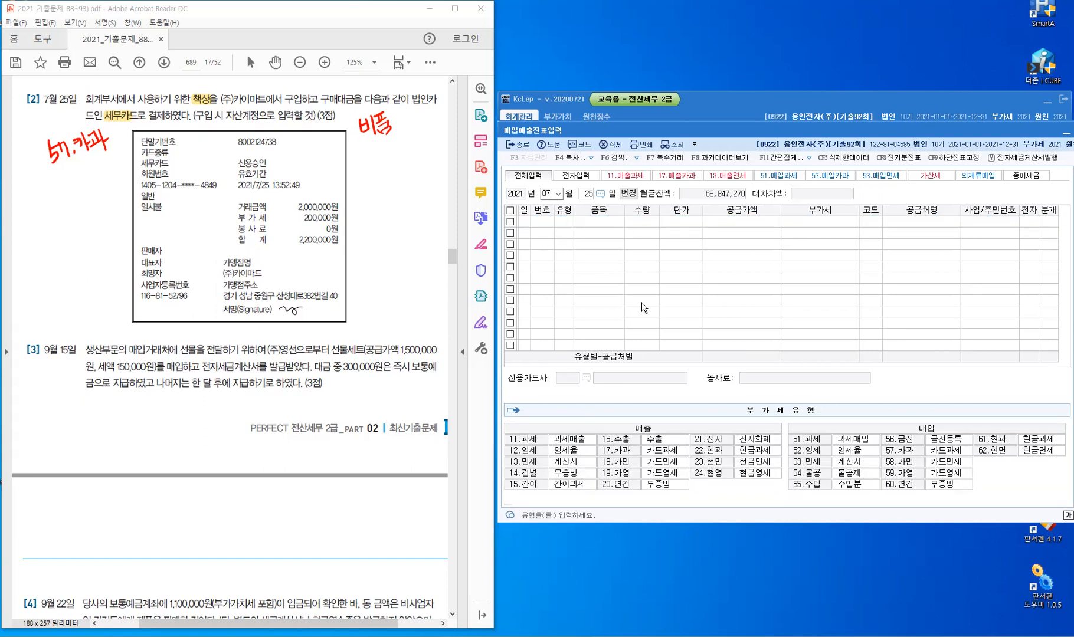
key("Escape")
type("09")
type("15")
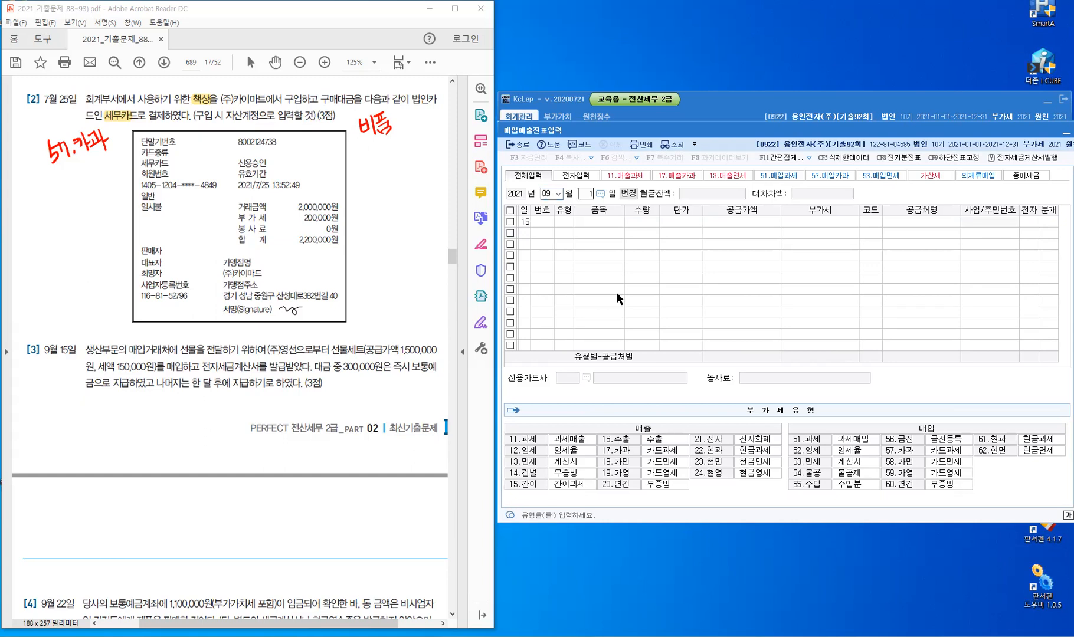
key("Return")
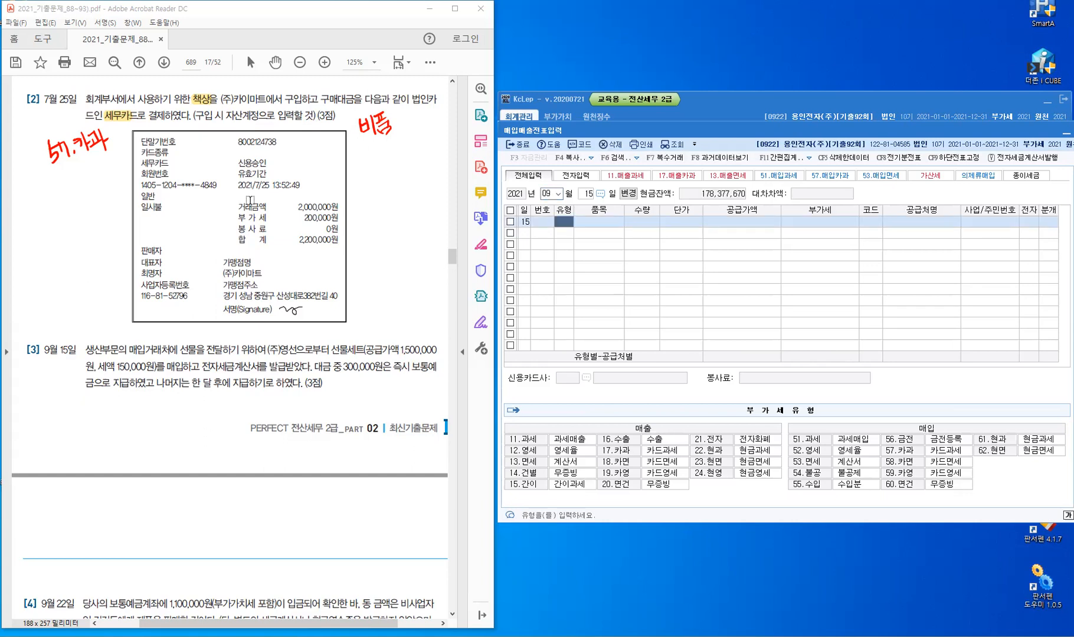
- Clear the red handwritten notes and highlight 생산 and 거래처에 선물 in transaction [3] of the PDF
key("Escape")
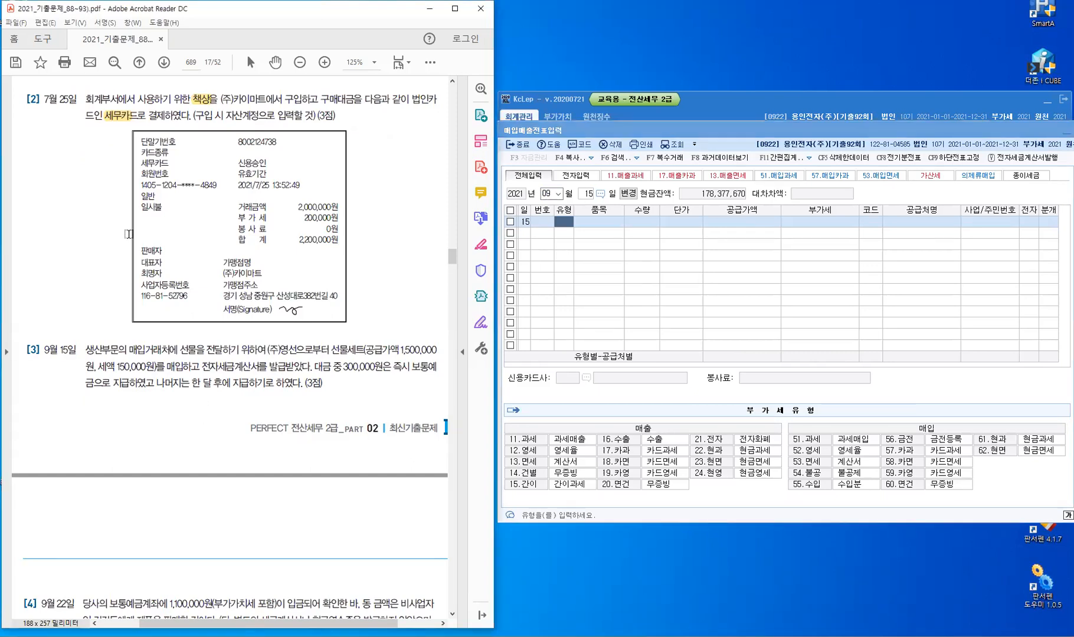
scroll(128, 234, "down", 2)
scroll(238, 238, "down", 1)
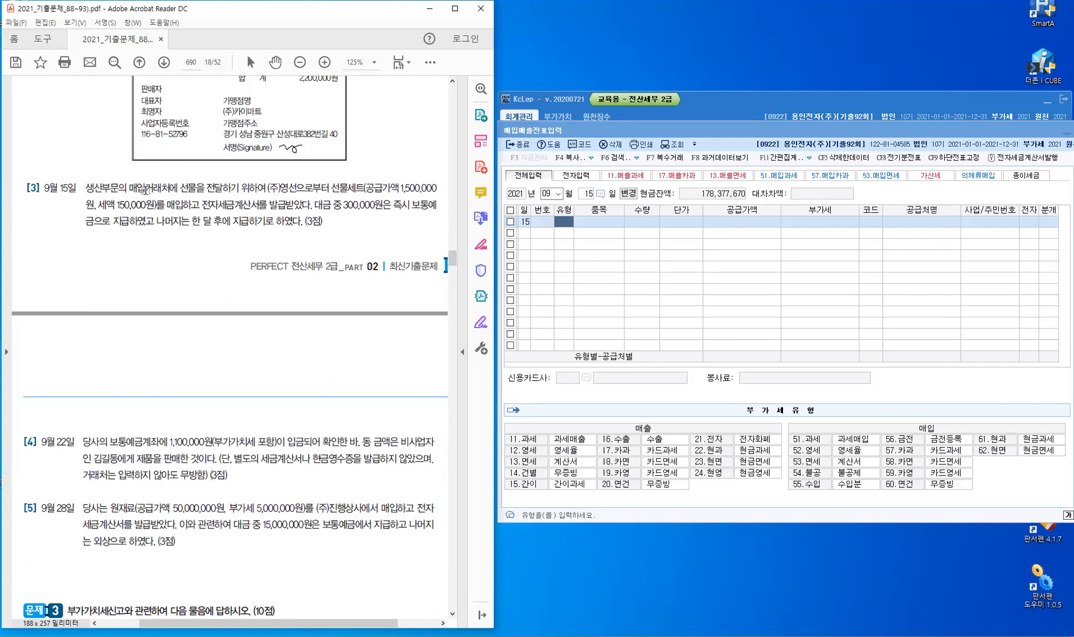
left_click_drag(85, 187, 104, 188)
left_click_drag(145, 188, 189, 188)
- Handwrite the red note 접대비(제) above the highlighted 거래처에 선물 in transaction [3]
left_click_drag(154, 159, 156, 171)
left_click_drag(160, 162, 187, 169)
left_click_drag(190, 151, 204, 168)
left_click_drag(208, 153, 221, 159)
left_click_drag(223, 141, 226, 162)
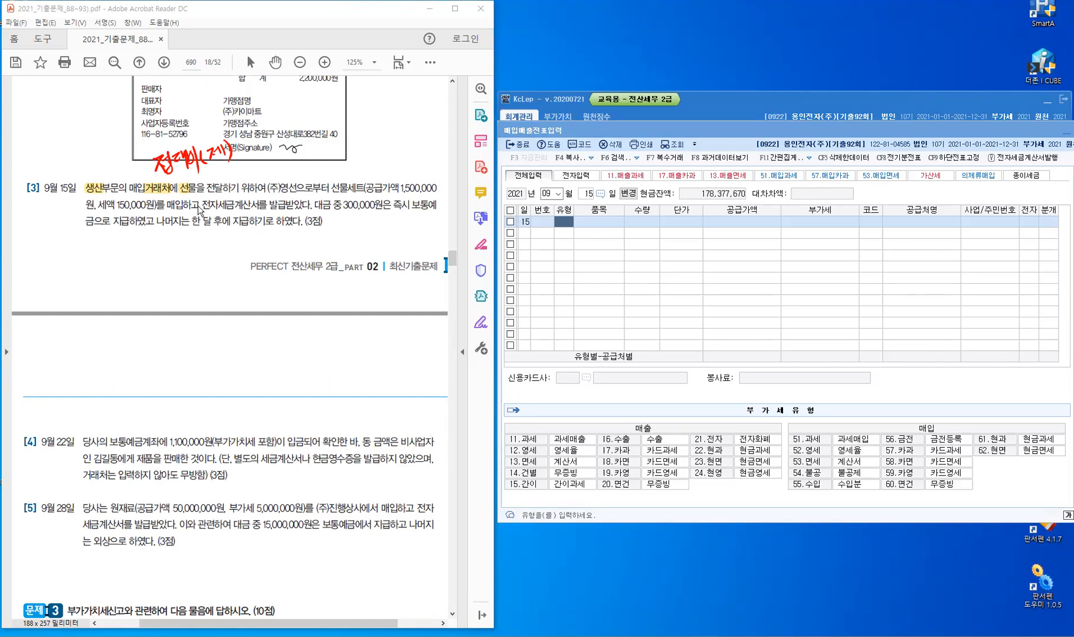
- Put red quotation marks around 전자세금계산서를 발급받았다 and point an arrow at it from the handwritten note 54.불공
left_click_drag(198, 201, 199, 207)
left_click_drag(204, 201, 203, 207)
mouse_move(312, 199)
left_mouse_down()
mouse_move(314, 208)
mouse_move(363, 132)
left_mouse_up()
left_click_drag(289, 188, 299, 191)
left_click_drag(366, 132, 367, 146)
left_click_drag(382, 126, 380, 140)
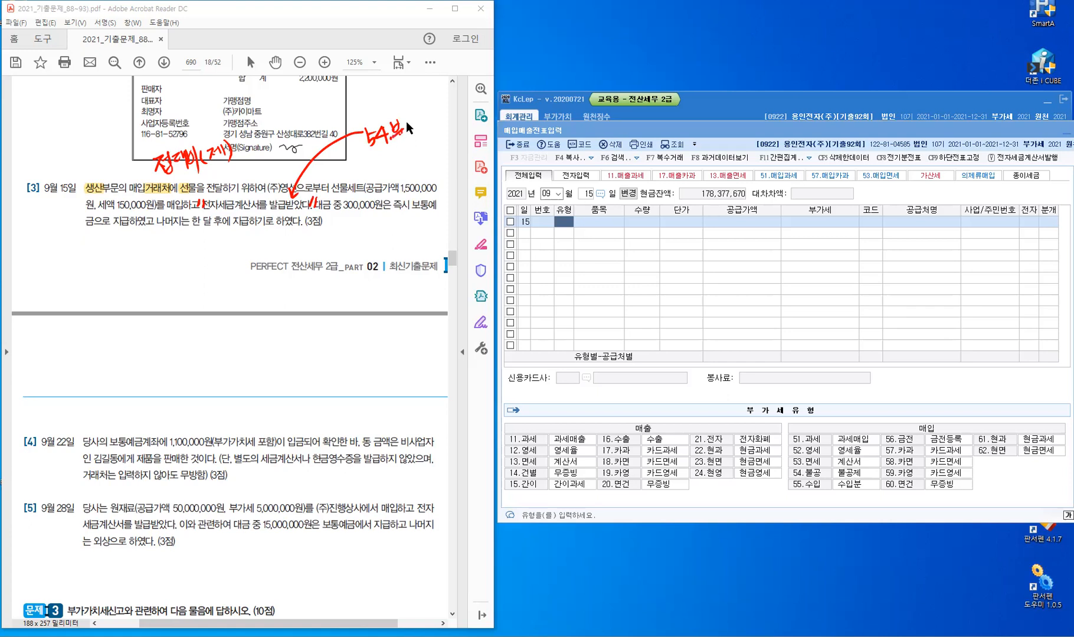
left_click_drag(406, 134, 411, 137)
- Check-mark the 1,500,000 supply value in transaction [3] and handwrite 미지급금 with an arrow below 한 달 후에
left_click_drag(424, 190, 432, 188)
left_click_drag(209, 227, 221, 234)
left_click_drag(230, 237, 239, 248)
mouse_move(244, 236)
left_mouse_down()
mouse_move(244, 248)
mouse_move(273, 241)
left_mouse_up()
left_click_drag(264, 244, 284, 237)
left_click_drag(275, 242, 288, 241)
left_click_drag(278, 244, 280, 252)
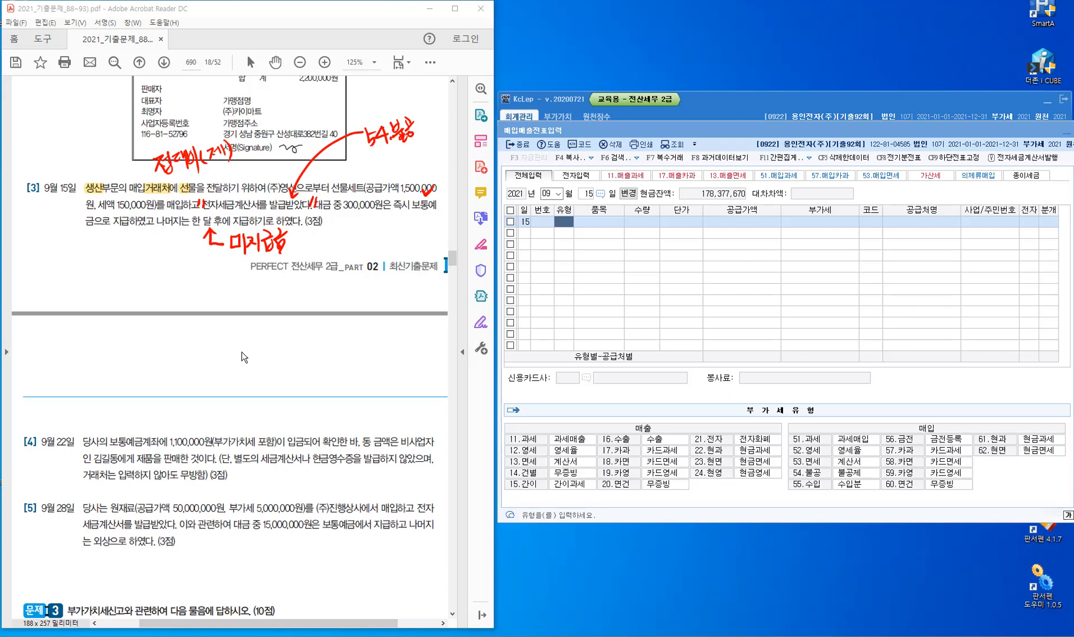
- Set the September 15 entry's type to 54 불공
left_click(563, 217)
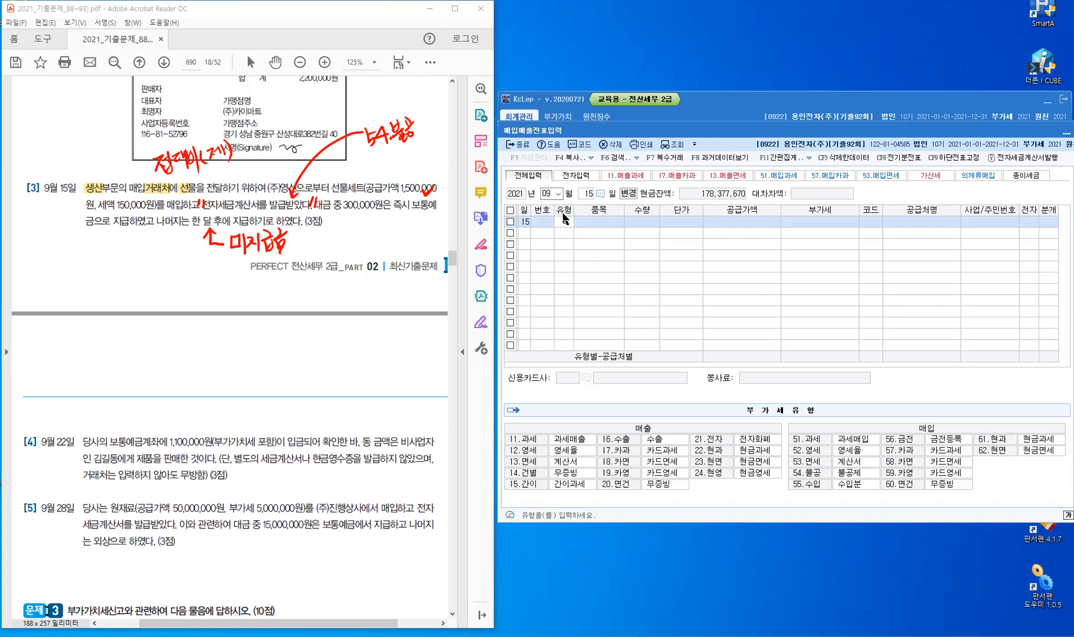
type("54")
key("Return")
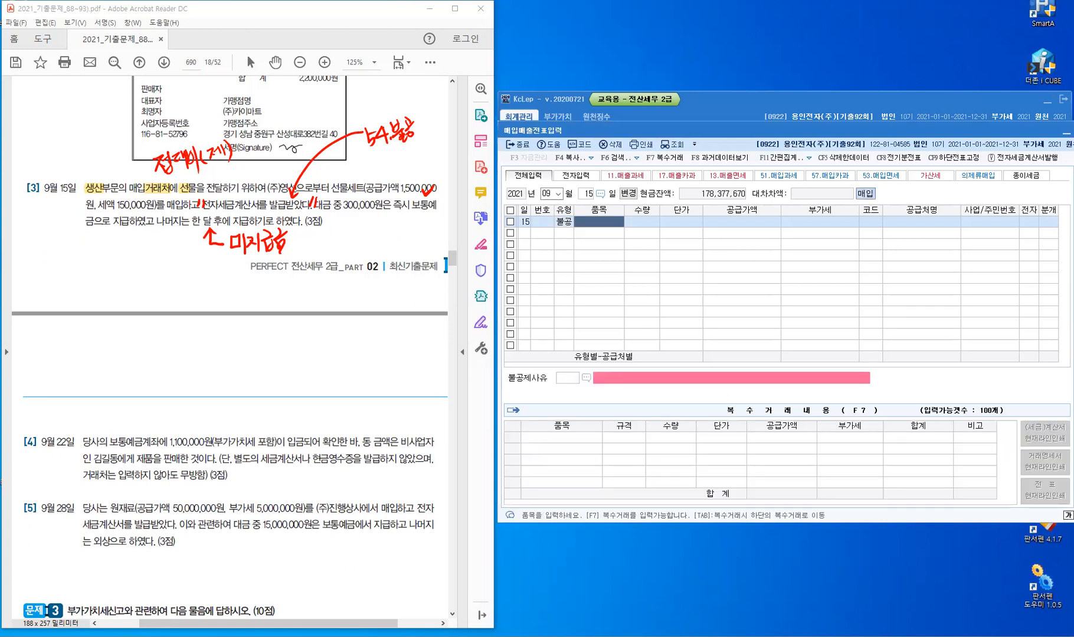
- Enter 선물세트 as the September 15 entry's item with a supply value of 1,500,000
type("서ㄴ물ㅅㅔ트")
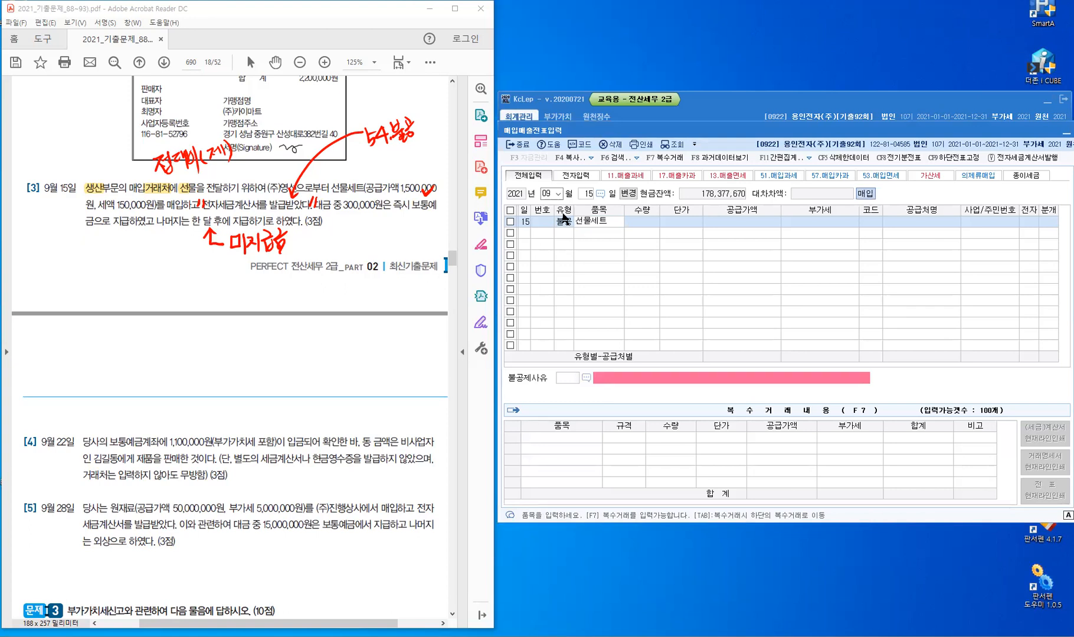
key("Return")
key("Return")
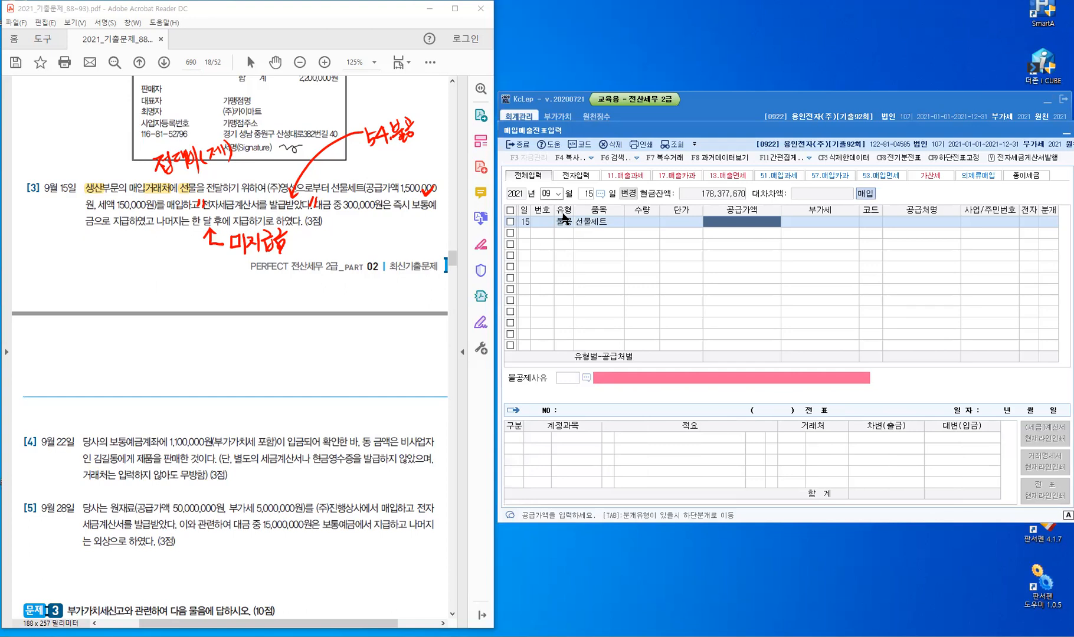
type("1,500,000")
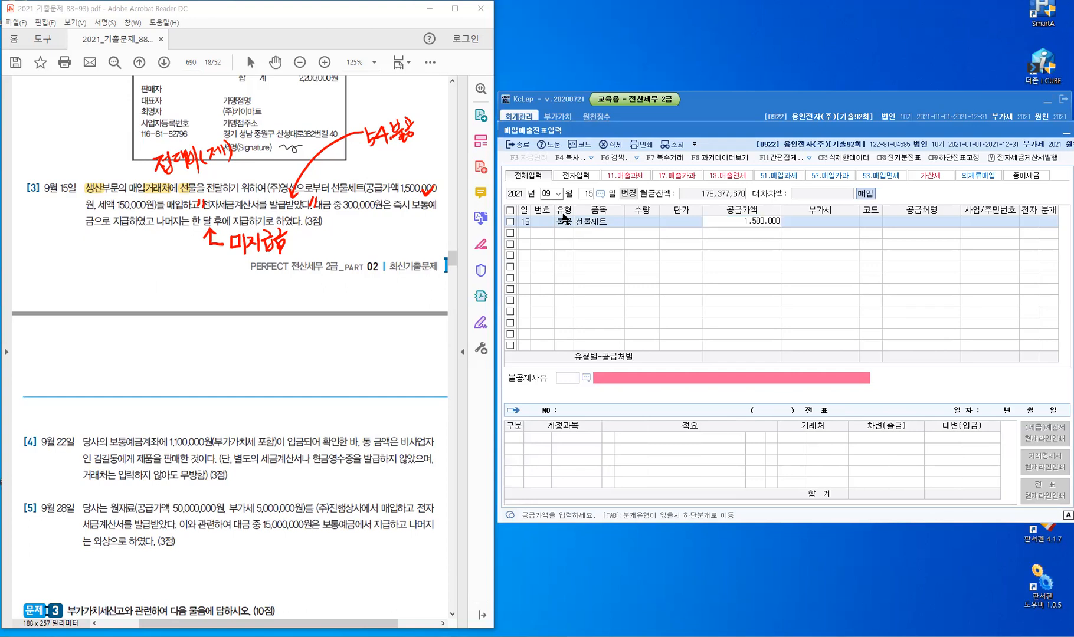
key("Return")
key("Return")
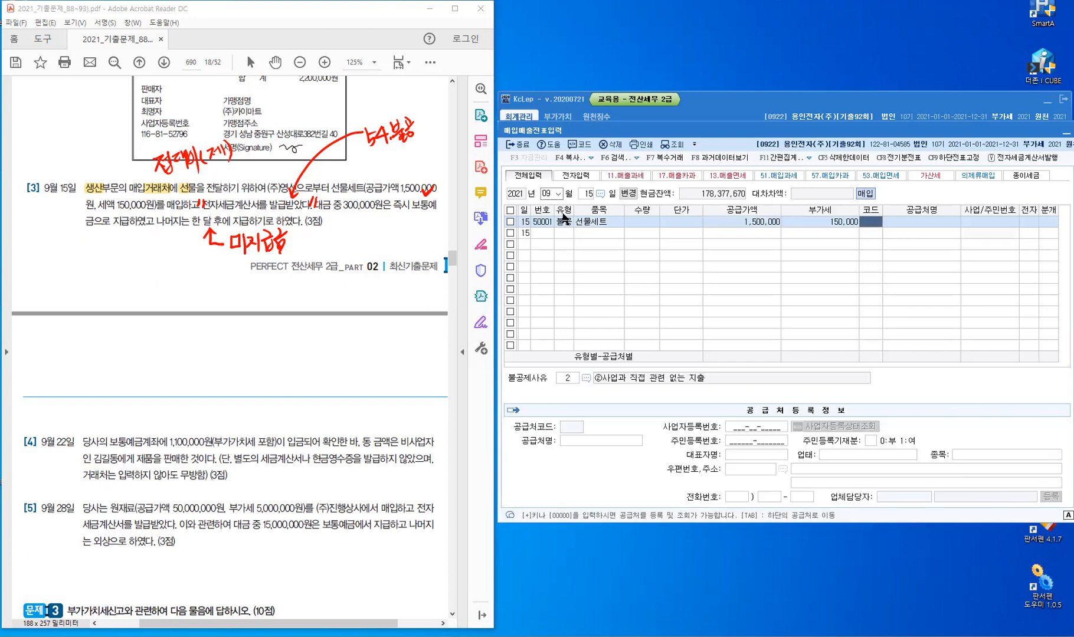
- Assign (주)영선 as the supplier of the September 15 entry and mark it as an electronic tax invoice
type("영")
type("신")
key("Return")
key("Return")
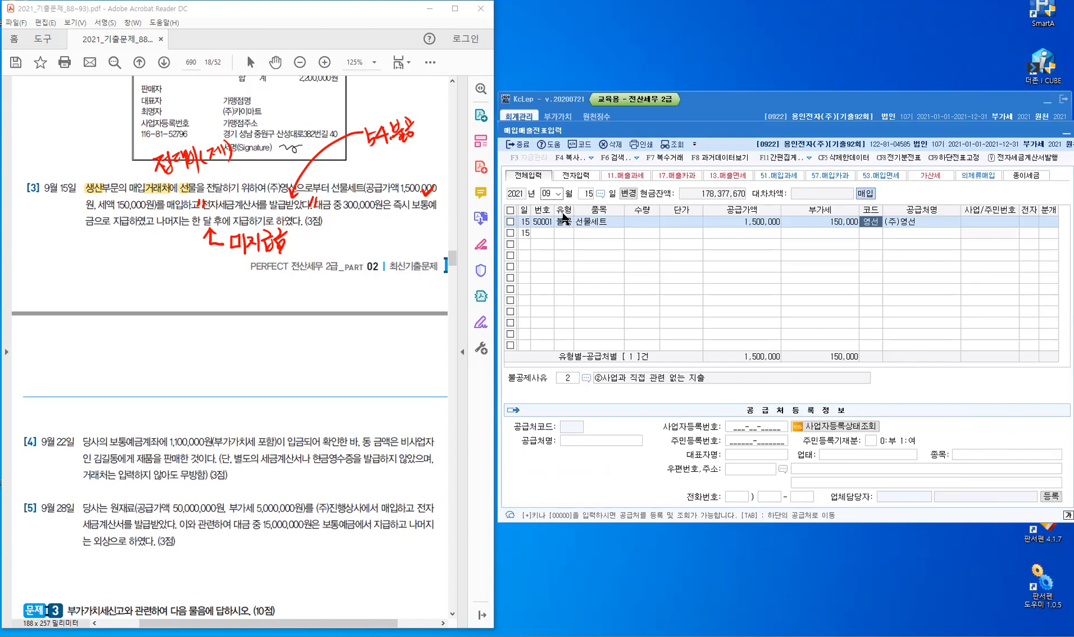
key("Return")
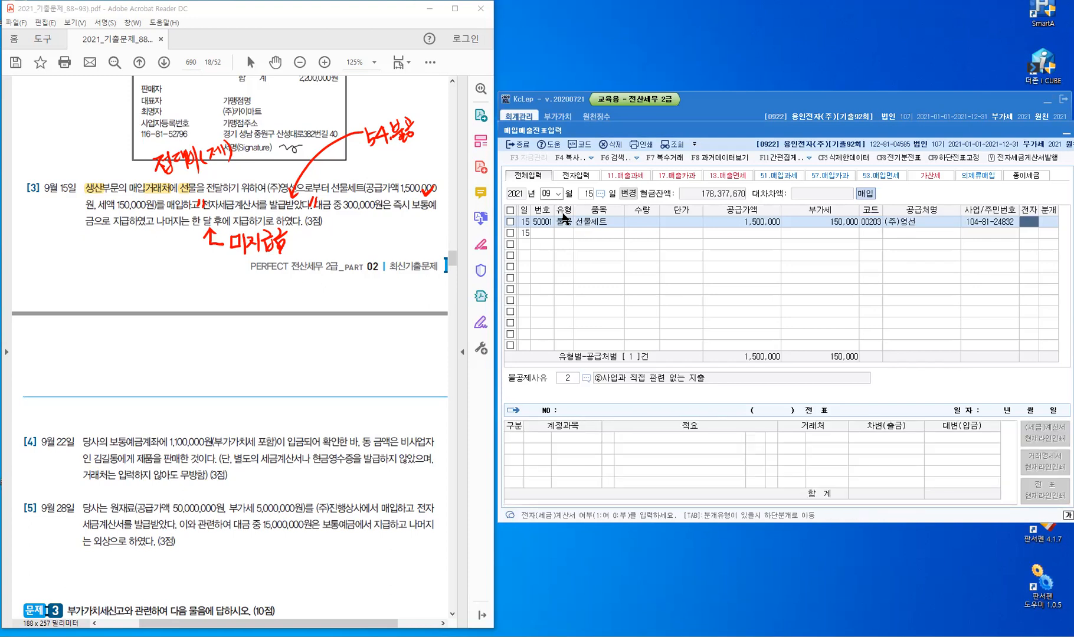
type("1")
key("Return")
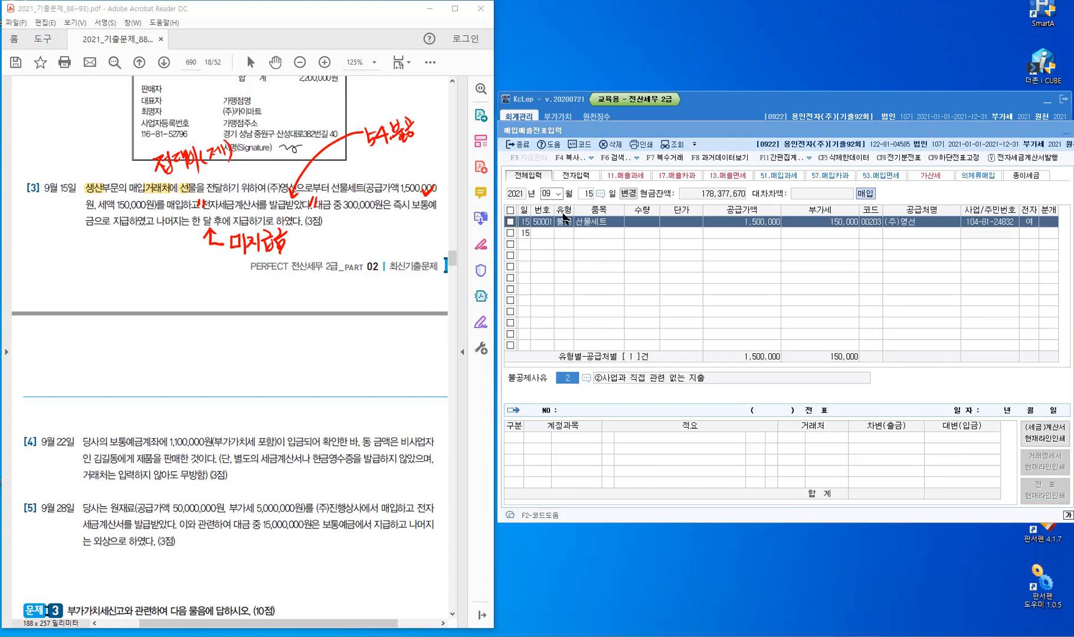
- Set the non-deductible reason (불공제사유) to 4, ④접대비 및 이와 유사한 비용 관련
key("F2")
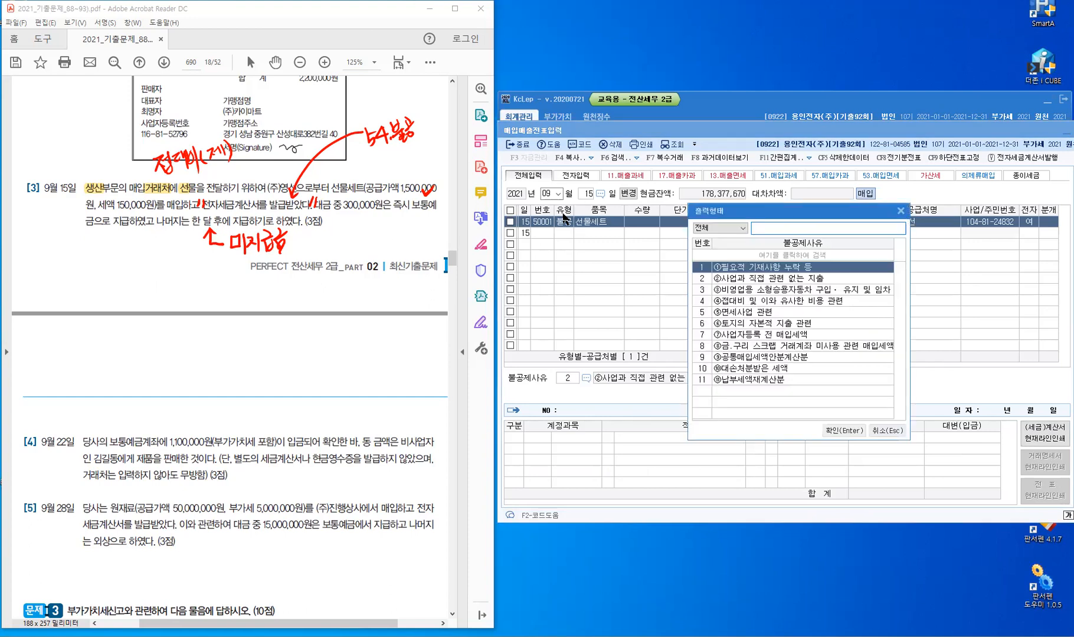
key("Down")
key("Down")
key("Down")
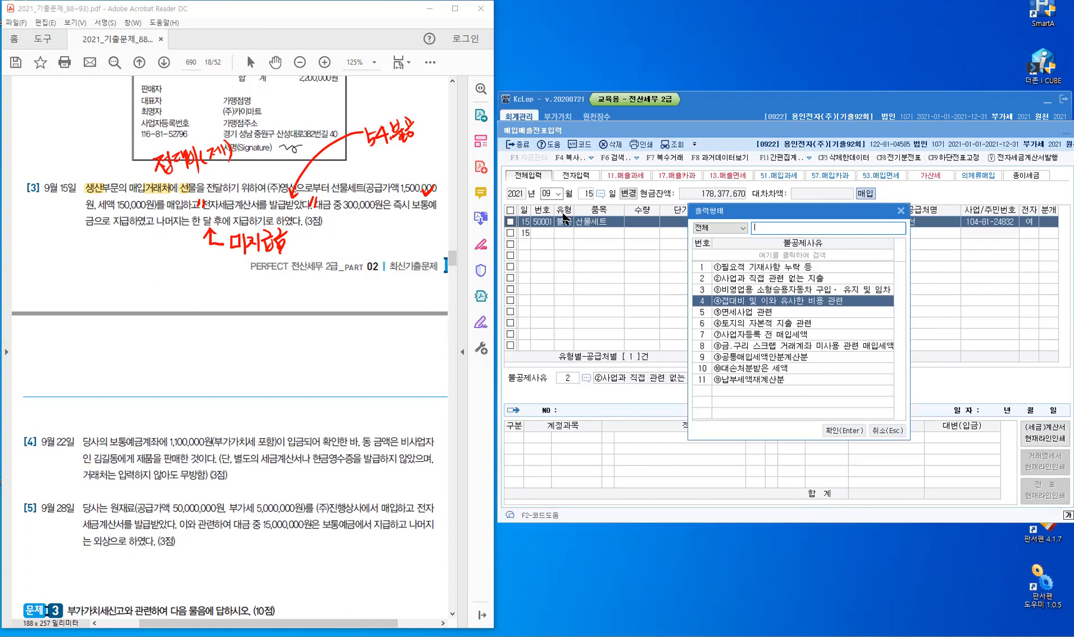
key("Escape")
type("4")
key("Return")
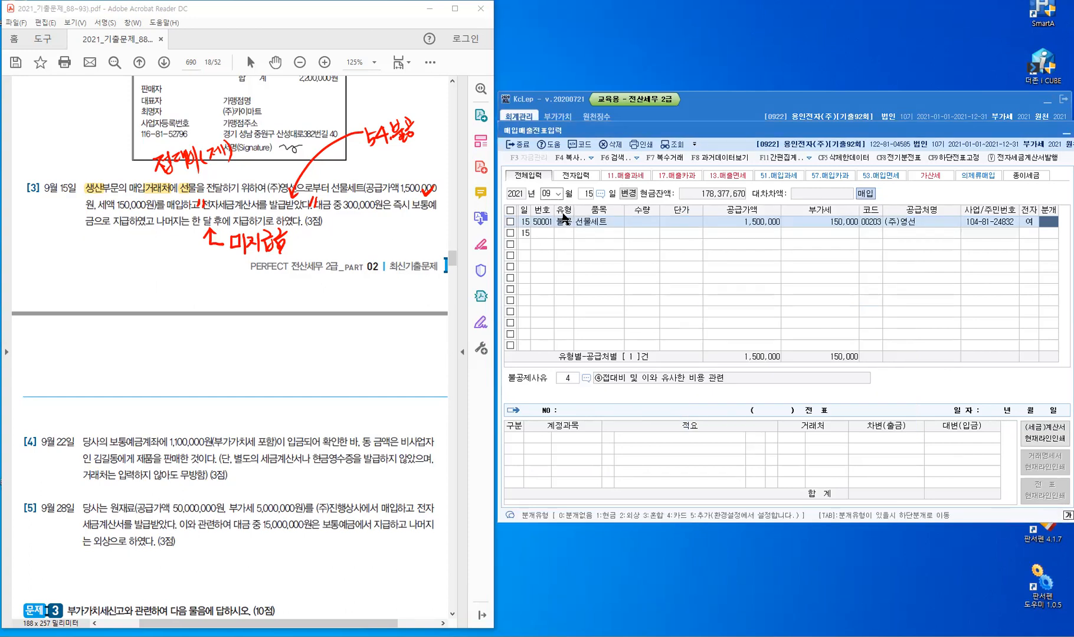
- Set the journal type to 3 혼합 and change the debit account to 0513 접대비
type("3")
key("Return")
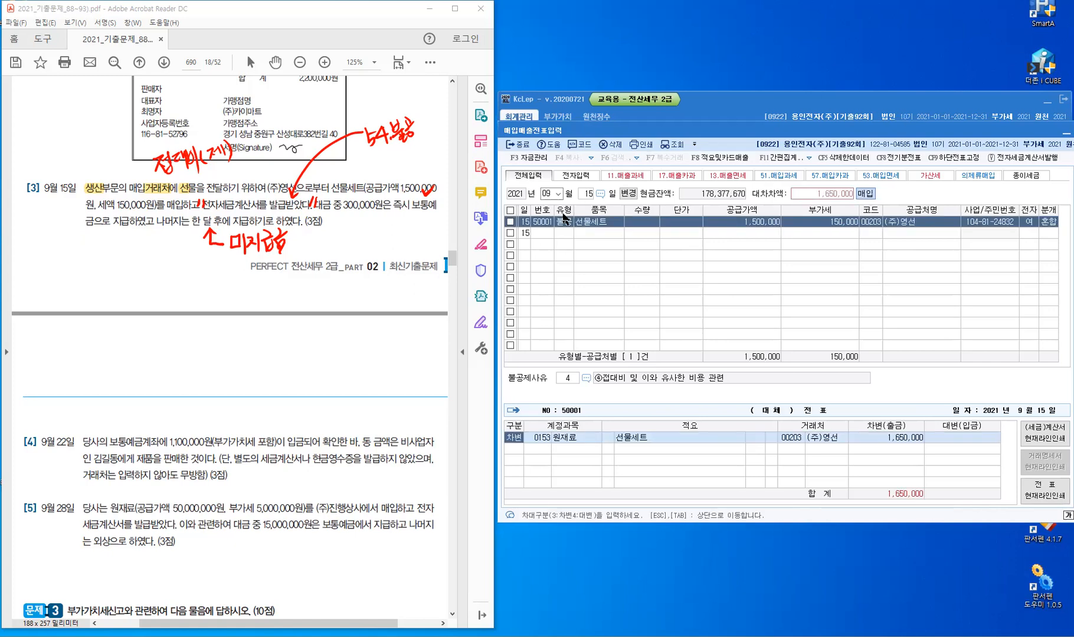
key("Return")
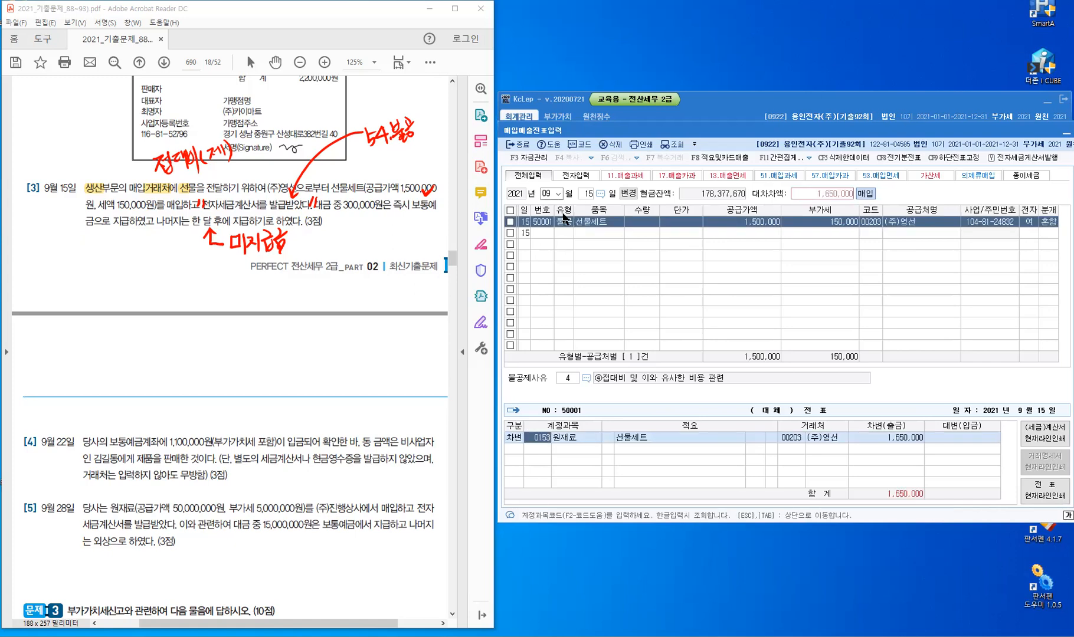
type("0513")
key("Return")
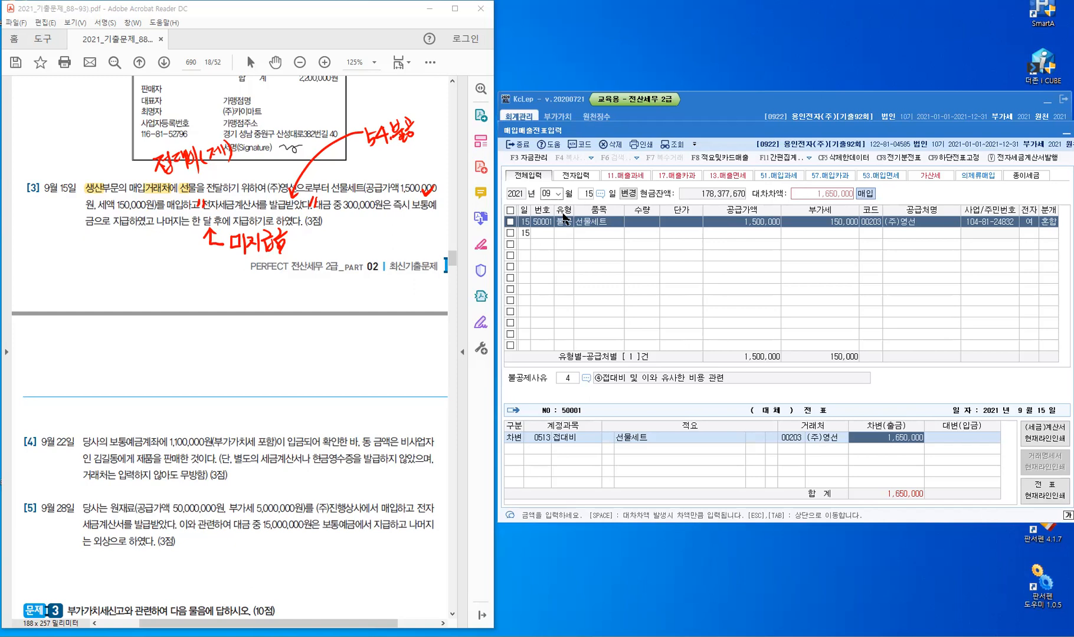
key("Return")
- Add a credit line to 0103 보통예금 for 300,000
type("4")
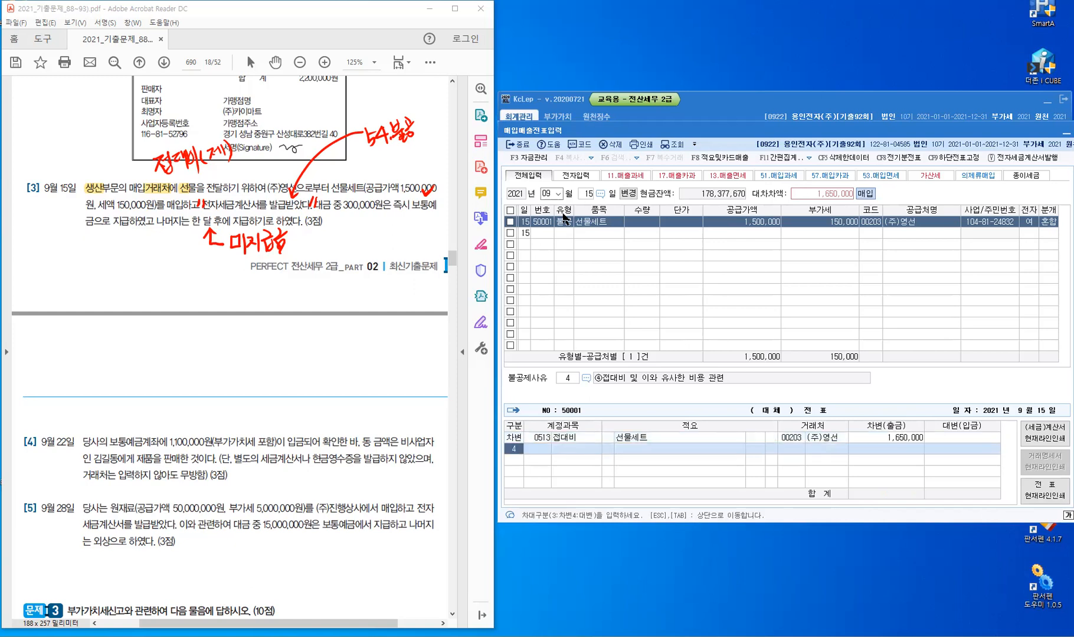
key("Return")
type("103")
key("Return")
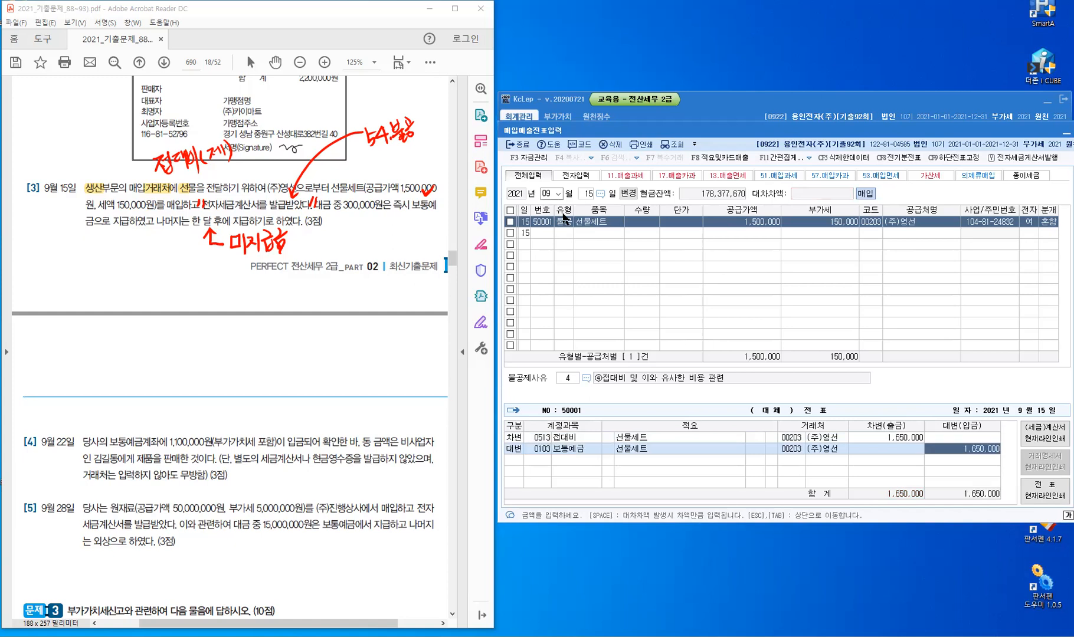
type("300,000")
key("Return")
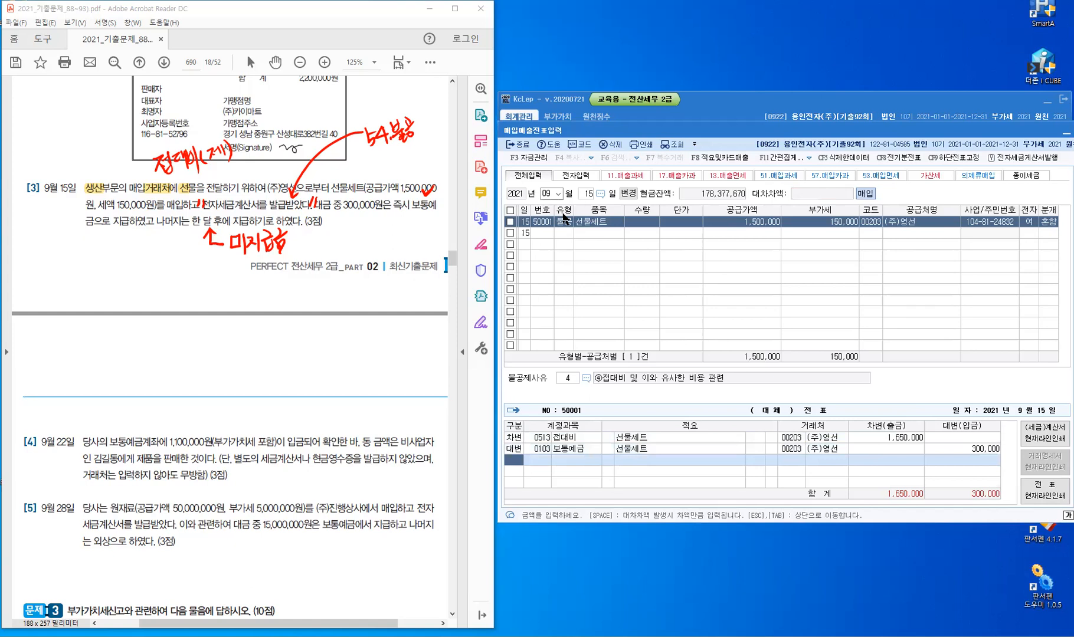
- Add a credit line to 0253 미지급금 for the remaining 1,350,000 and complete the September 15 voucher
type("4")
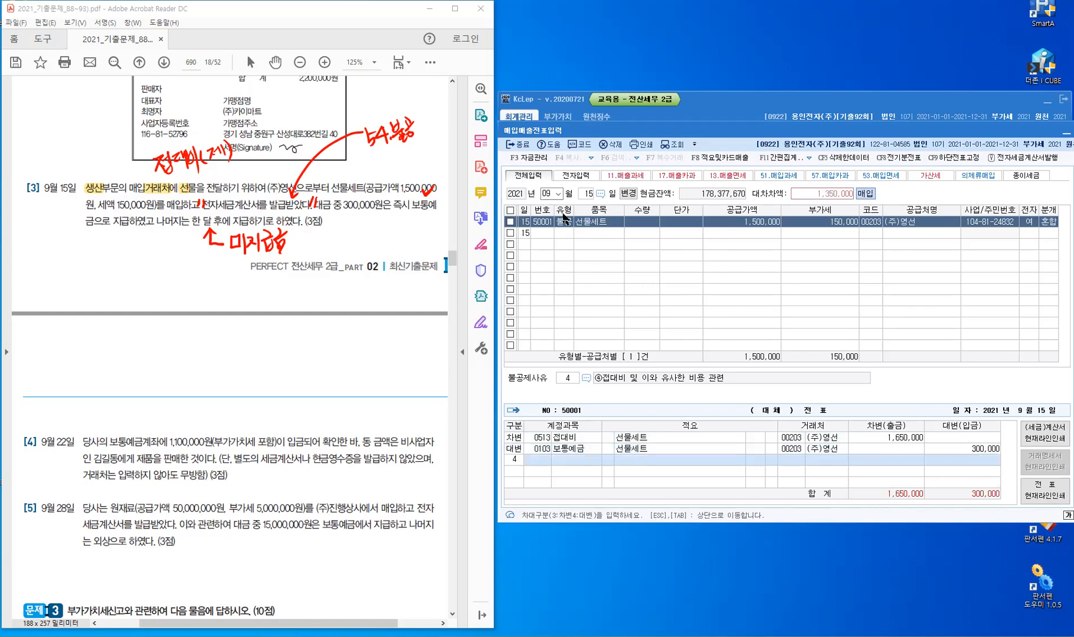
key("Return")
type("25")
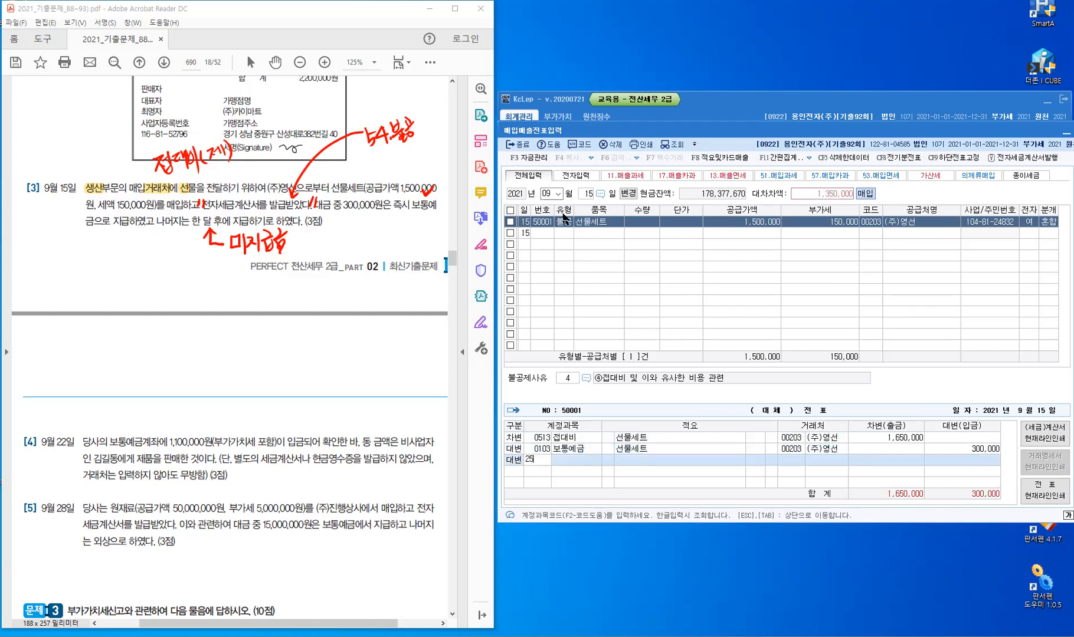
type("3")
key("Return")
key("Return")
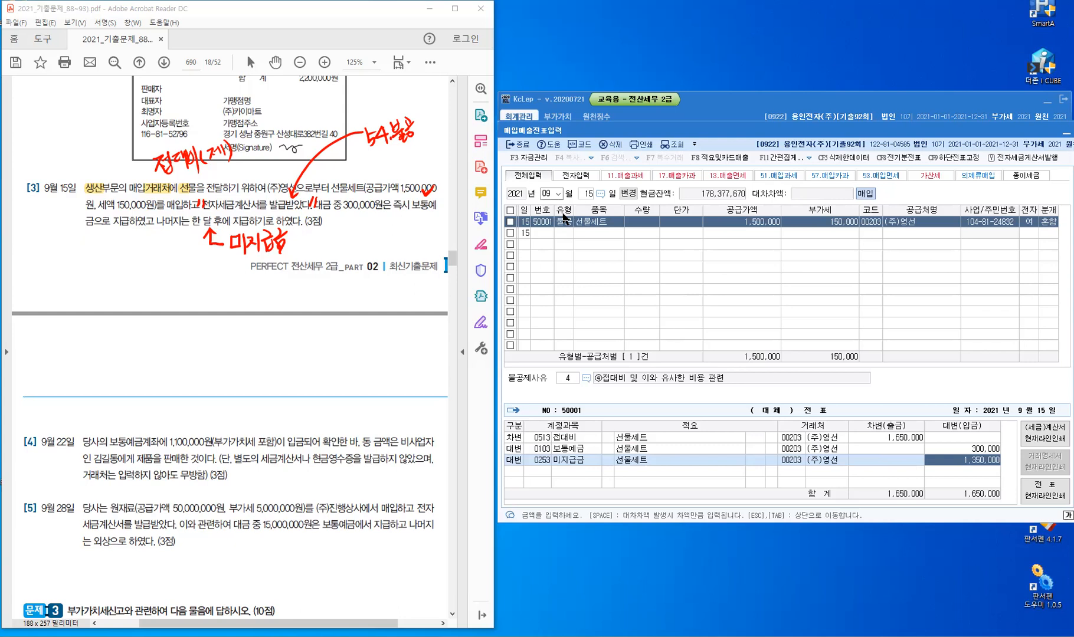
key("Return")
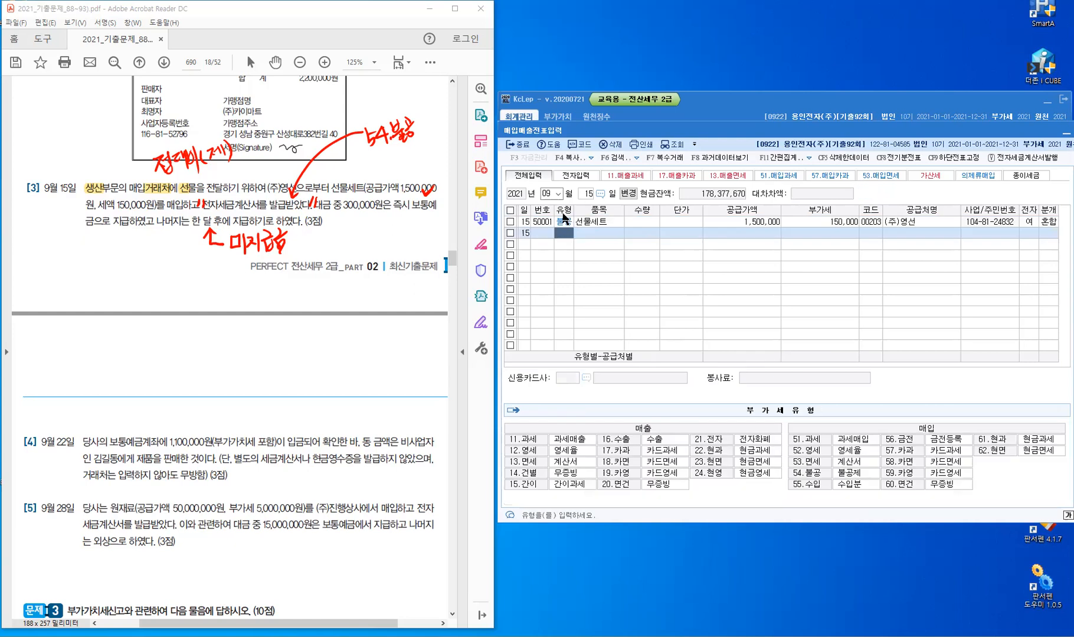
- Clear the red handwritten notes on transaction [3] and set the voucher entry date to September 22
left_click(631, 222)
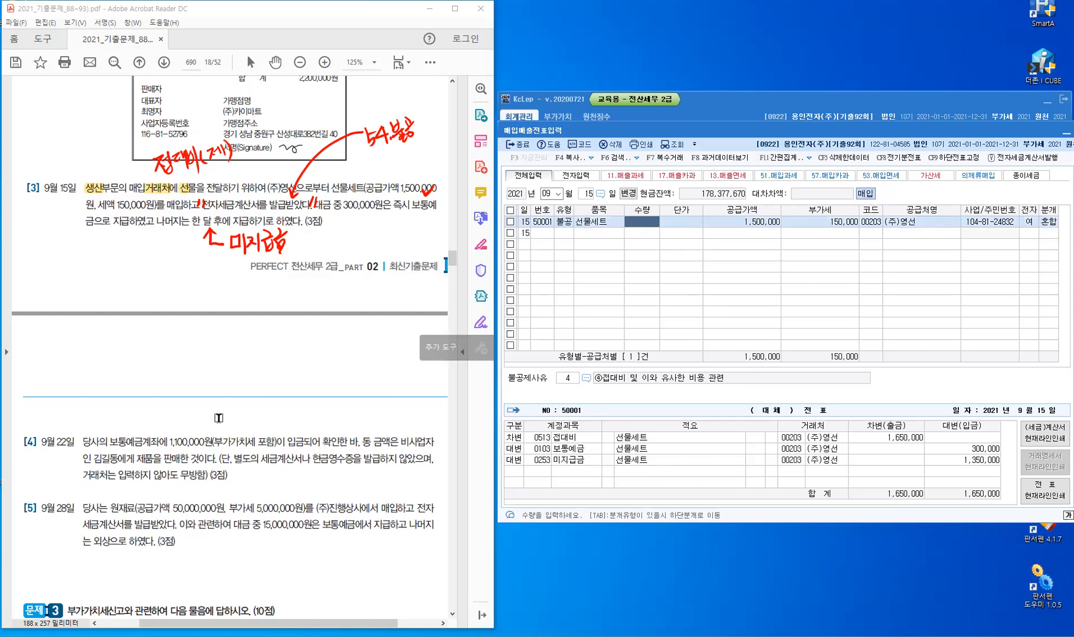
key("Escape")
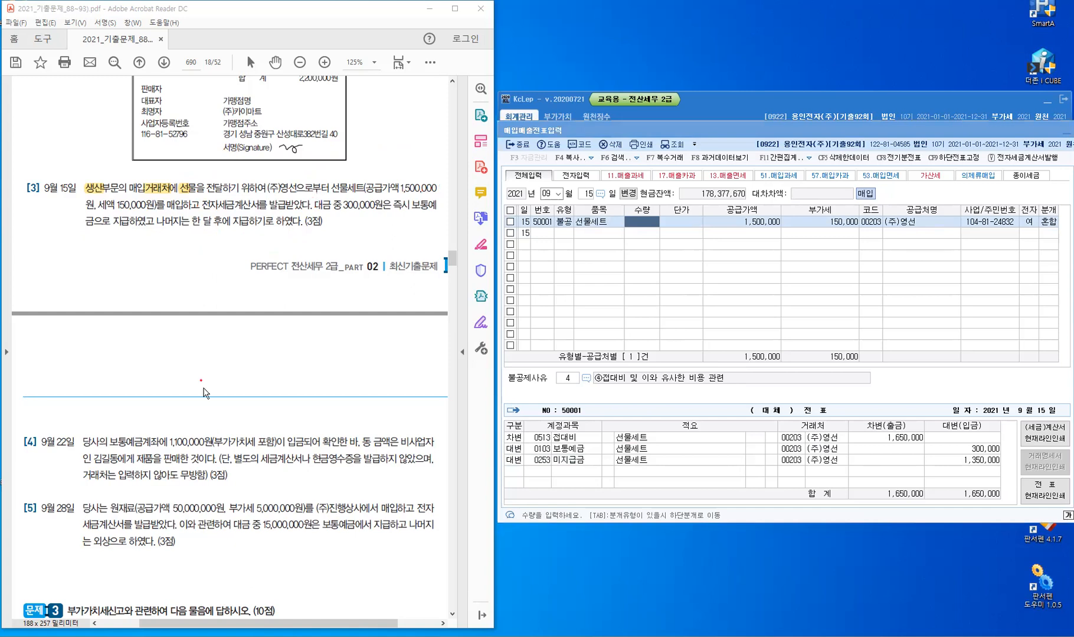
scroll(203, 386, "down", 3)
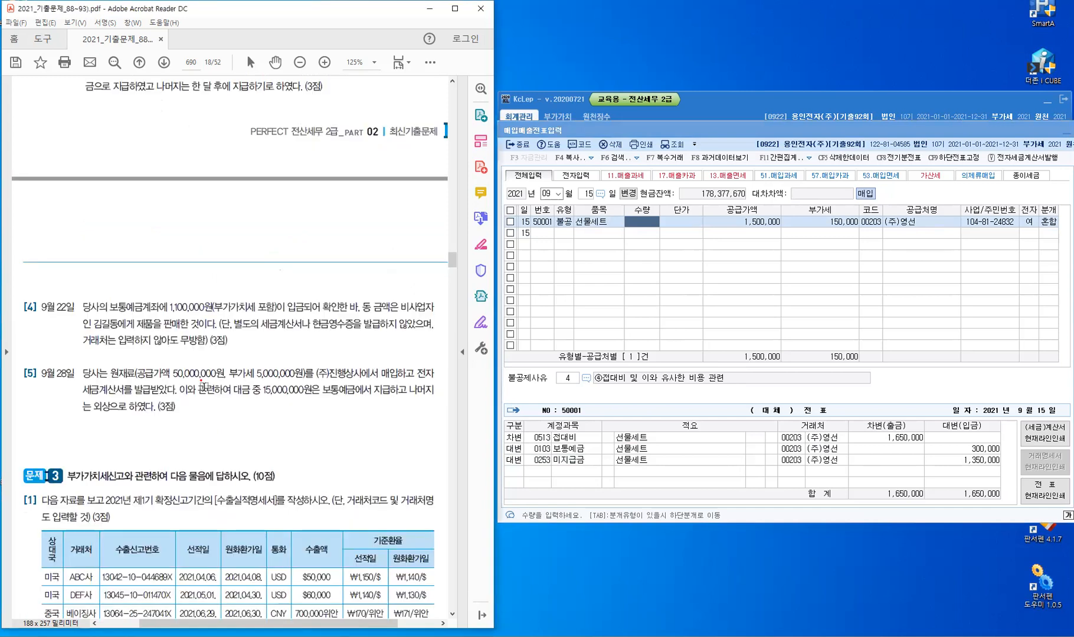
scroll(202, 387, "down", 1)
scroll(488, 335, "down", 1)
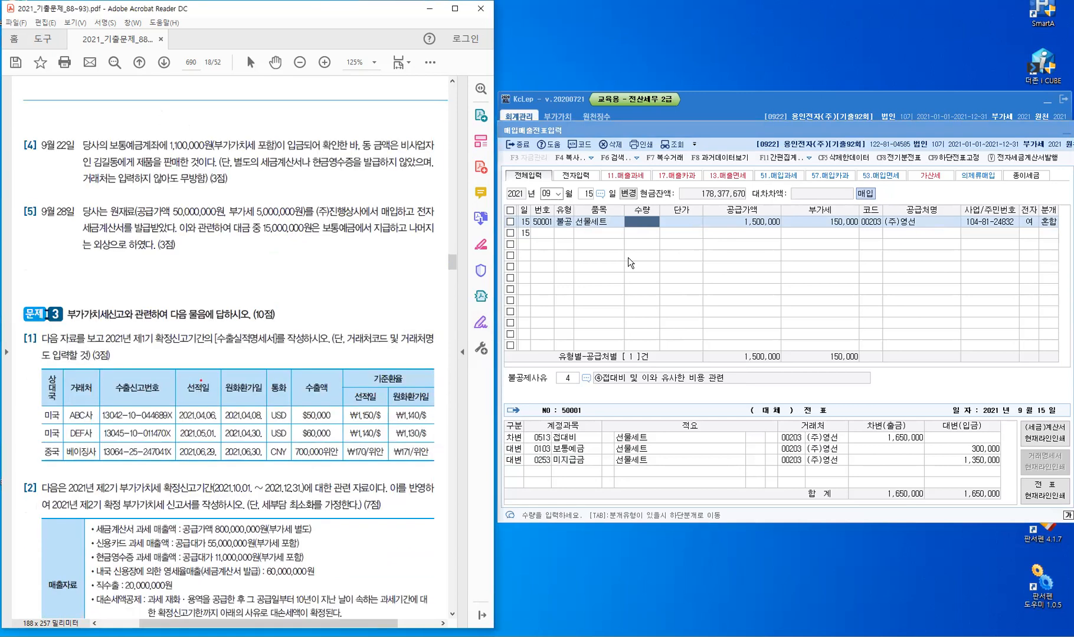
left_click(629, 259)
key("Escape")
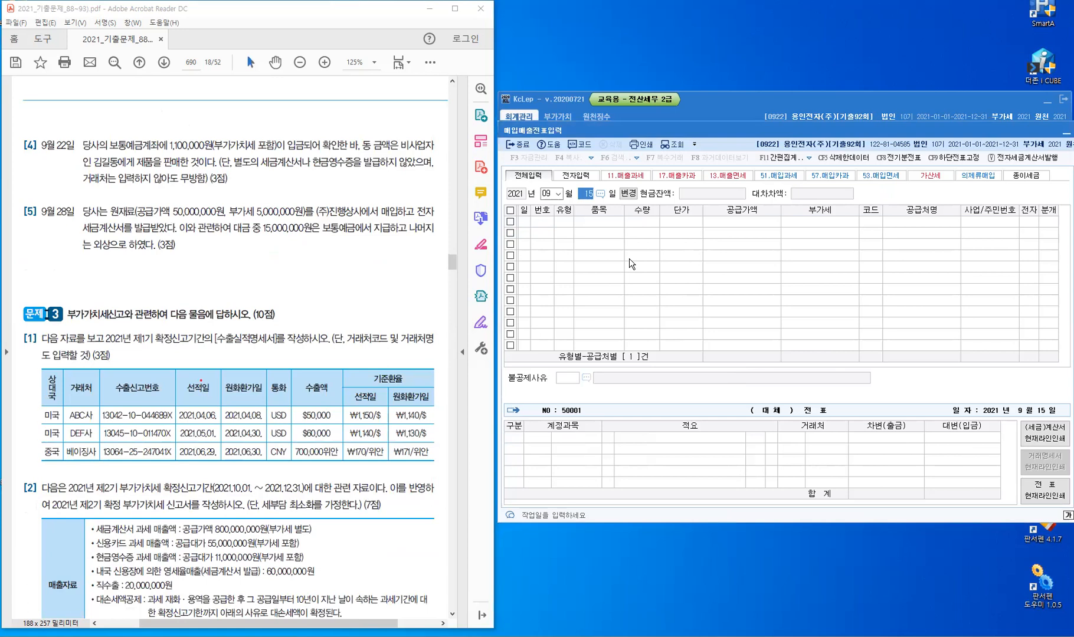
type("22")
key("Return")
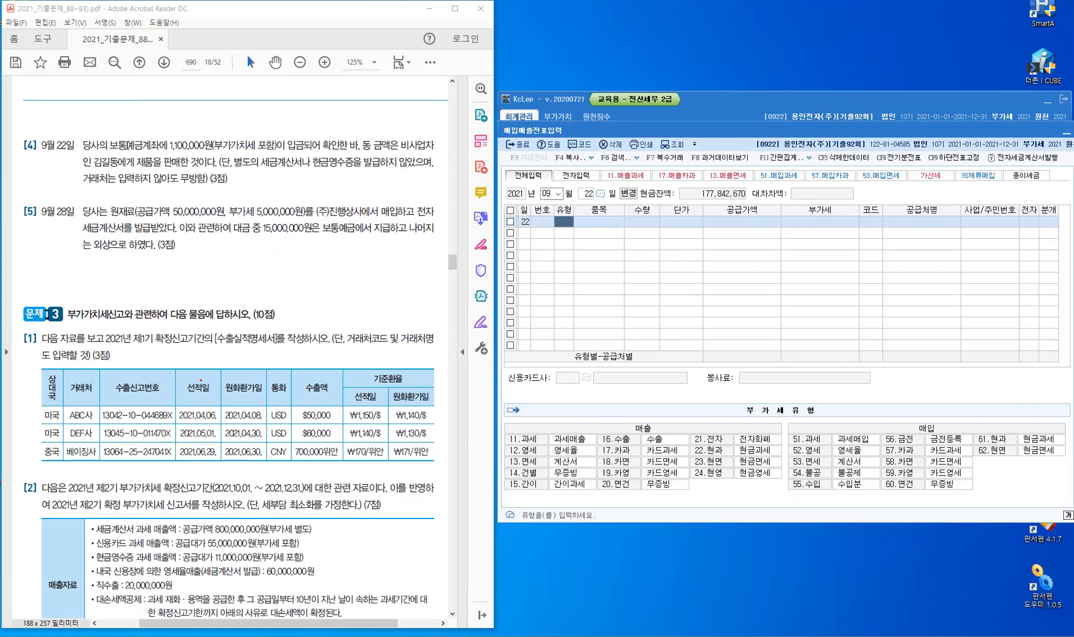
- Highlight 통예금, 포함, the buyer's name and 제품 in transaction [4], and handwrite the red note 14.건별 above it
left_click_drag(107, 146, 169, 145)
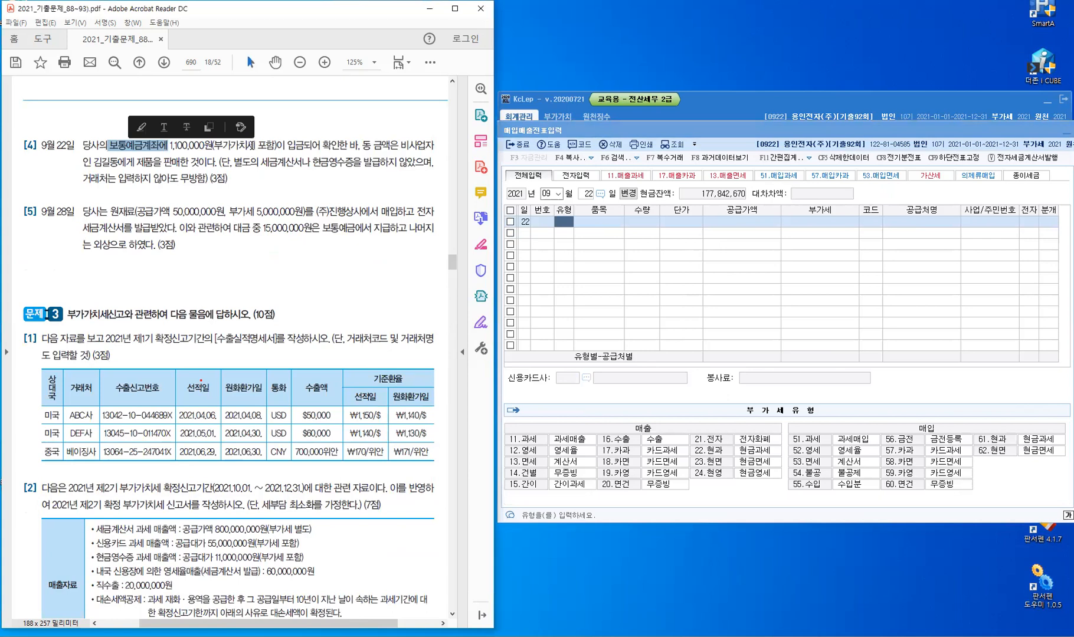
double_click(267, 145)
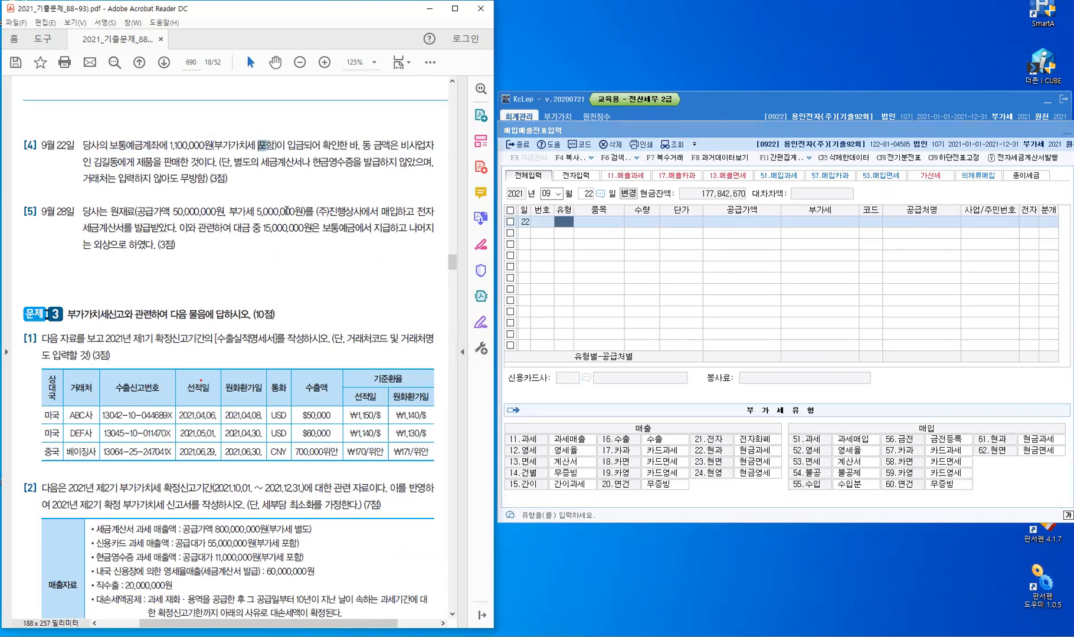
left_click(286, 129)
left_click_drag(118, 145, 142, 145)
left_click(431, 61)
left_click(231, 185)
left_click_drag(94, 162, 119, 162)
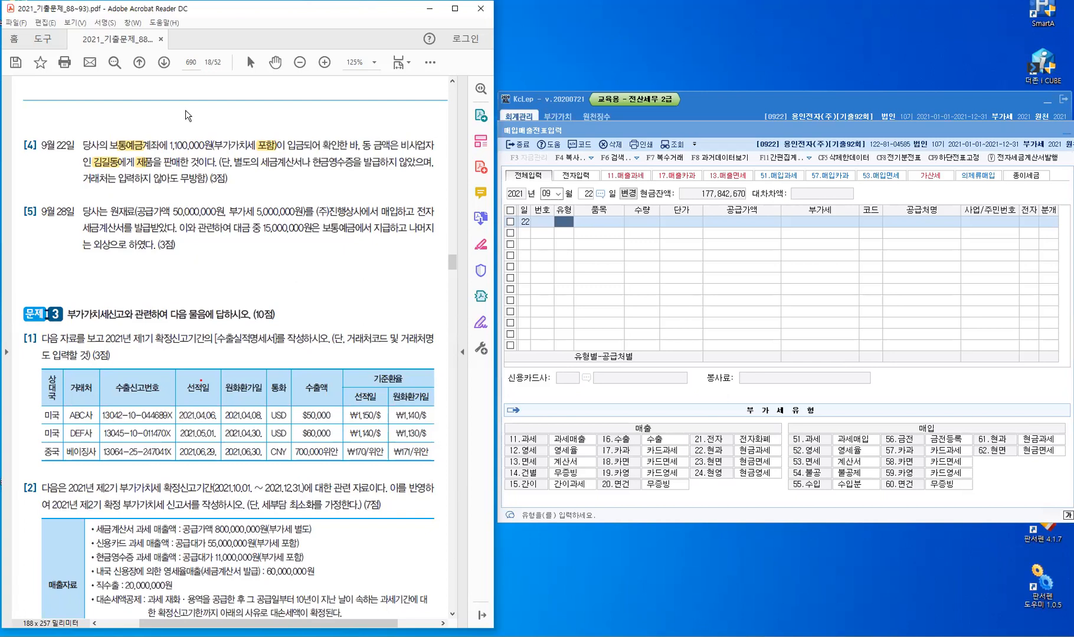
mouse_move(183, 115)
left_mouse_down()
mouse_move(184, 128)
mouse_move(228, 123)
left_mouse_up()
left_click_drag(221, 124, 230, 131)
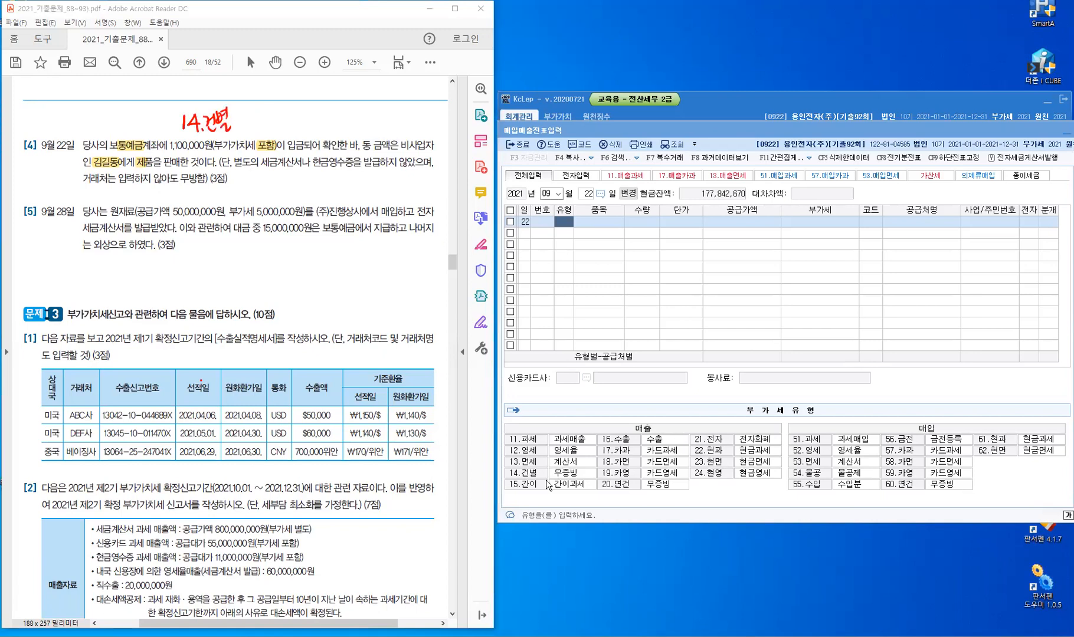
- Draw wavy red underlines beneath the sales types 14.건별 and 20.면건 and put a check mark beside each
left_click_drag(508, 486, 582, 485)
left_click_drag(599, 488, 679, 497)
left_click_drag(679, 484, 691, 481)
left_click_drag(585, 469, 602, 462)
- Handwrite 과세 below type 14.건별 and 면세 below type 20.면건, each with an arrow pointing up at its type
left_click_drag(542, 504, 549, 510)
left_click_drag(540, 513, 556, 510)
left_click_drag(563, 501, 563, 511)
left_click_drag(567, 500, 567, 513)
left_click_drag(633, 515, 629, 491)
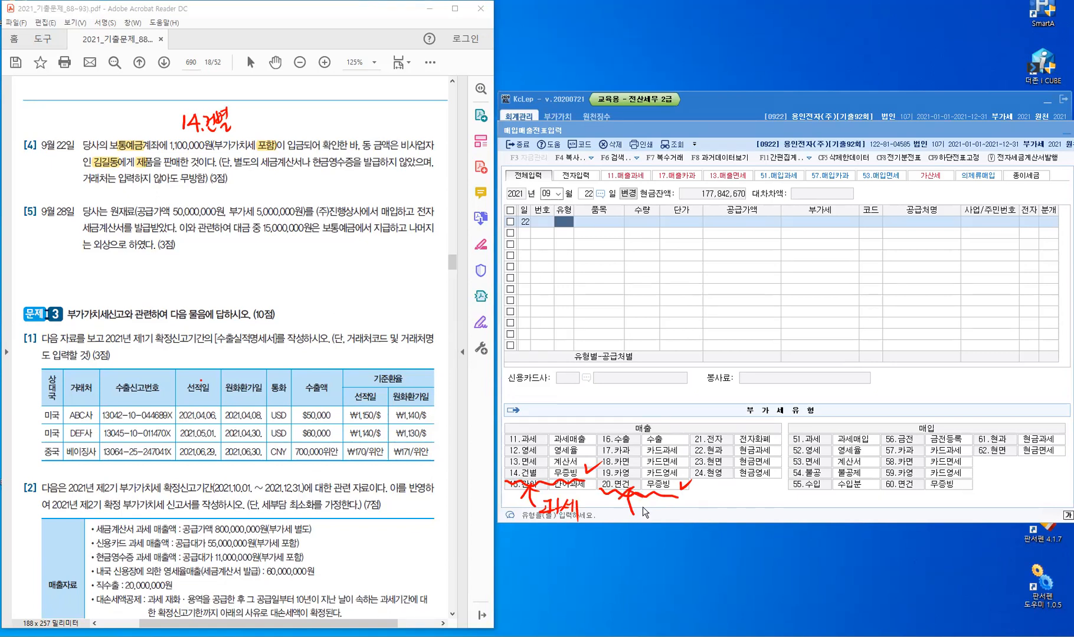
mouse_move(654, 509)
left_mouse_down()
mouse_move(654, 520)
mouse_move(665, 510)
left_mouse_up()
left_click_drag(658, 515, 665, 521)
- Set the September 22 entry's type to 14 건별
left_click(569, 221)
type("14")
key("Return")
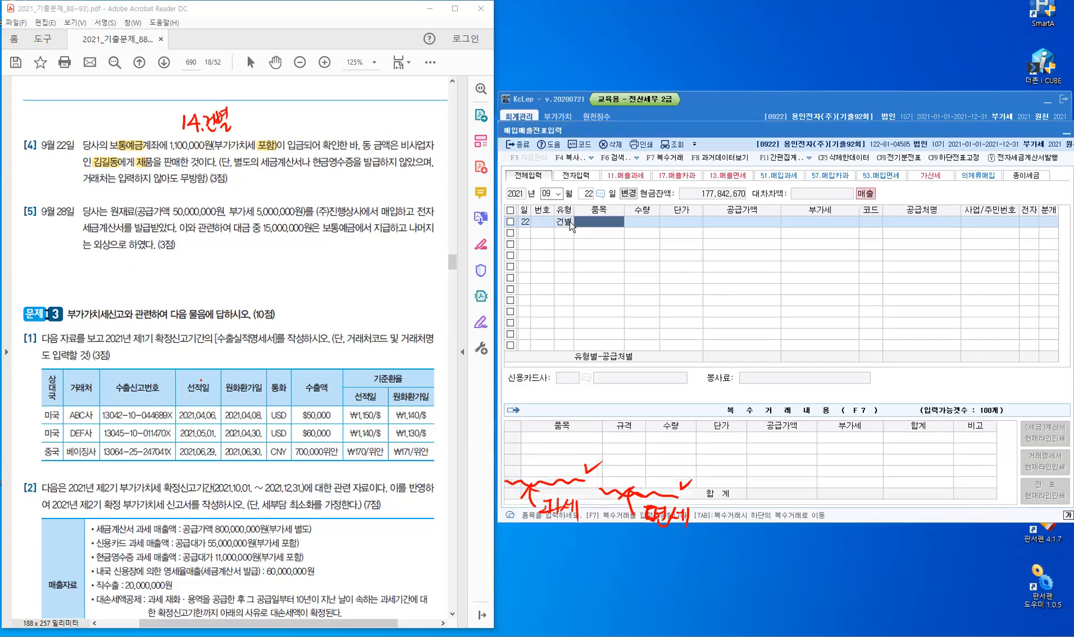
- Enter 제품 as the September 22 entry's item with the VAT-inclusive amount of 1,100,000
type("제품")
key("Return")
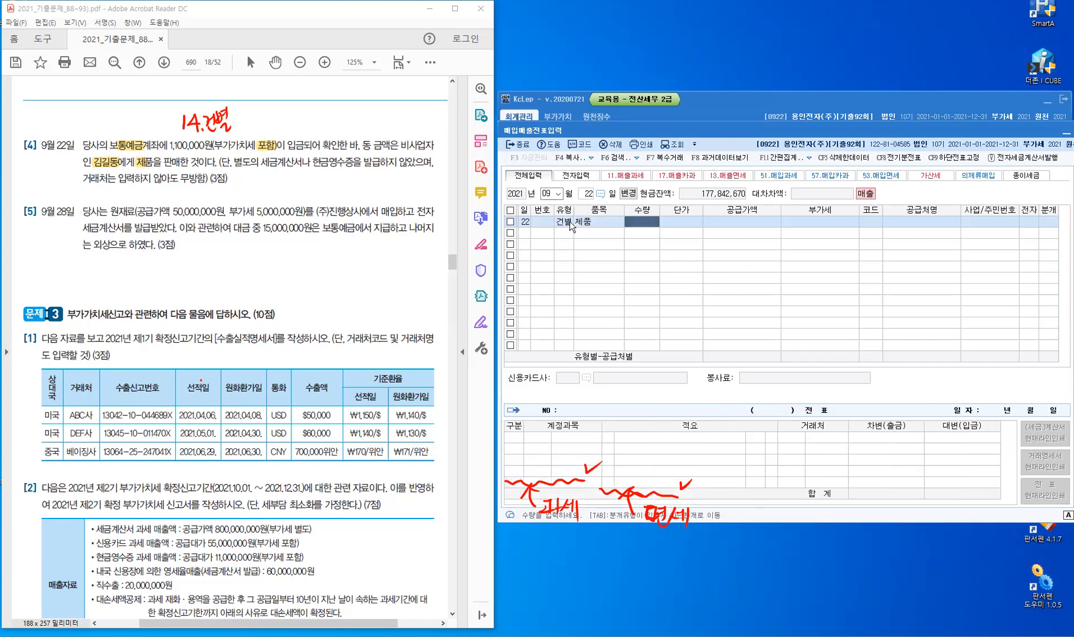
key("Return")
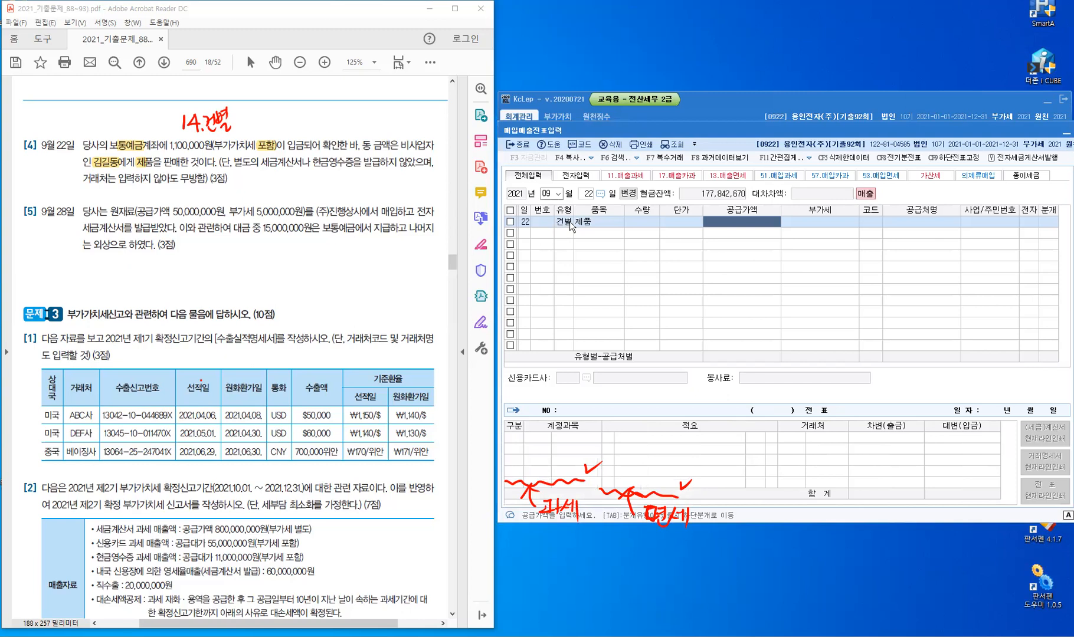
type("1100000")
key("Return")
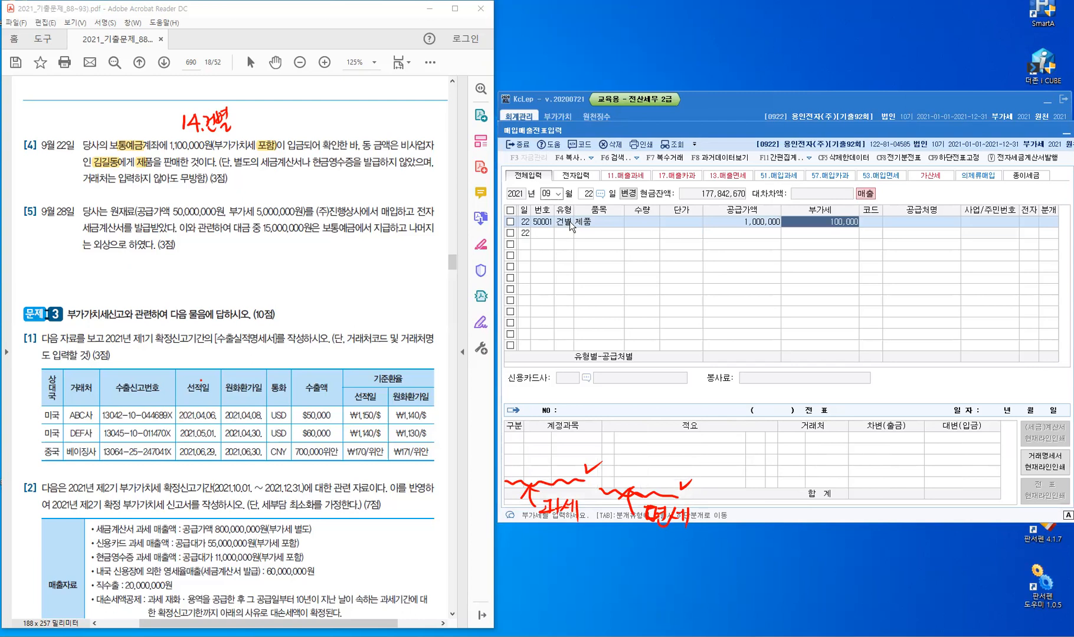
- Search the trading-partner list for the September 22 entry's individual buyer by name
key("Return")
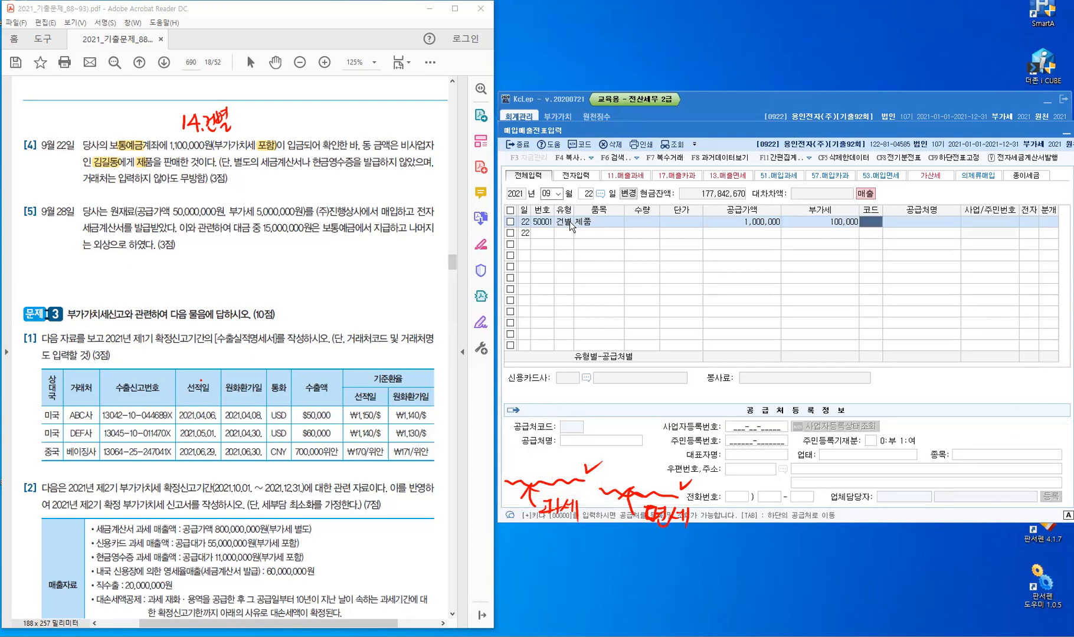
type("김길")
key("Return")
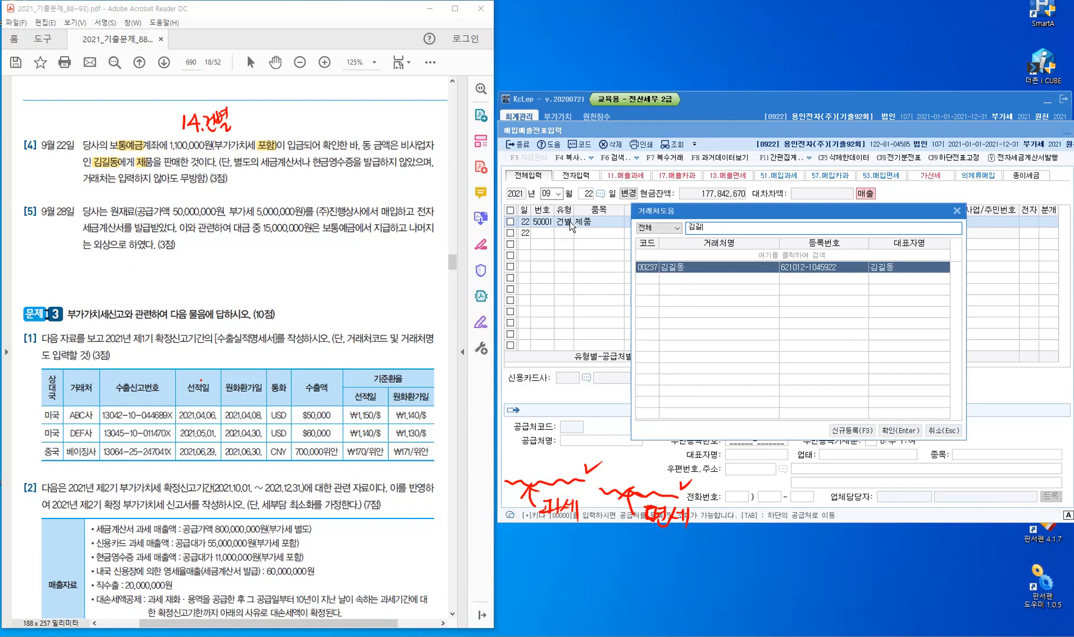
key("Escape")
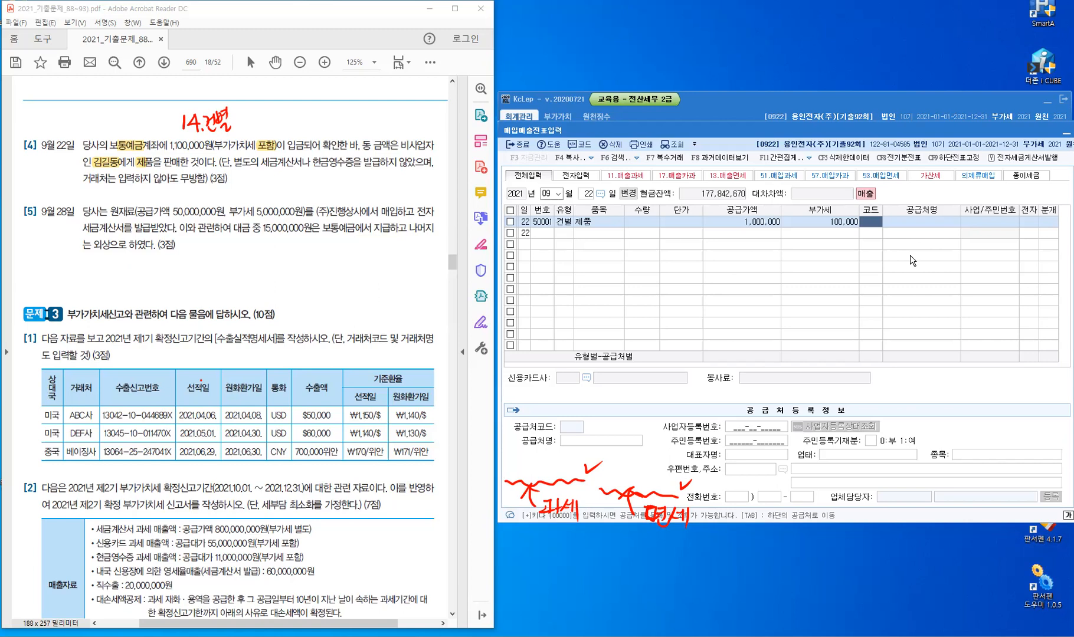
- Leave the September 22 entry's trading partner blank and set its journal type to 3 혼합
key("Return")
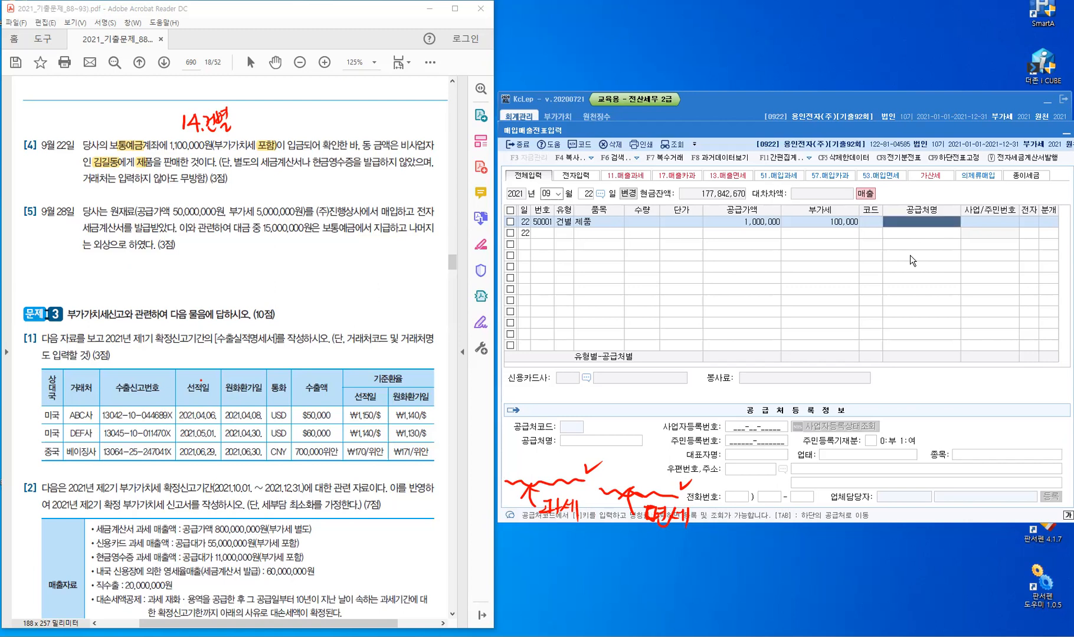
key("Return")
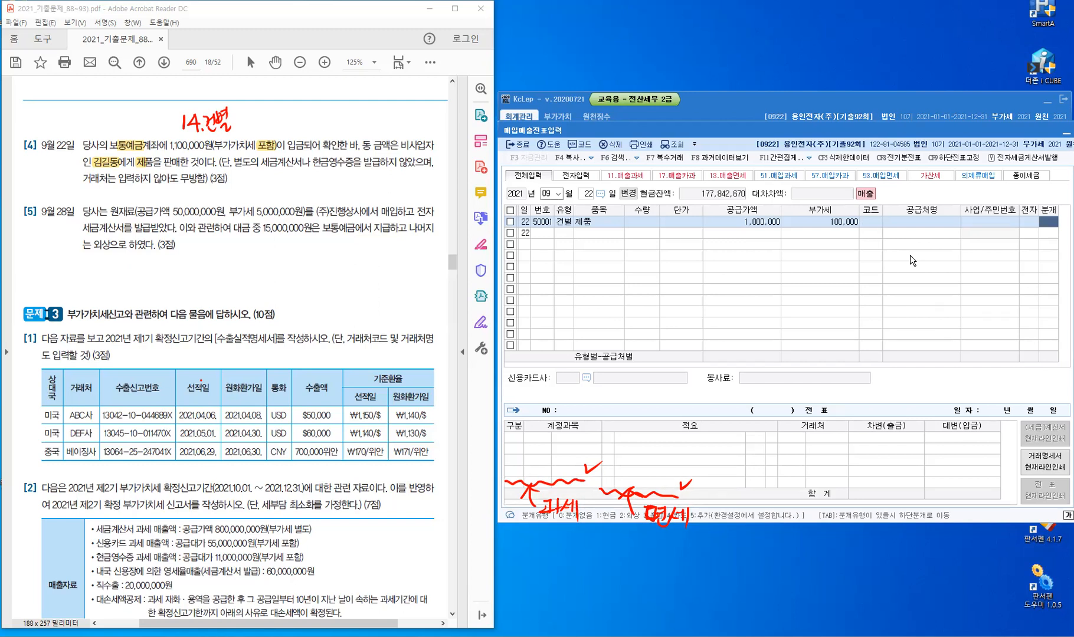
type("3")
key("Return")
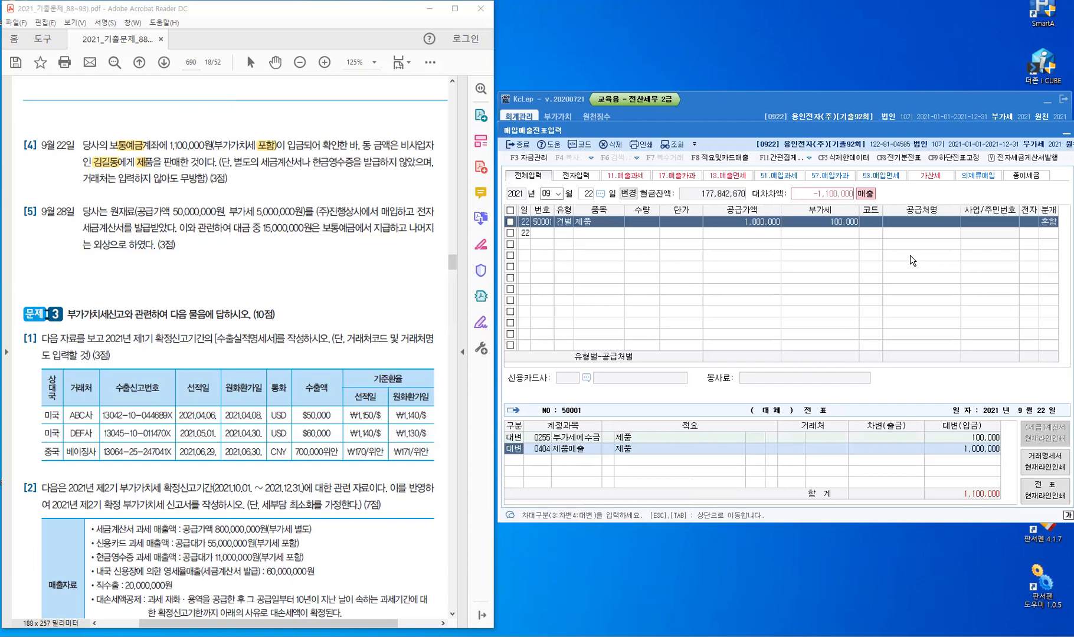
- Add a debit line for account 103 보통예금 with 1,100,000 and complete the September 22 voucher
key("Down")
type("3")
key("Return")
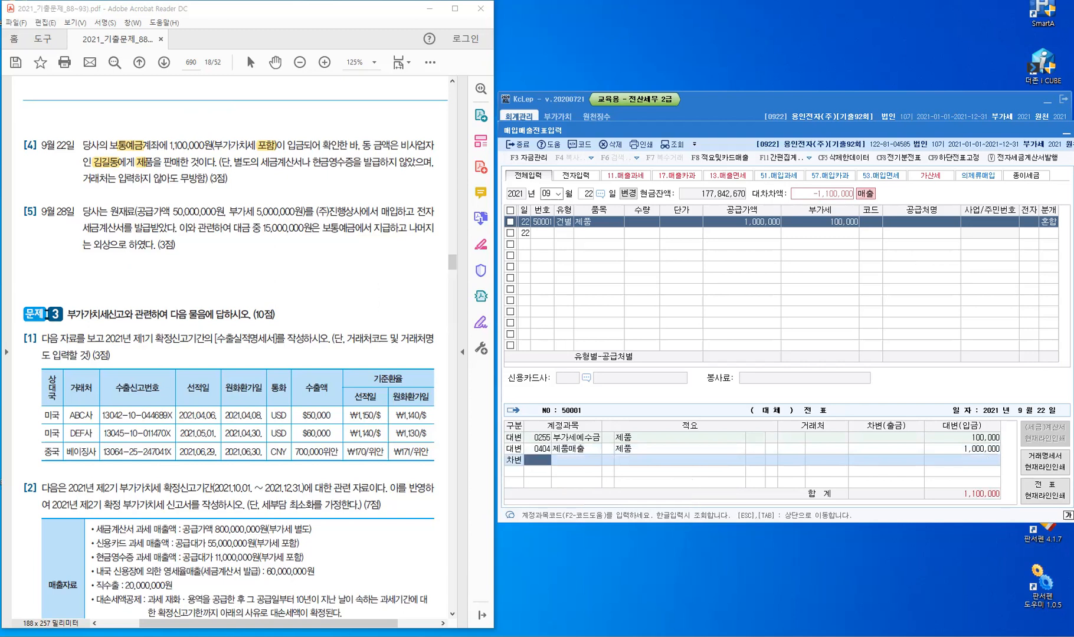
type("103")
key("Return")
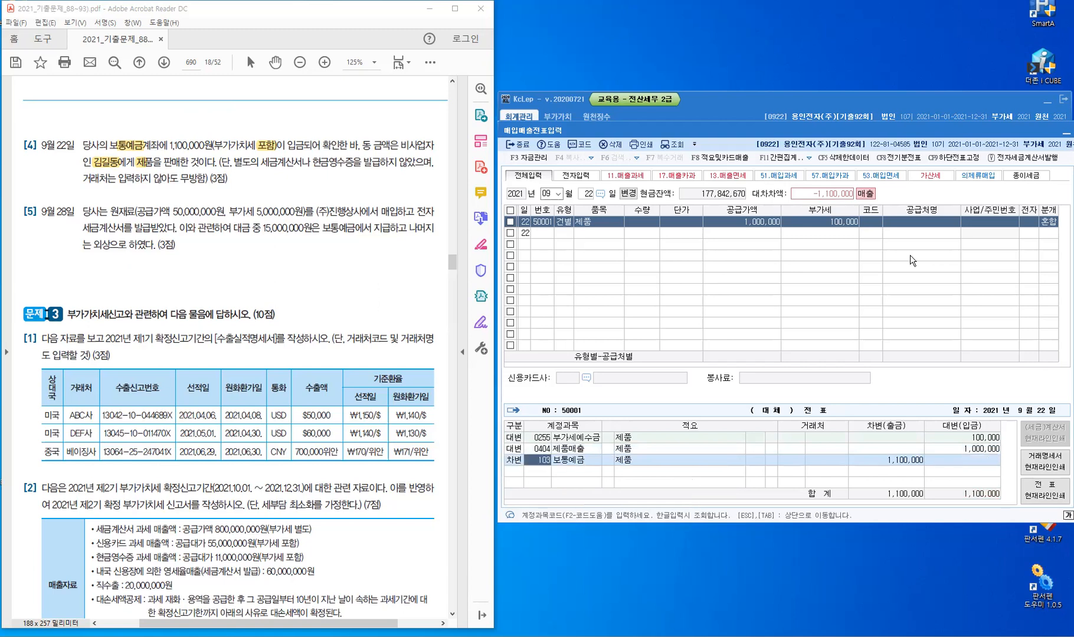
key("Return")
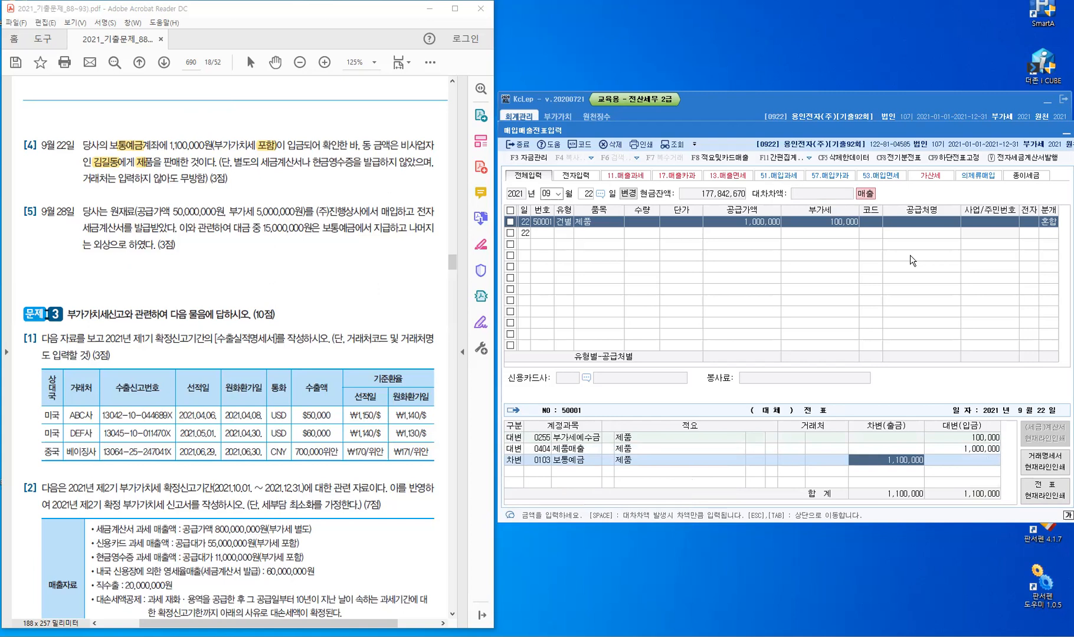
key("Return")
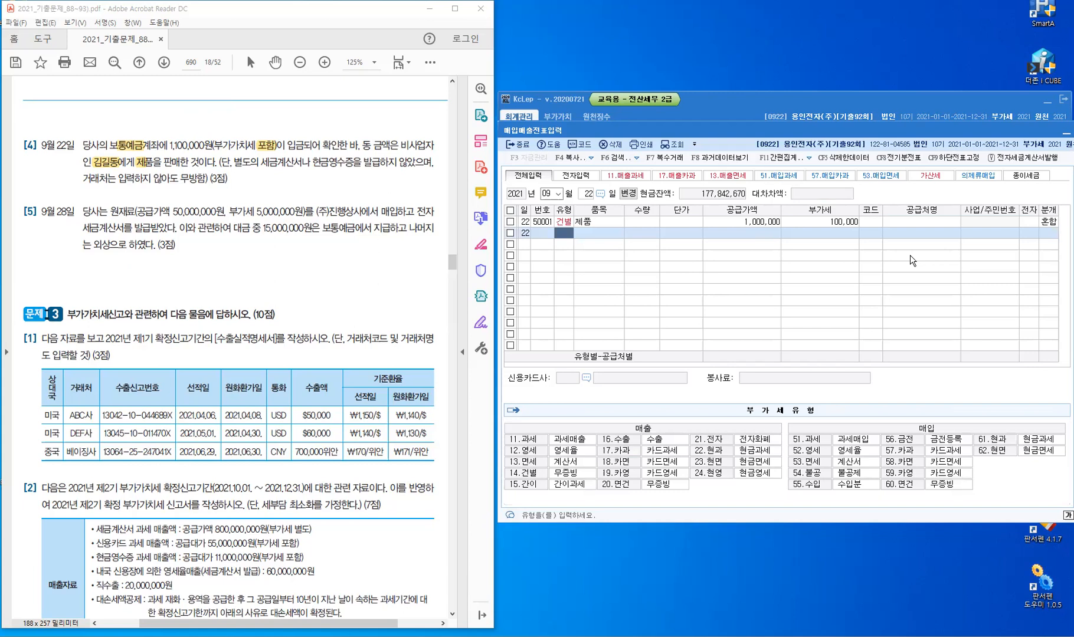
- Switch the voucher entry date to September 28
key("Escape")
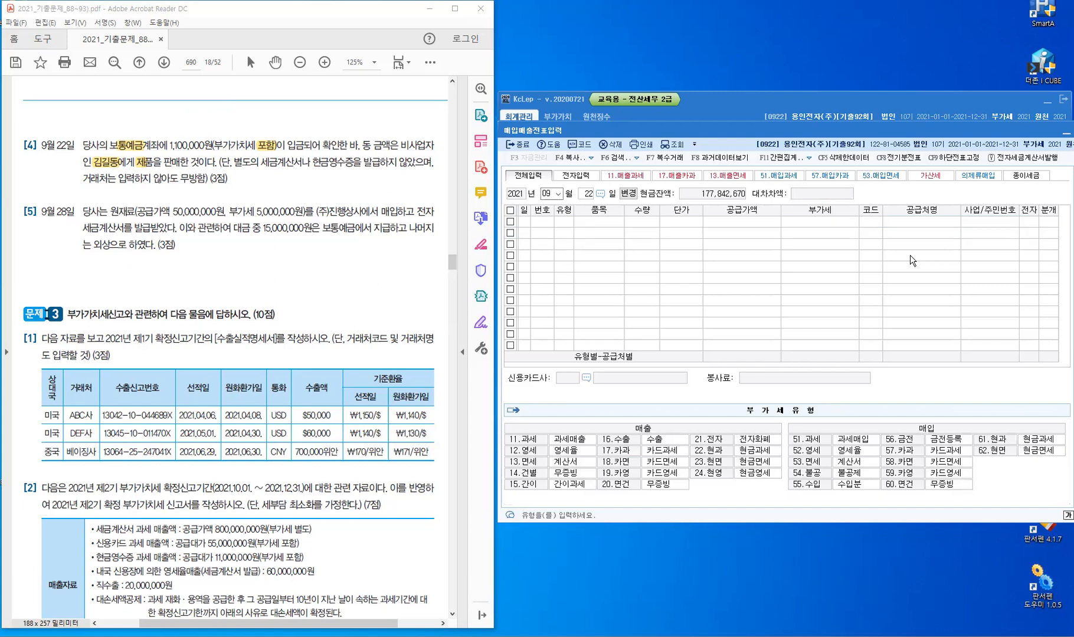
type("28")
key("Return")
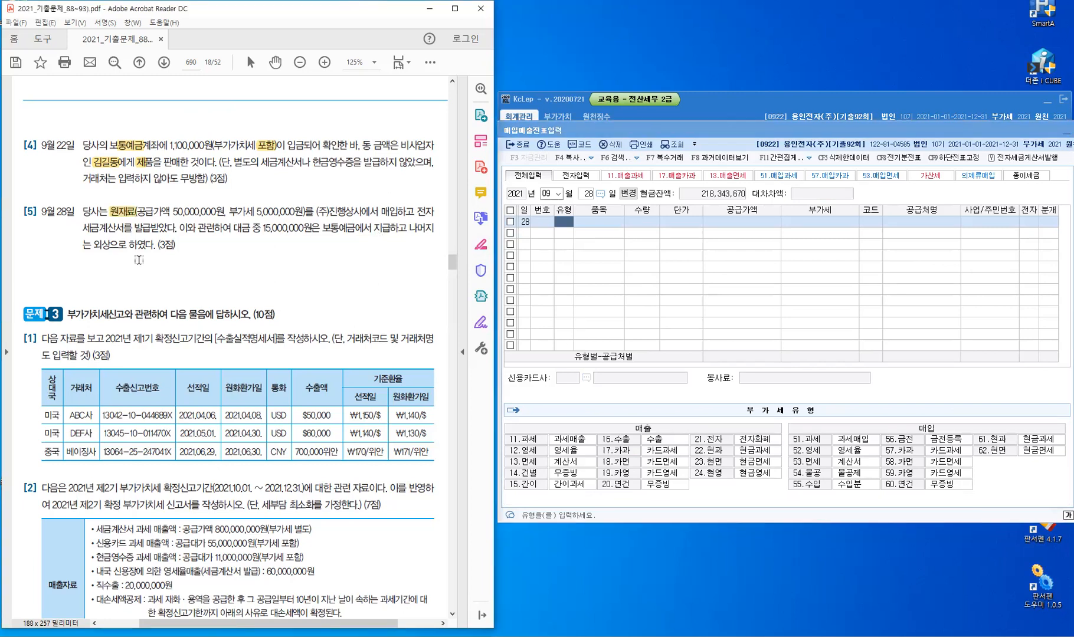
- Highlight 전자세금계산서를 발급받았다, 보통예 and 외상 in the text of question 5
left_click_drag(122, 230, 154, 228)
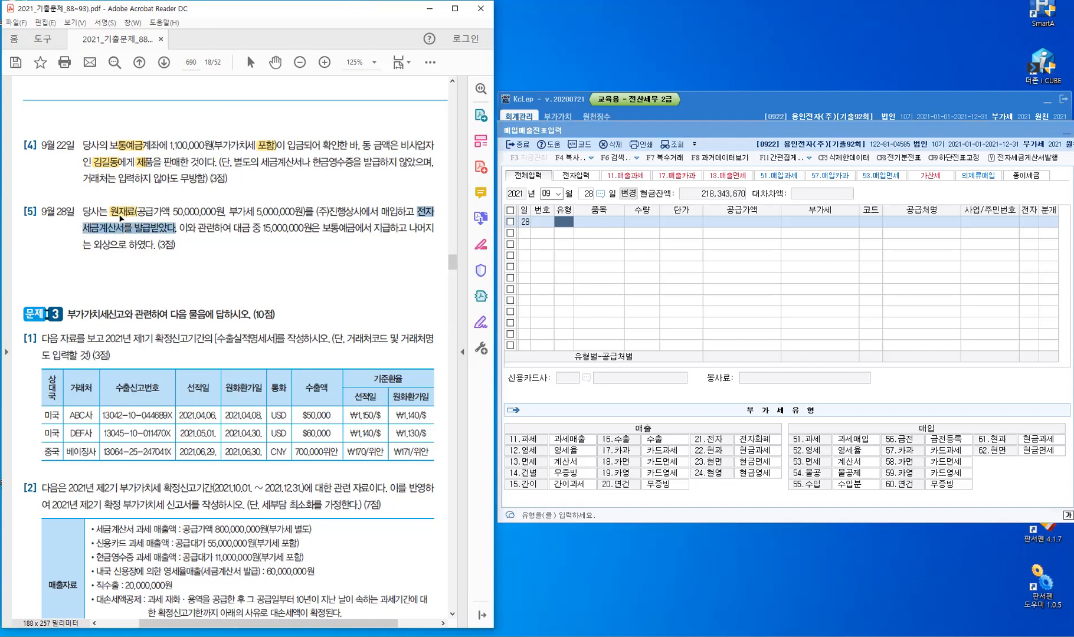
left_click(120, 218)
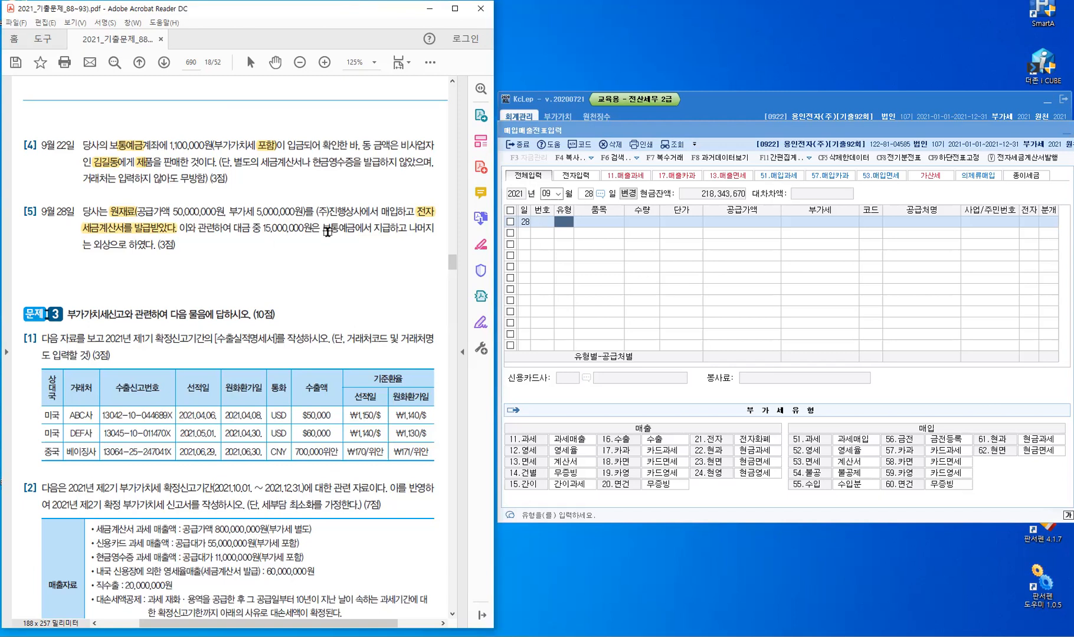
left_click_drag(322, 229, 351, 229)
left_click_drag(107, 247, 94, 246)
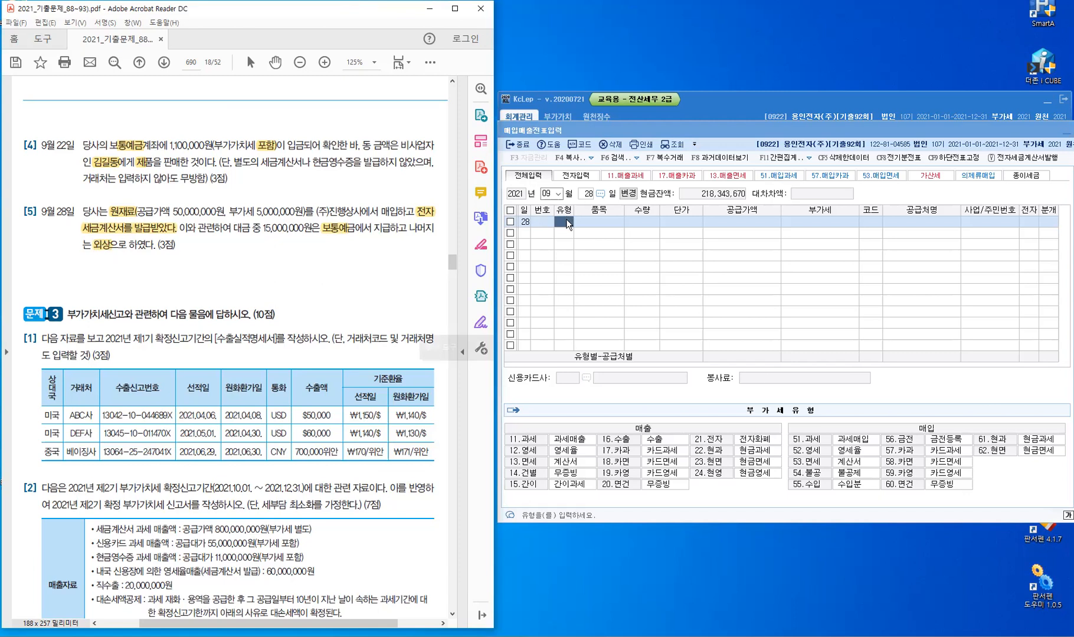
- Set the September 28 entry's type to 51 과세
left_click(566, 219)
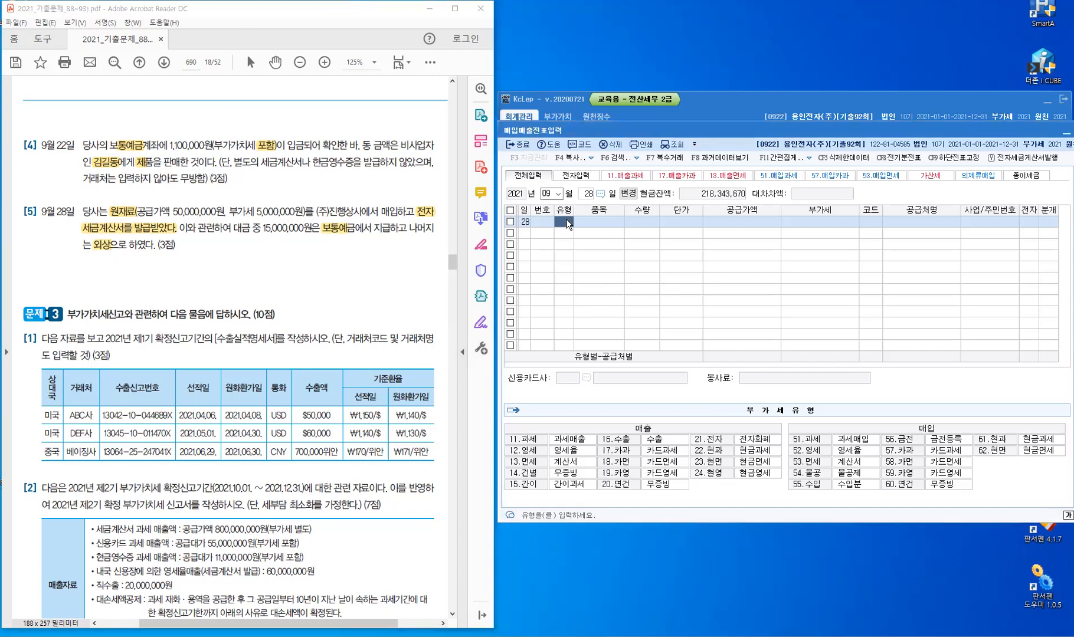
type("51")
key("Return")
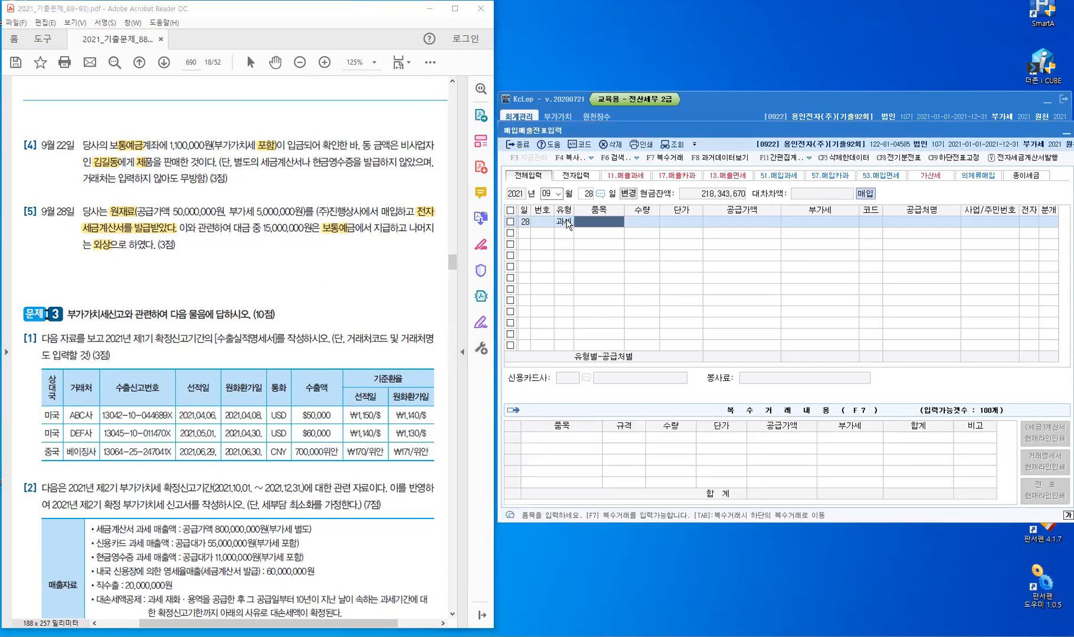
- Enter 원재료 as the September 28 entry's item with a supply amount of 50,000,000 and VAT of 5,000,000
type("워ㄴ재료")
key("Return")
key("Return")
key("Return")
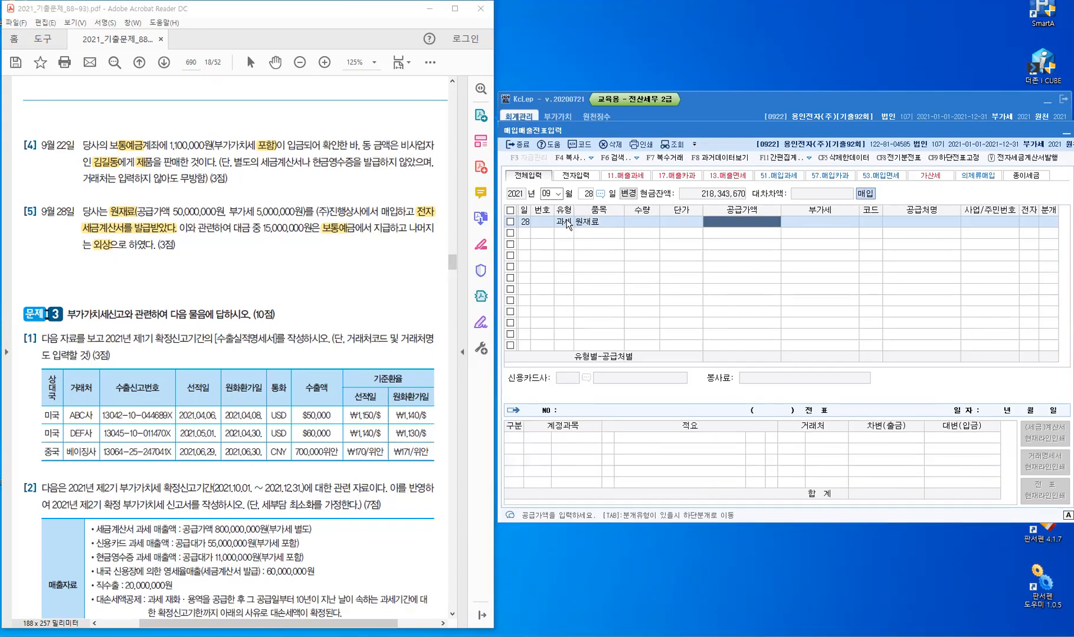
type("50,000,000")
key("Return")
key("Return")
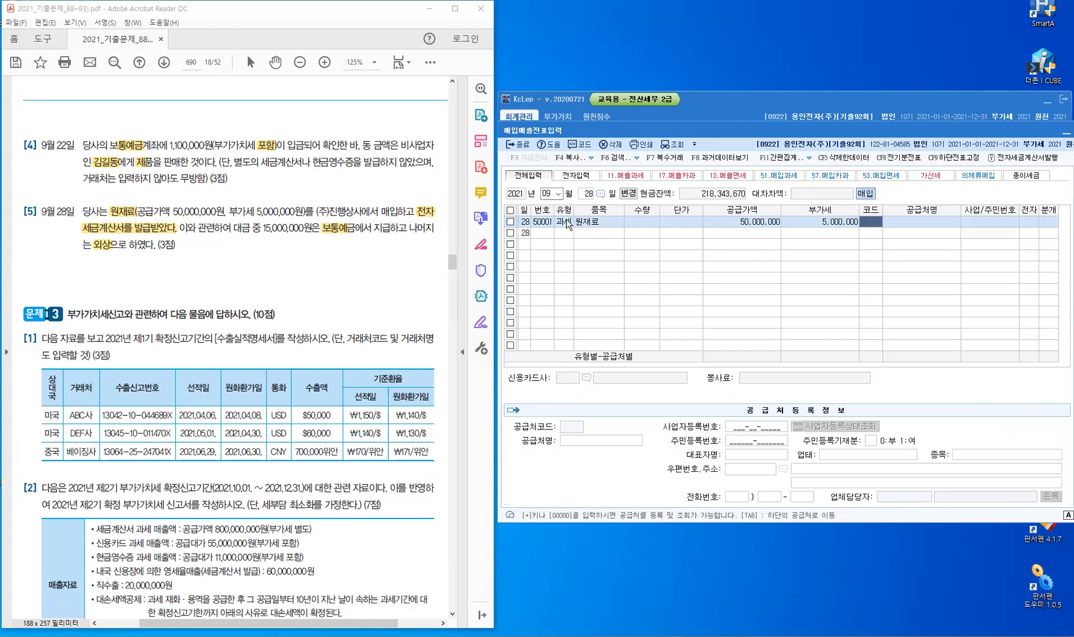
- Set the September 28 entry's supplier to (주)진행상사, mark it as an electronic tax invoice, and choose journal type 3 혼합
type("진행")
key("Return")
key("Return")
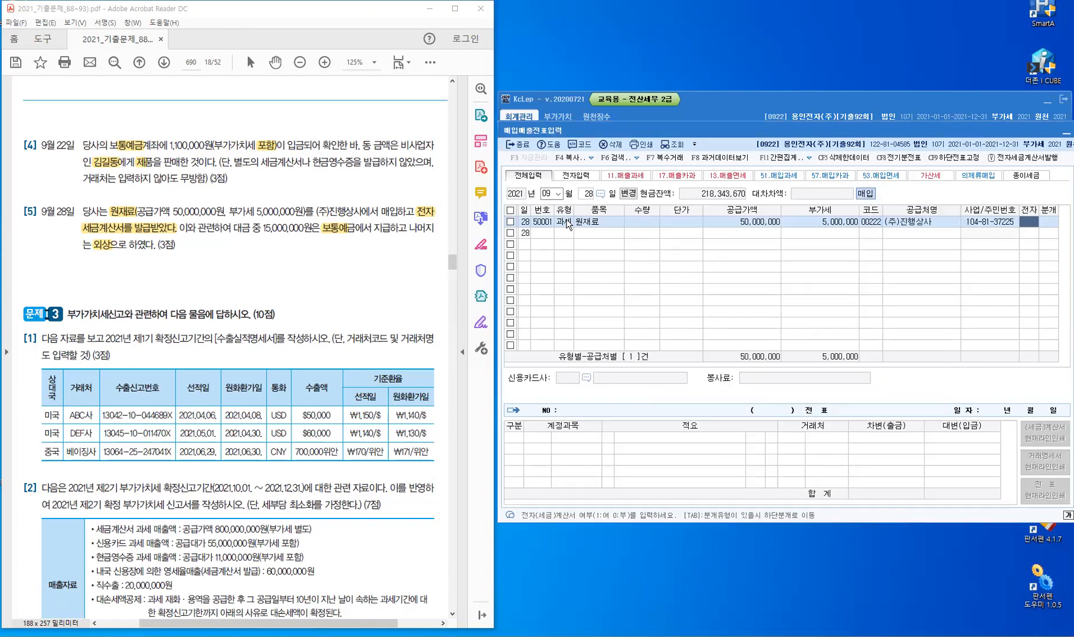
type("1")
key("Return")
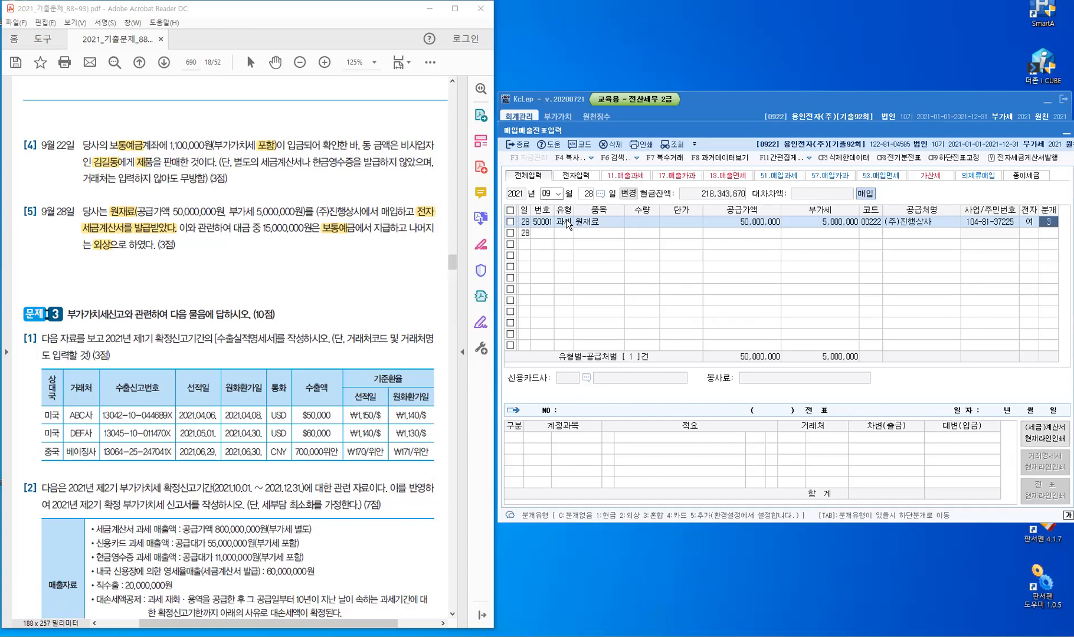
key("Return")
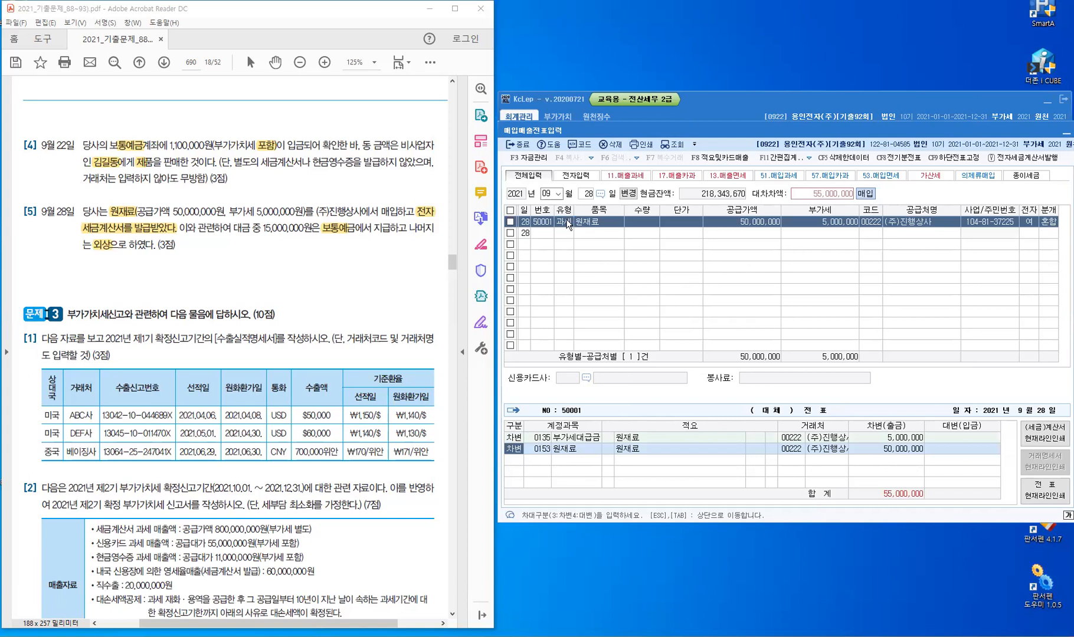
- Add a credit line for account 103 보통예금 with 15,000,000 to the September 28 voucher
key("Down")
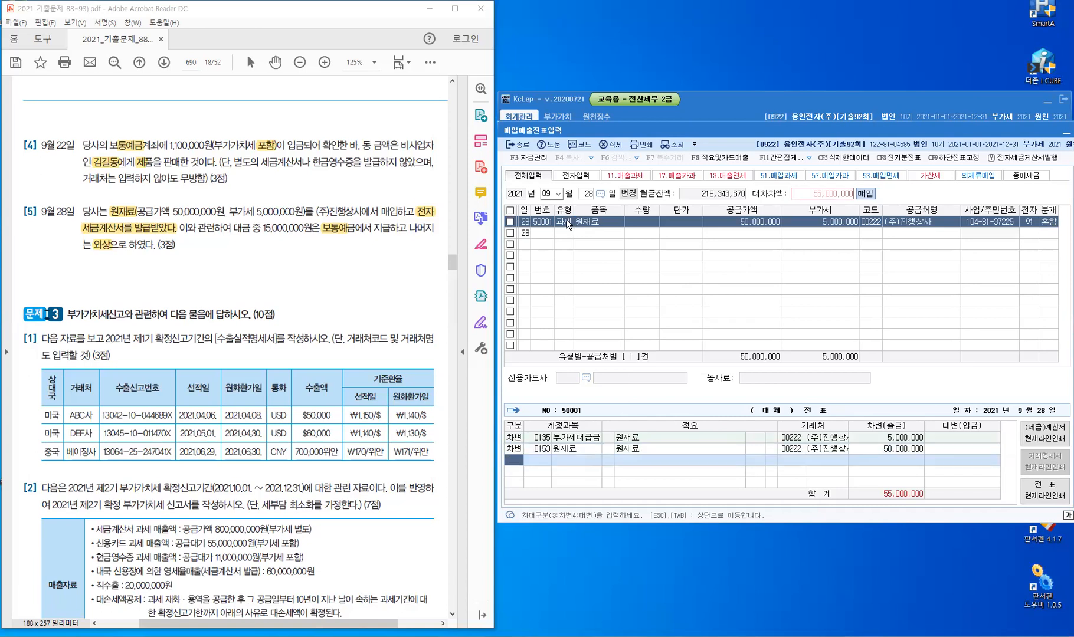
type("4")
type("10")
type("3")
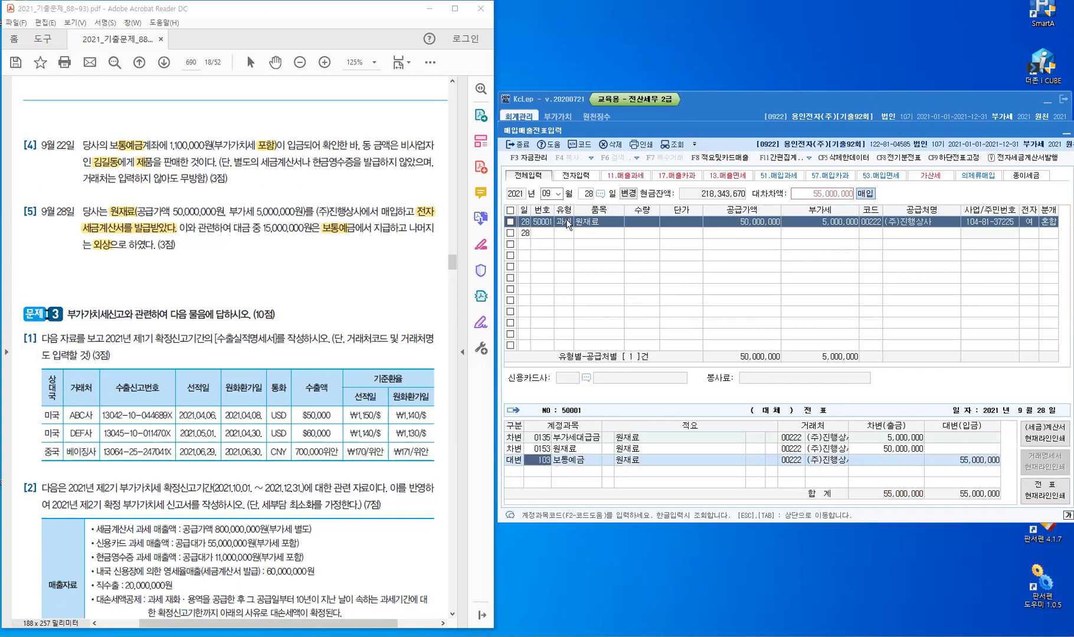
key("Return")
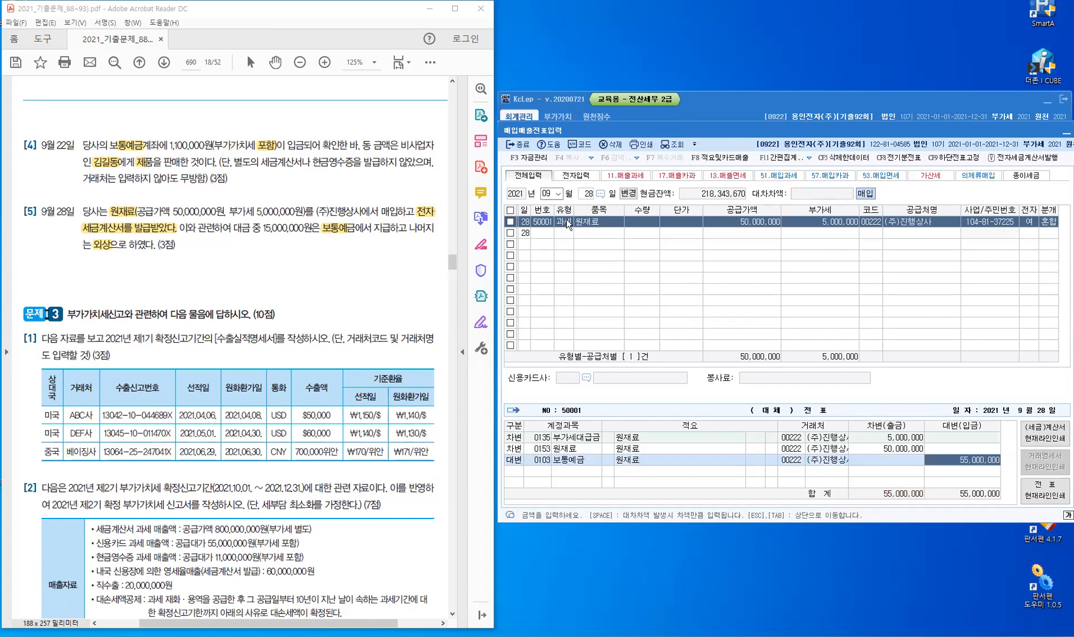
type("15")
type("++")
key("Return")
- Add a credit line for account 251 외상매입금 with 40,000,000 and complete the September 28 voucher
type("4")
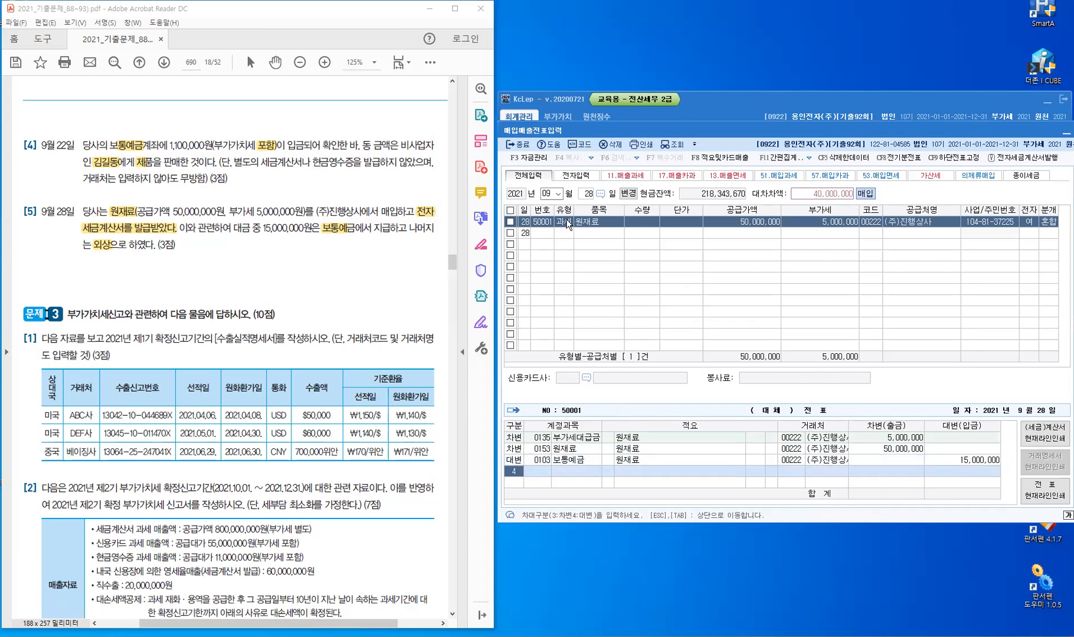
key("Return")
type("251")
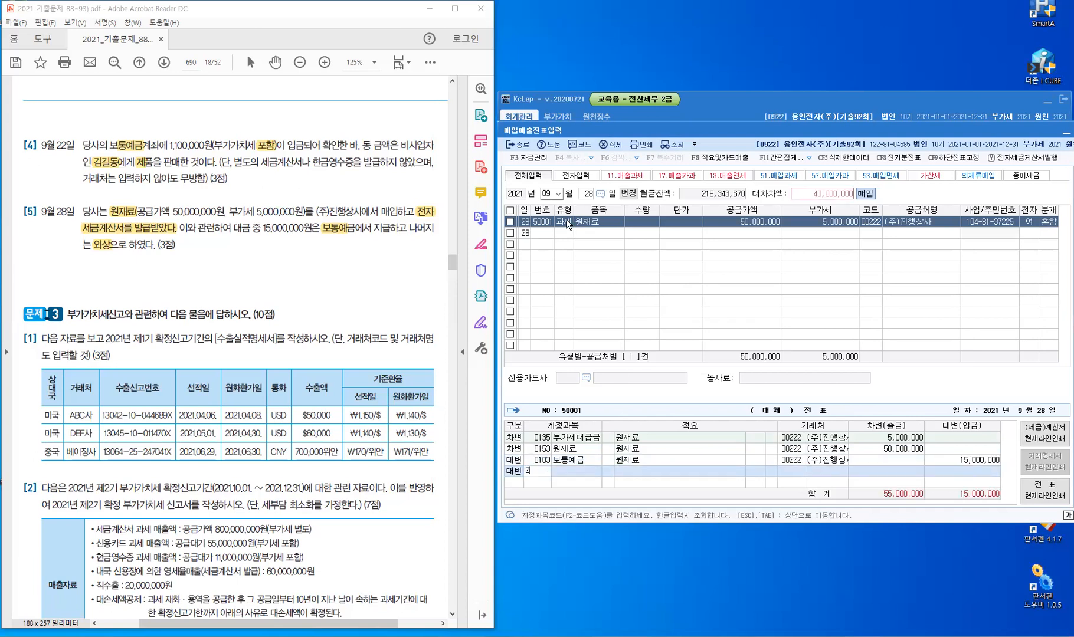
key("Return")
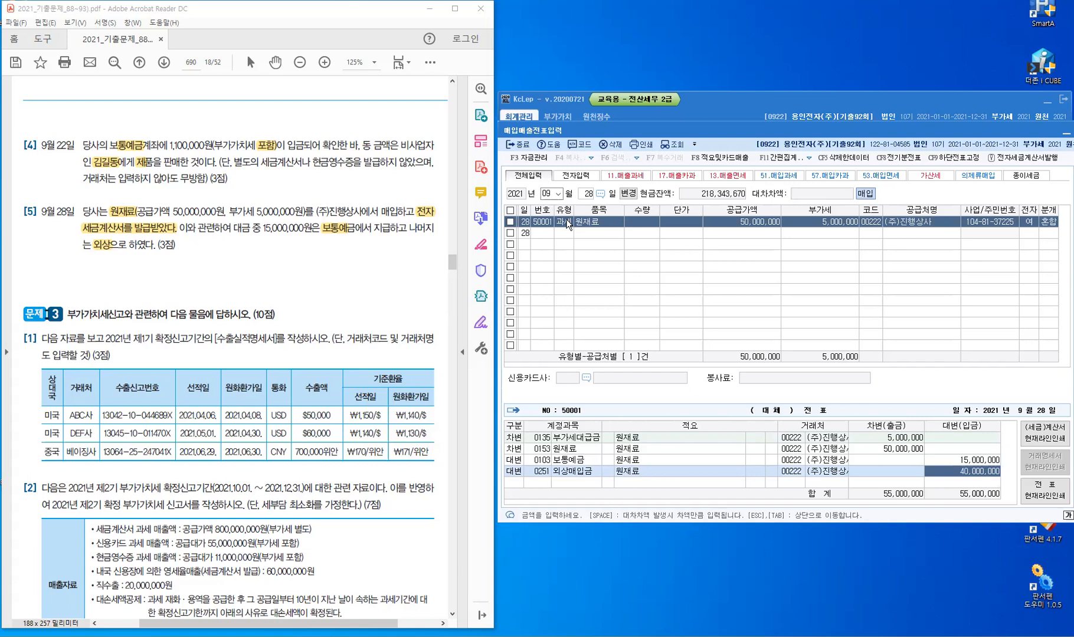
key("Return")
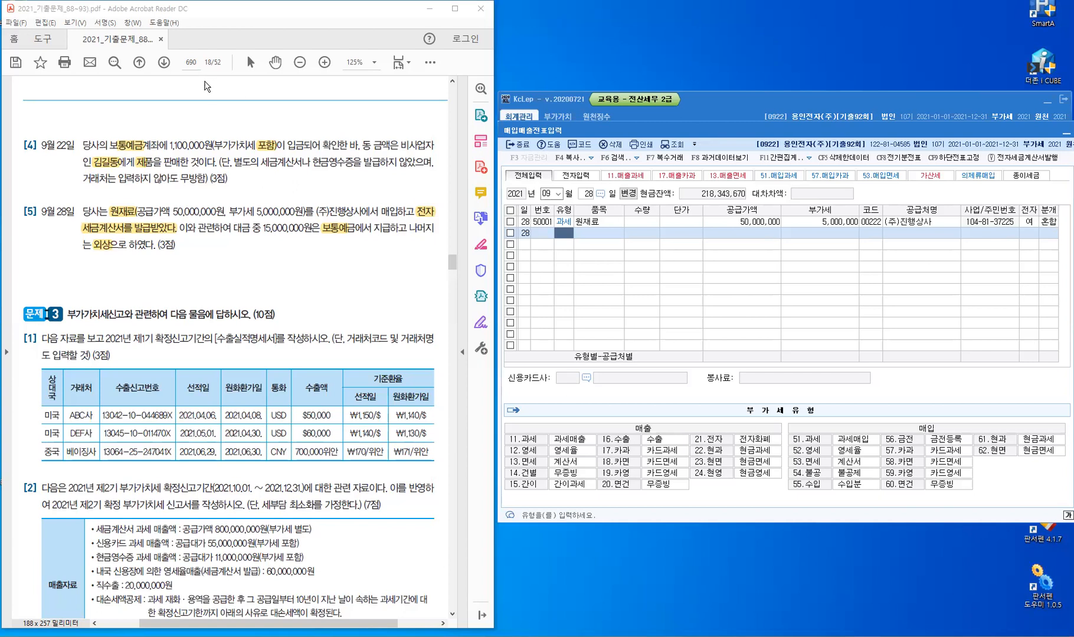
- Handwrite 접대목적 증여(간주공급) in red above question 4
left_click_drag(204, 83, 216, 87)
left_click_drag(217, 82, 227, 93)
left_click_drag(230, 85, 230, 95)
left_click_drag(234, 84, 234, 96)
left_click_drag(237, 84, 245, 98)
left_click_drag(247, 86, 258, 93)
left_click_drag(249, 95, 268, 90)
left_click_drag(273, 87, 281, 92)
left_click_drag(273, 95, 286, 89)
left_click_drag(288, 88, 294, 88)
left_click_drag(288, 93, 293, 92)
mouse_move(294, 83)
left_mouse_down()
mouse_move(300, 102)
mouse_move(317, 94)
left_mouse_up()
left_click_drag(317, 89, 322, 88)
left_click_drag(308, 95, 317, 101)
left_click_drag(325, 84, 324, 91)
left_click_drag(328, 88, 332, 91)
left_click_drag(322, 94, 349, 89)
left_click_drag(338, 94, 354, 99)
left_click_drag(359, 91, 359, 100)
left_click_drag(353, 96, 359, 98)
left_click_drag(362, 82, 362, 103)
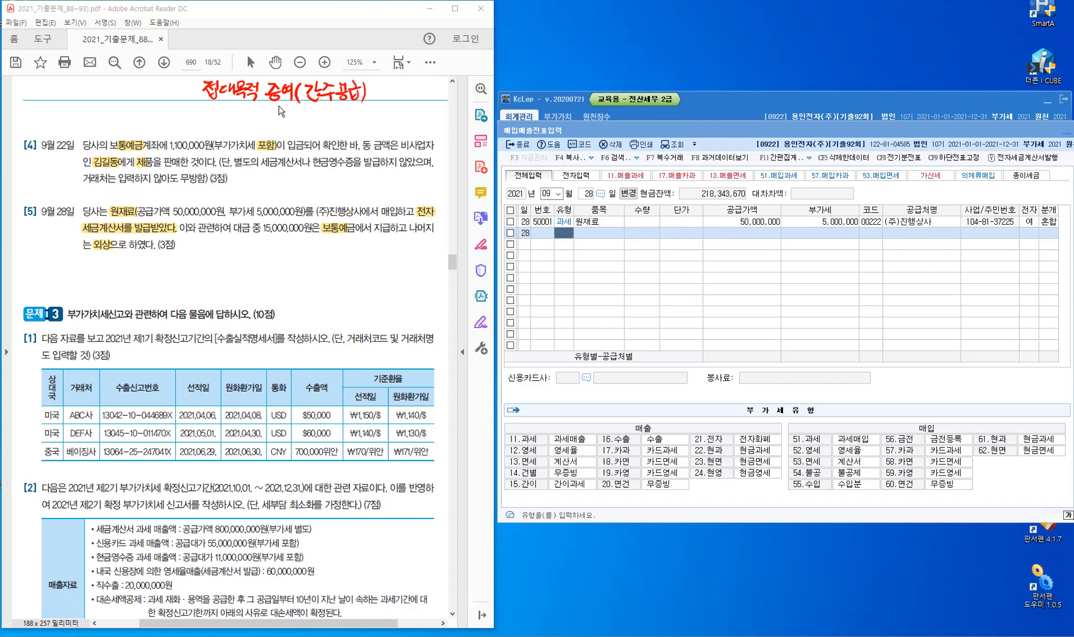
- Handwrite a colon and 제품 after the 접대목적 증여(간주공급) note
left_click(377, 90)
left_click(376, 96)
left_click_drag(391, 87, 390, 97)
left_click_drag(396, 91, 401, 96)
left_click_drag(400, 91, 404, 90)
mouse_move(406, 83)
left_mouse_down()
mouse_move(410, 98)
mouse_move(421, 82)
left_mouse_up()
left_click_drag(416, 83, 420, 96)
left_click_drag(416, 96, 417, 101)
left_click_drag(417, 96, 425, 101)
left_click_drag(417, 100, 424, 100)
- Handwrite 원가: 5,000,000 and 시가: 7,000,000 on the line below the 접대목적 증여 note
mouse_move(204, 113)
left_mouse_down()
mouse_move(217, 128)
mouse_move(234, 126)
left_mouse_up()
left_click_drag(302, 115, 304, 125)
left_click_drag(306, 112, 306, 126)
left_click_drag(310, 116, 314, 126)
left_click_drag(318, 112, 318, 128)
left_click_drag(319, 121, 323, 120)
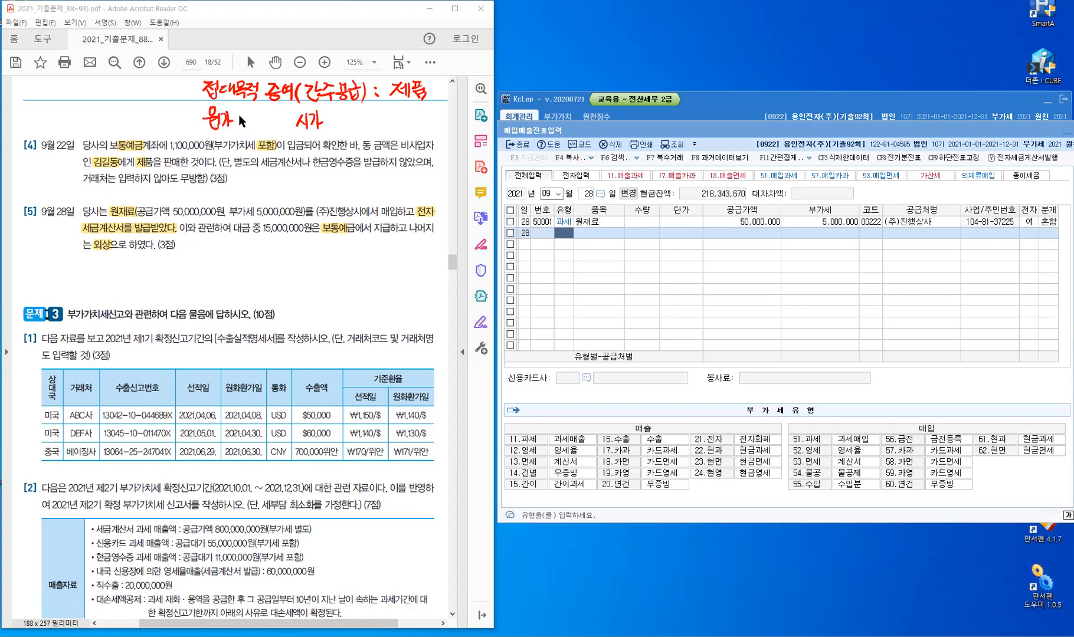
left_click(236, 122)
left_click(254, 128)
mouse_move(246, 118)
left_mouse_down()
mouse_move(245, 130)
mouse_move(254, 116)
mouse_move(285, 134)
left_mouse_up()
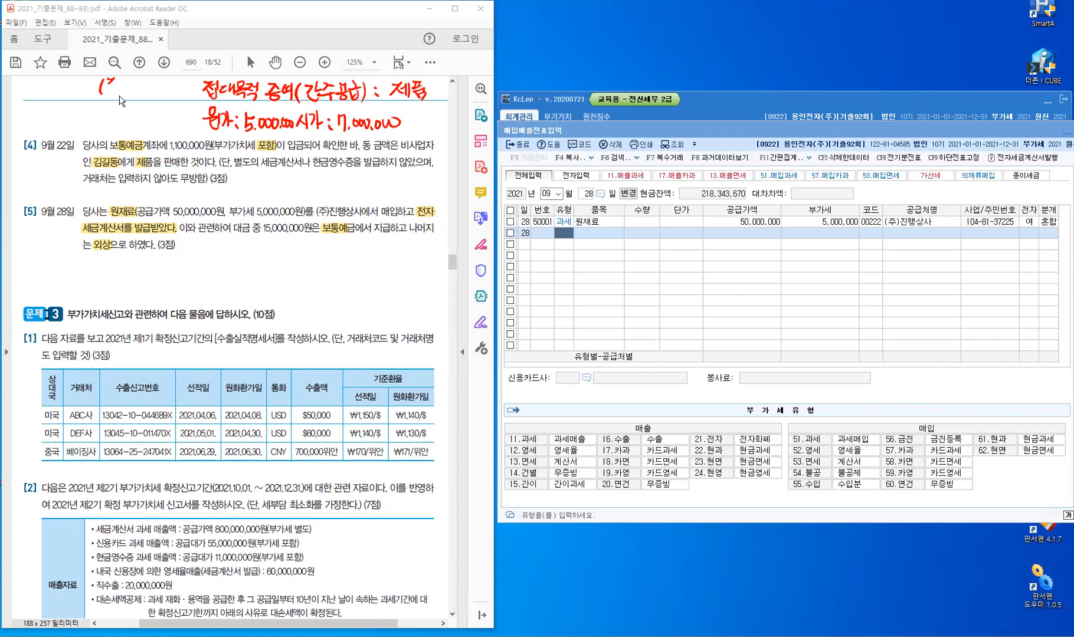
- Handwrite (주)진행상사 in front of the 접대목적 증여 note
left_click_drag(140, 86, 150, 90)
left_click_drag(154, 80, 154, 91)
left_click_drag(161, 82, 157, 89)
left_click_drag(164, 80, 166, 90)
left_click_drag(163, 90, 163, 95)
left_click_drag(172, 84, 169, 91)
left_click_drag(171, 87, 176, 91)
- Handwrite 과세표준 below question 5 and draw a red box around the voucher's 공급가액 column heading
left_click_drag(216, 243, 230, 258)
left_click_drag(232, 243, 234, 259)
left_click_drag(237, 252, 264, 243)
mouse_move(257, 243)
left_mouse_down()
mouse_move(257, 252)
mouse_move(277, 247)
left_mouse_up()
left_click_drag(265, 251, 285, 249)
left_click_drag(275, 251, 275, 256)
left_click_drag(269, 256, 284, 261)
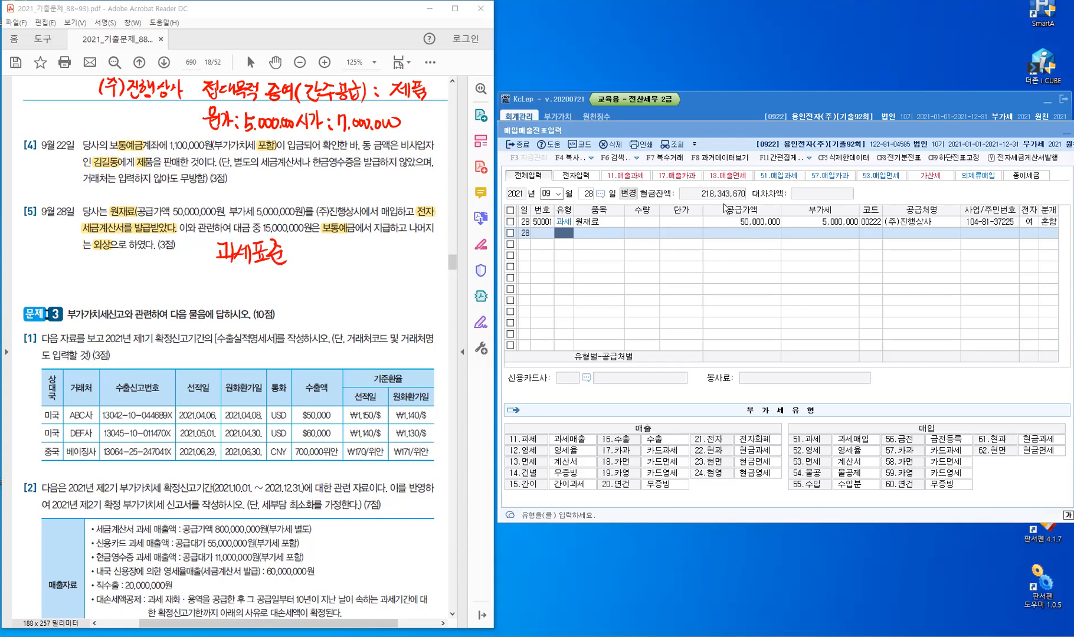
left_click_drag(764, 201, 717, 207)
- Complete the 과세표준 note with a colon, 시가, a dash and 7,000,000
left_click_drag(312, 249, 318, 258)
left_click_drag(323, 238, 323, 262)
left_click_drag(323, 249, 332, 263)
left_click_drag(339, 237, 338, 265)
left_click_drag(339, 253, 406, 247)
left_click(371, 255)
left_click_drag(416, 245, 428, 242)
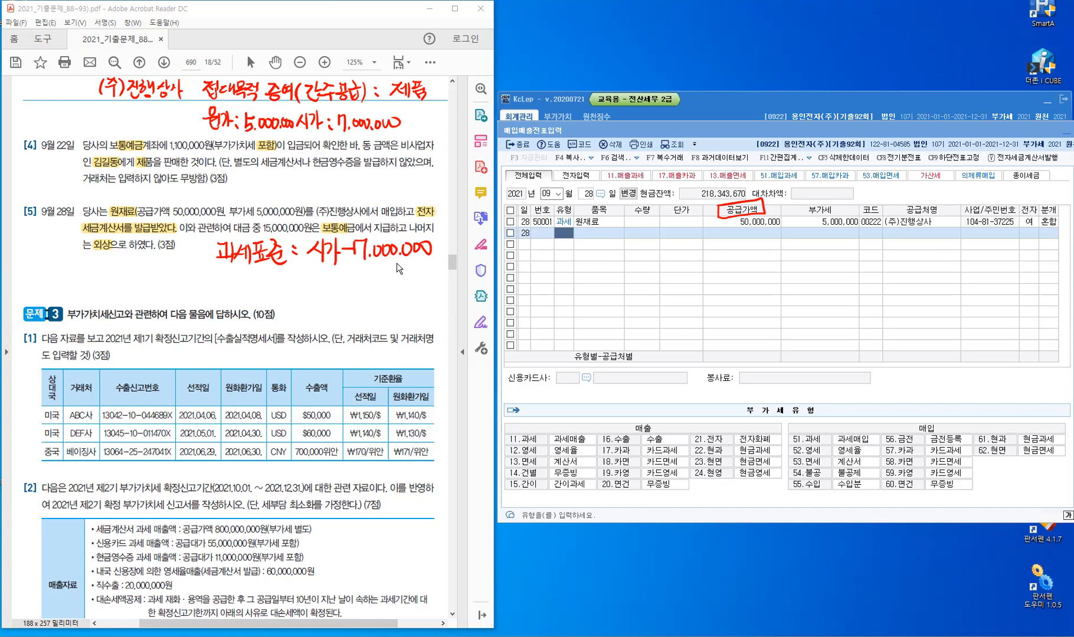
- Handwrite the VAT calculation × 10% = 700,000 beneath the 7,000,000 tax base
left_click_drag(360, 269, 368, 281)
mouse_move(367, 269)
left_mouse_down()
mouse_move(359, 281)
mouse_move(376, 280)
left_mouse_up()
left_click_drag(387, 268, 387, 268)
left_click_drag(395, 265, 395, 266)
left_click_drag(355, 300, 367, 300)
left_click_drag(356, 308, 378, 314)
left_click_drag(396, 304, 435, 300)
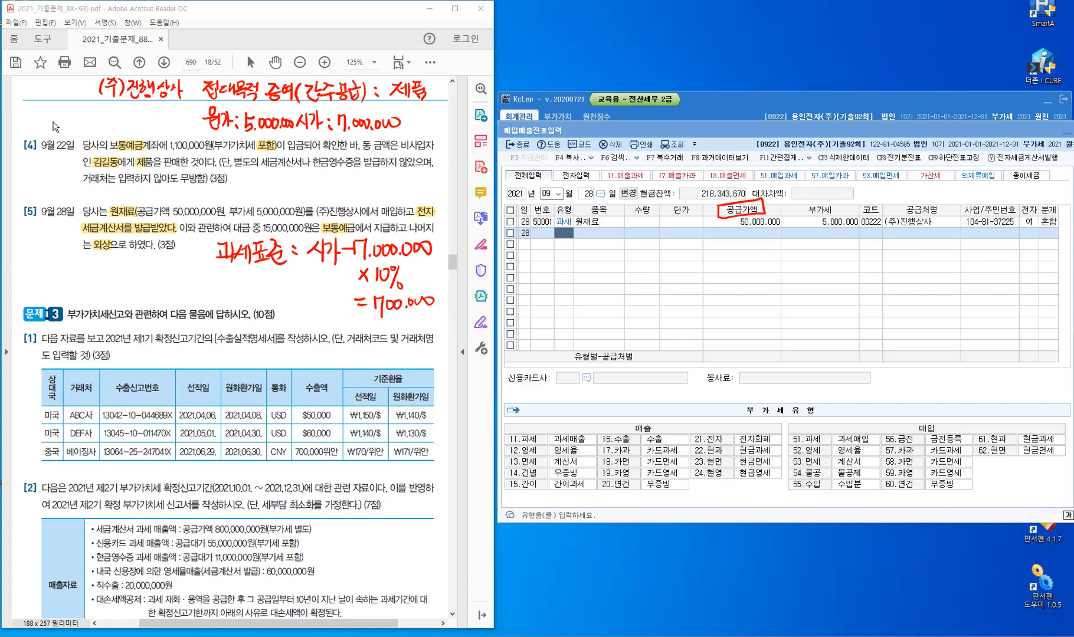
- Handwrite "재고자산" — 원가 above question 4 and draw a wavy underline beneath the 5,000,000 cost
mouse_move(53, 117)
left_mouse_down()
mouse_move(52, 134)
mouse_move(95, 129)
left_mouse_up()
left_click_drag(99, 117, 104, 136)
mouse_move(41, 112)
left_mouse_down()
mouse_move(44, 123)
mouse_move(105, 123)
left_mouse_up()
left_click_drag(111, 115, 109, 124)
left_click_drag(143, 116, 142, 117)
left_click_drag(136, 127, 152, 125)
left_click_drag(144, 126, 150, 128)
left_click_drag(141, 130, 151, 135)
left_click_drag(154, 119, 154, 131)
left_click_drag(162, 113, 163, 141)
left_click_drag(162, 126, 167, 125)
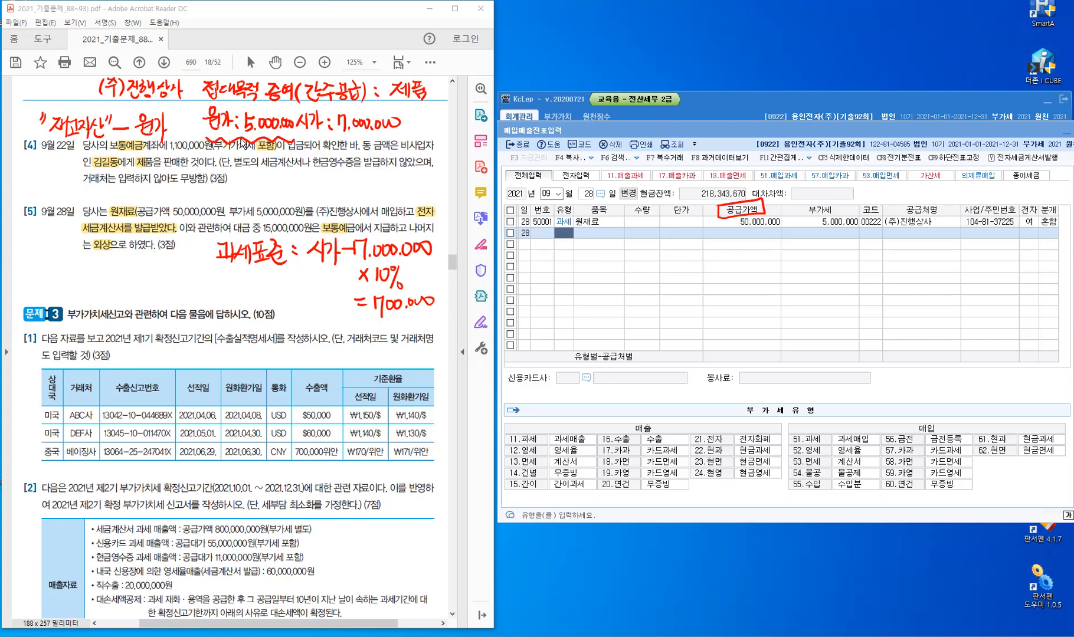
- Handwrite 제품(원가) over question 4 with an arrow pointing up to the 5,000,000 cost note
mouse_move(255, 177)
left_mouse_down()
mouse_move(237, 141)
mouse_move(275, 172)
mouse_move(260, 190)
left_mouse_up()
left_click_drag(274, 172, 273, 192)
mouse_move(280, 169)
left_mouse_down()
mouse_move(280, 194)
mouse_move(300, 181)
mouse_move(302, 197)
left_mouse_up()
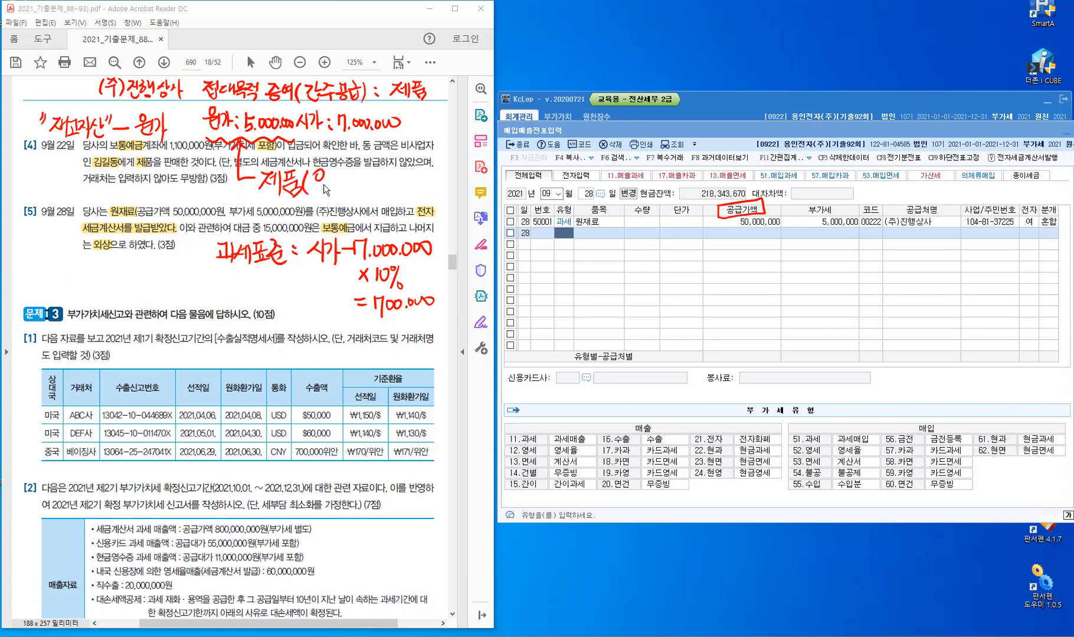
left_click_drag(311, 184, 325, 182)
left_click_drag(318, 183, 317, 189)
left_click_drag(327, 173, 327, 189)
left_click_drag(314, 188, 328, 194)
left_click_drag(330, 179, 339, 192)
left_click_drag(339, 182, 343, 182)
left_click_drag(345, 171, 344, 195)
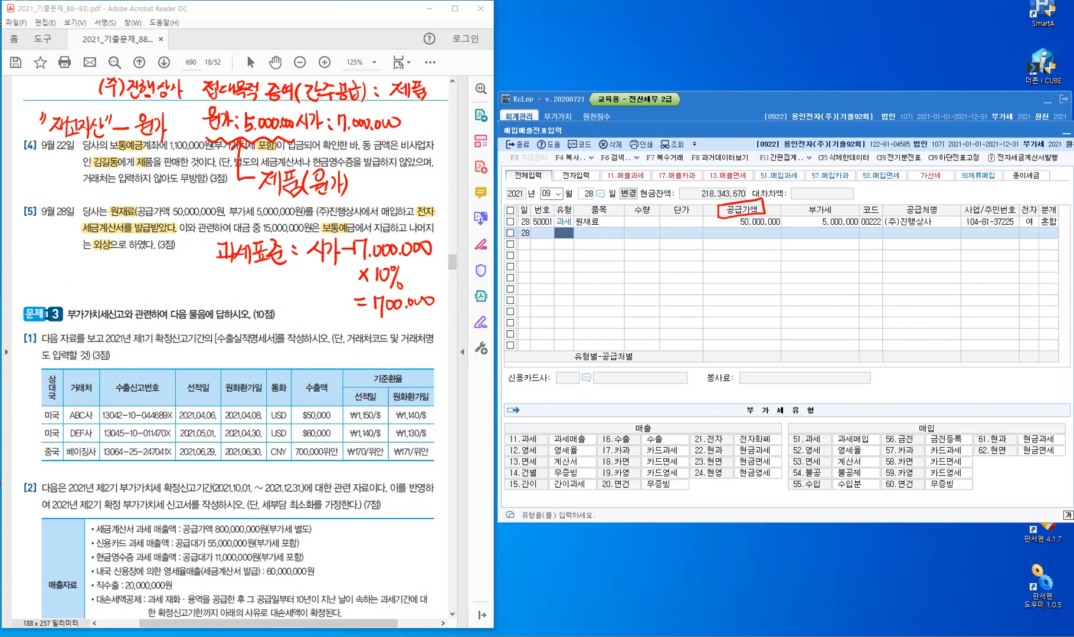
- Enter a September 28 sales voucher of type 14.건별 with item 증여 and a VAT-inclusive amount of 7,700,000
type("4")
key("Return")
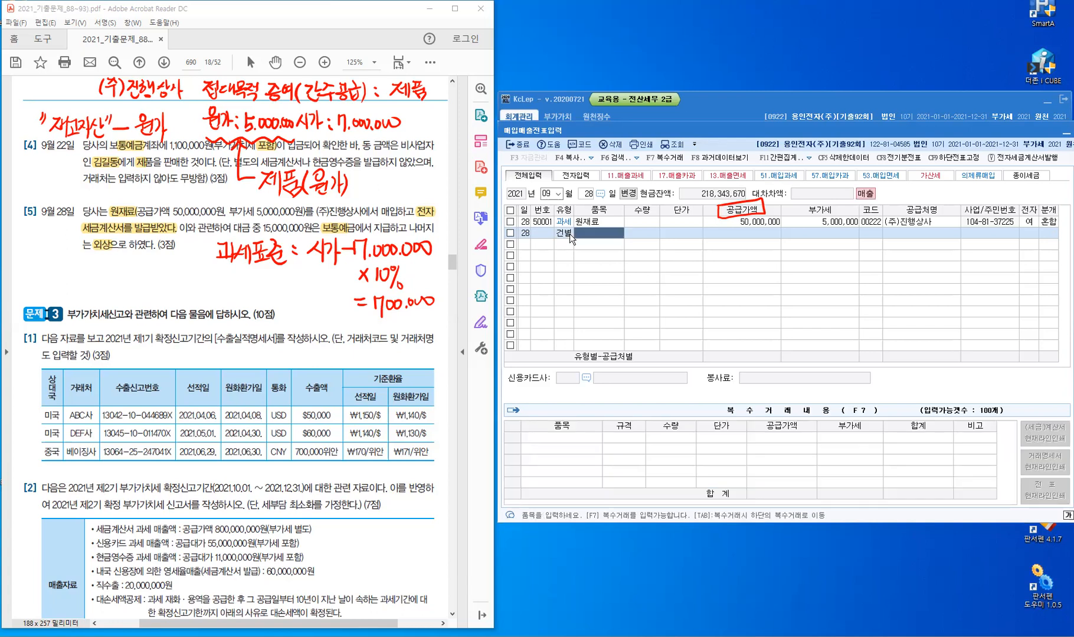
type("증여")
key("Return")
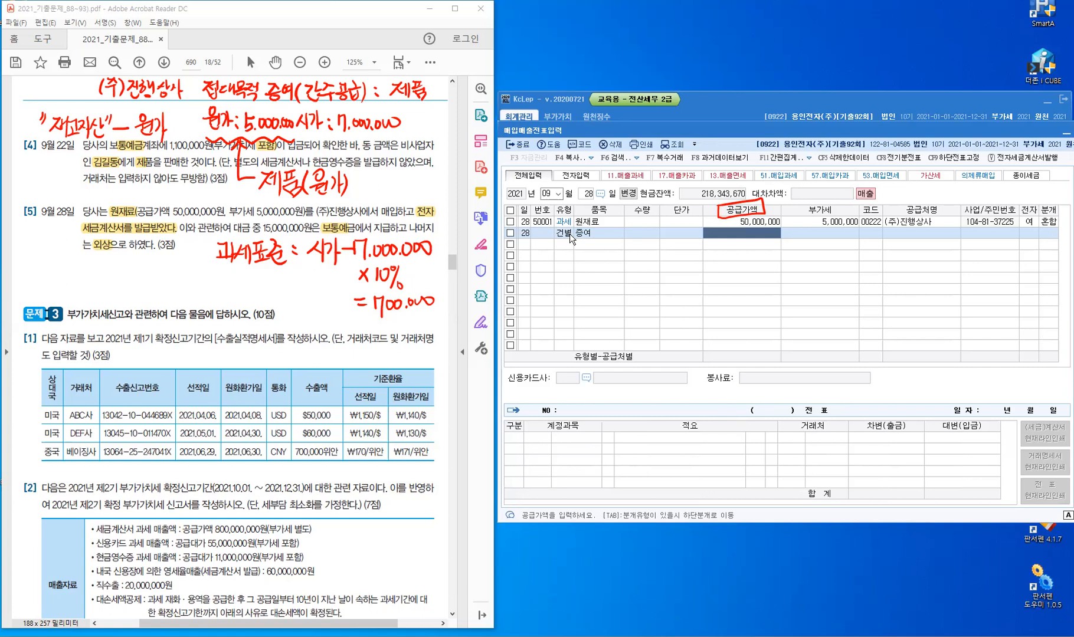
type("7,700,000")
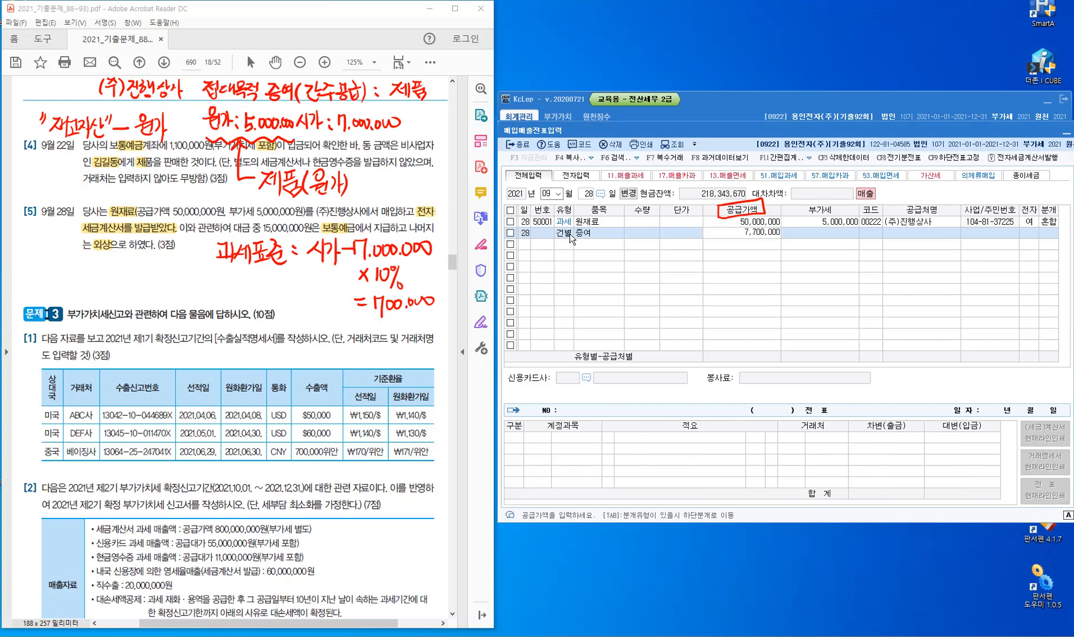
key("Return")
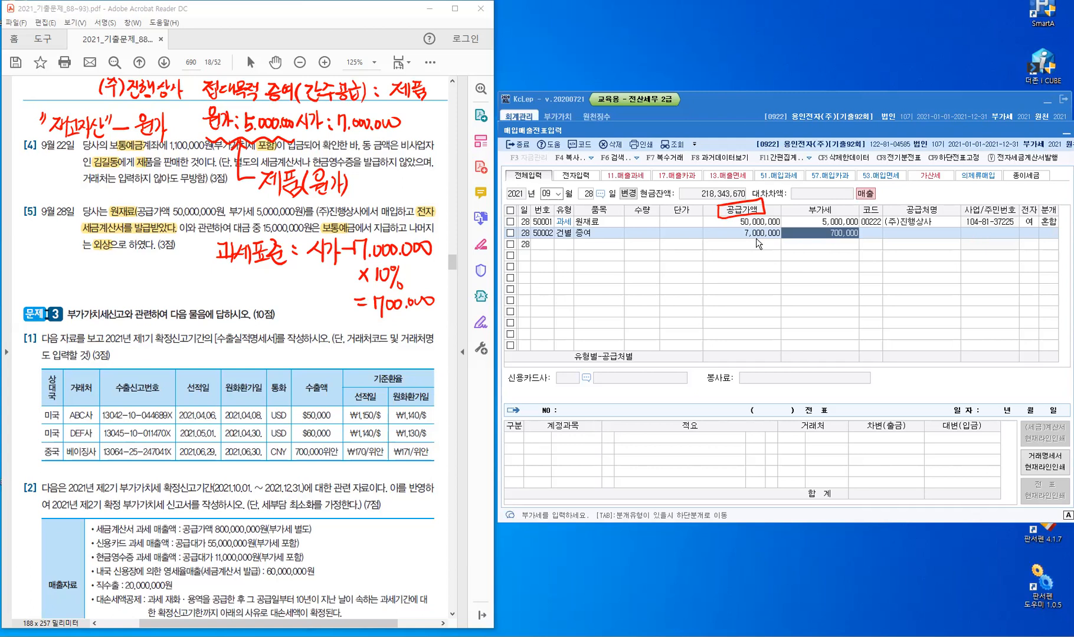
key("Return")
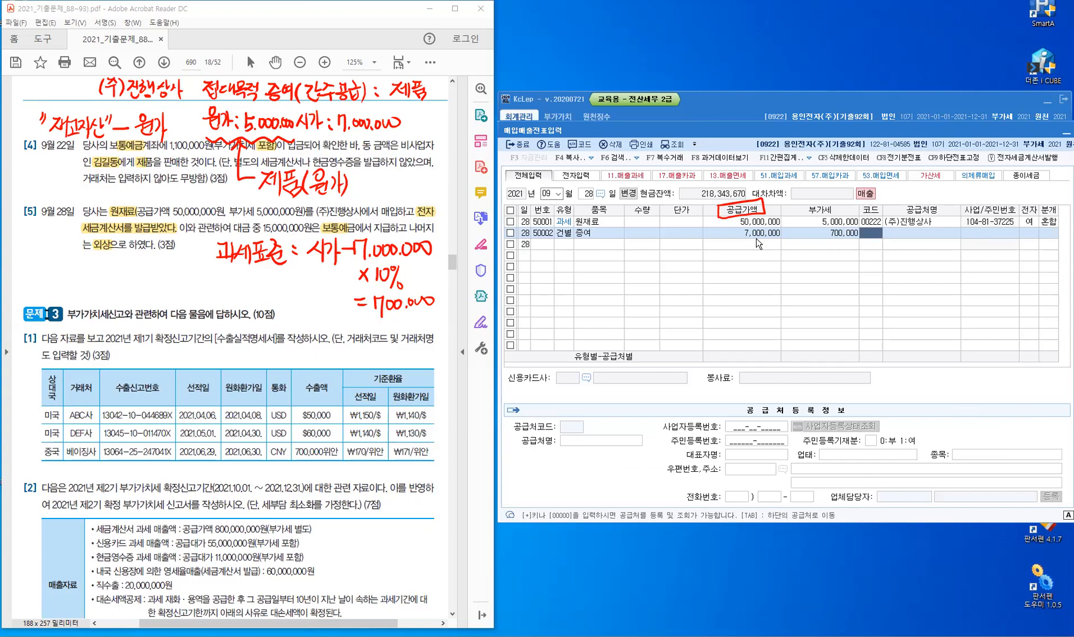
- Assign (주)진행상사 as the 증여 voucher's counterparty and set its journal type to 혼합
type("진행")
key("Return")
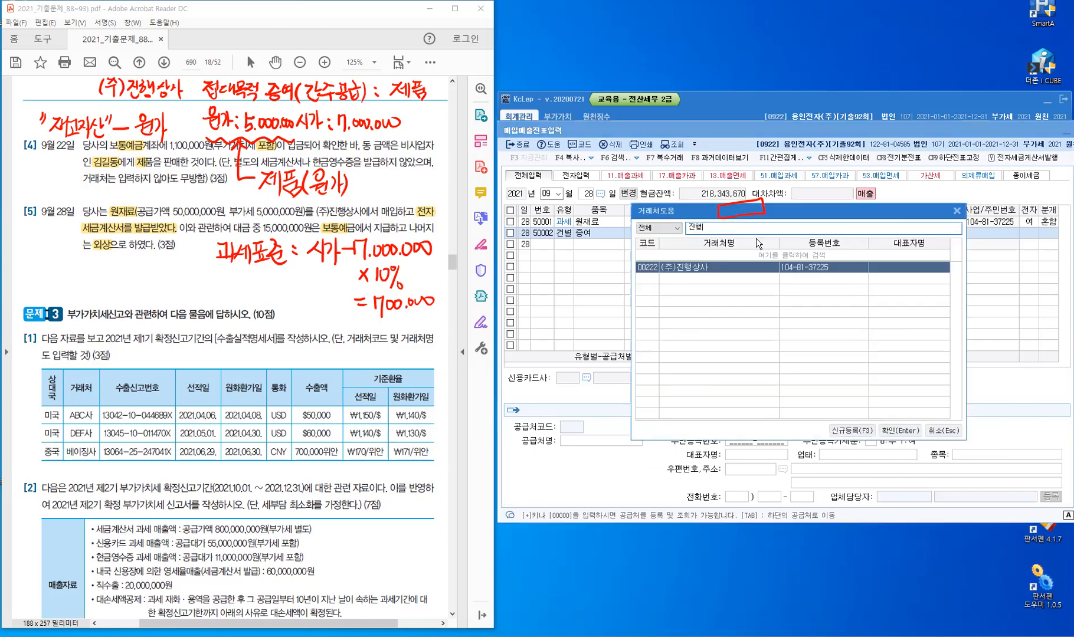
key("Return")
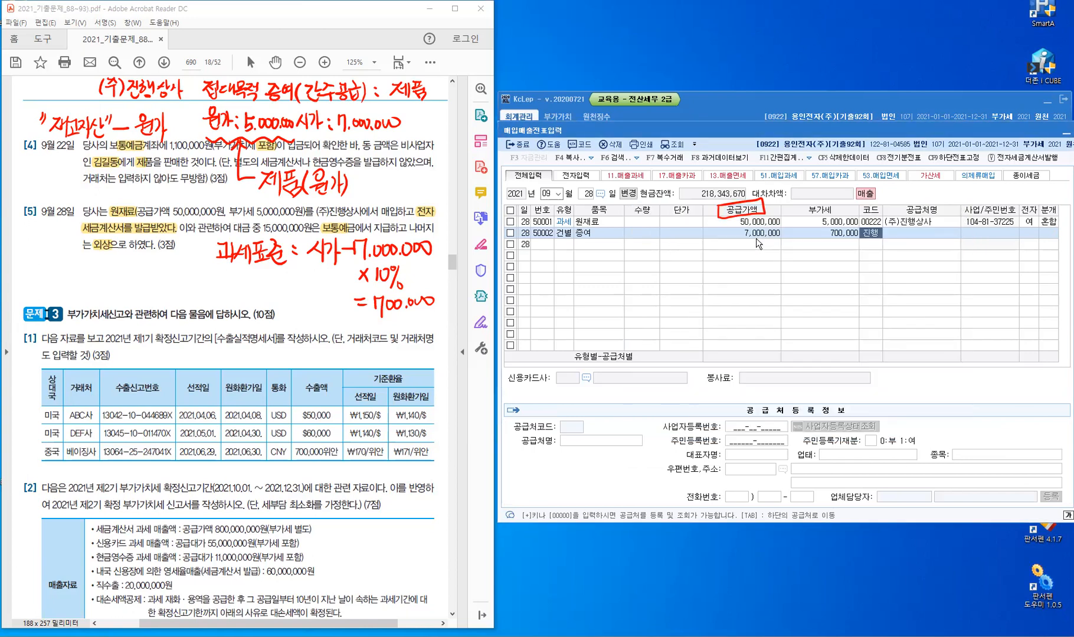
key("Return")
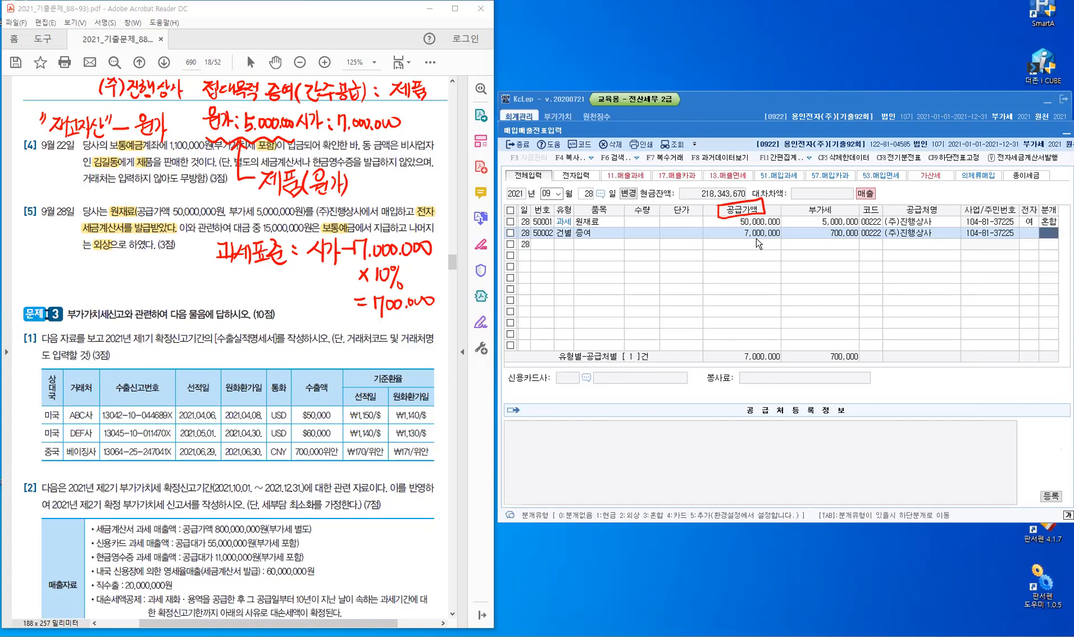
key("3")
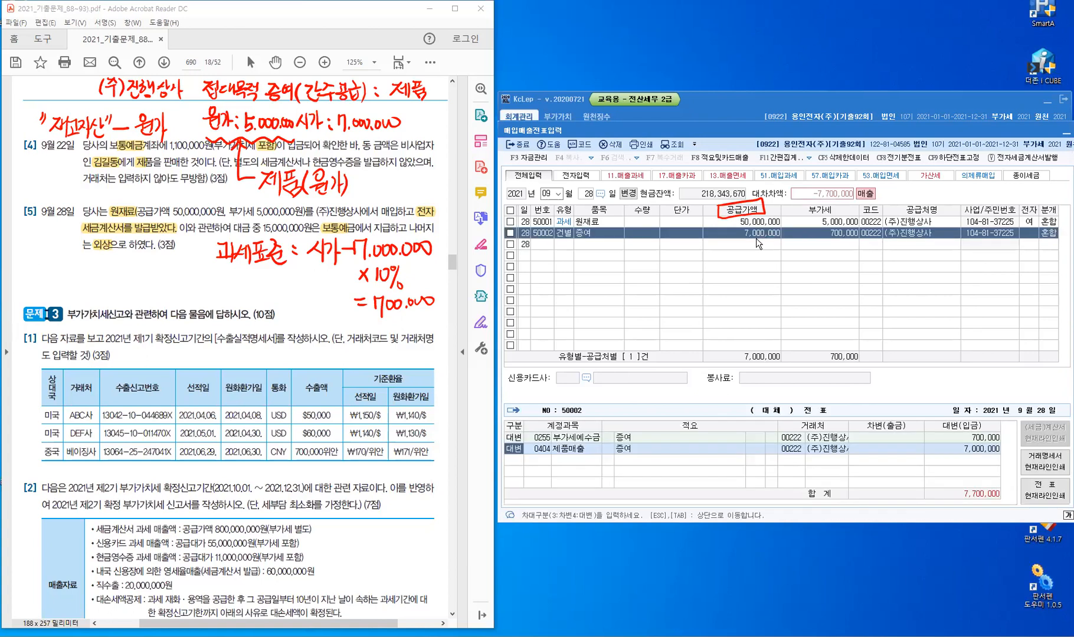
left_click(1048, 234)
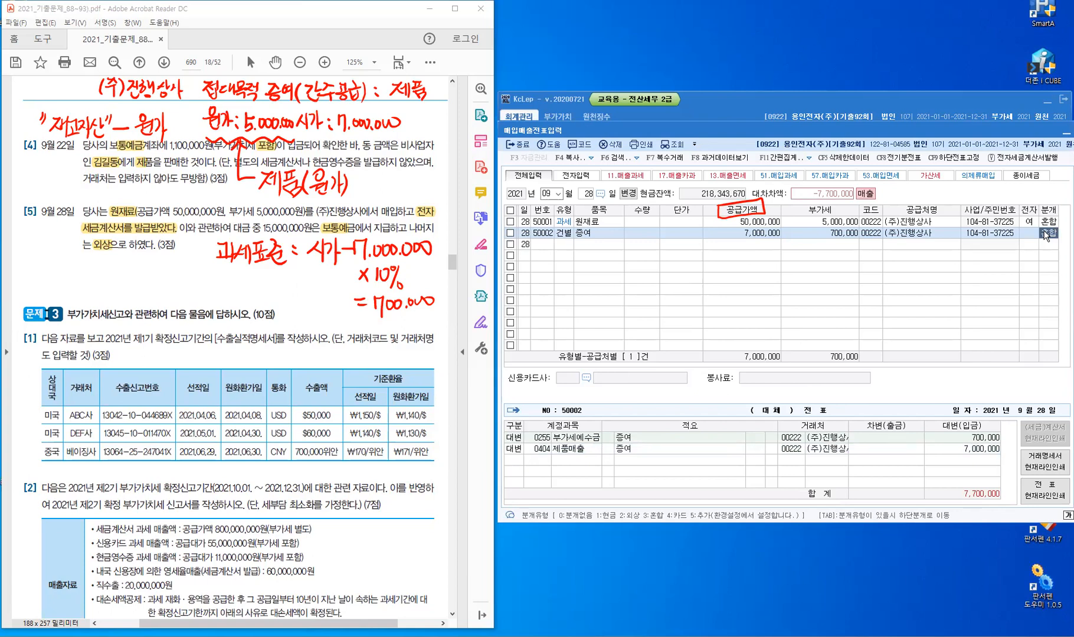
type("3")
key("Return")
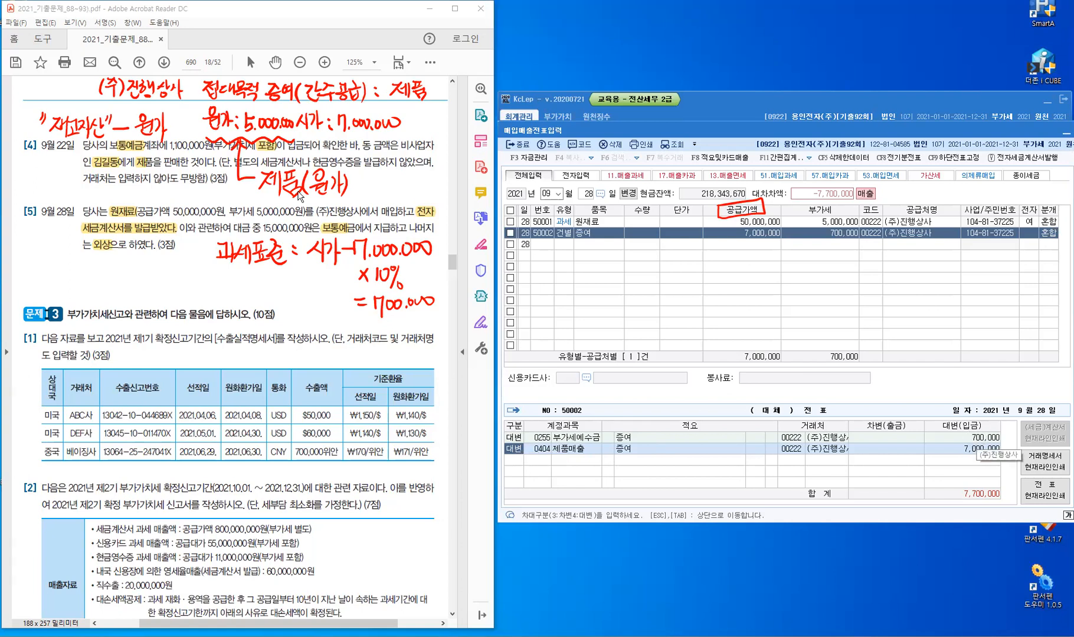
- Change the voucher's 제품매출 credit line to account 150 제품 with an amount of 5,000,000
key("Return")
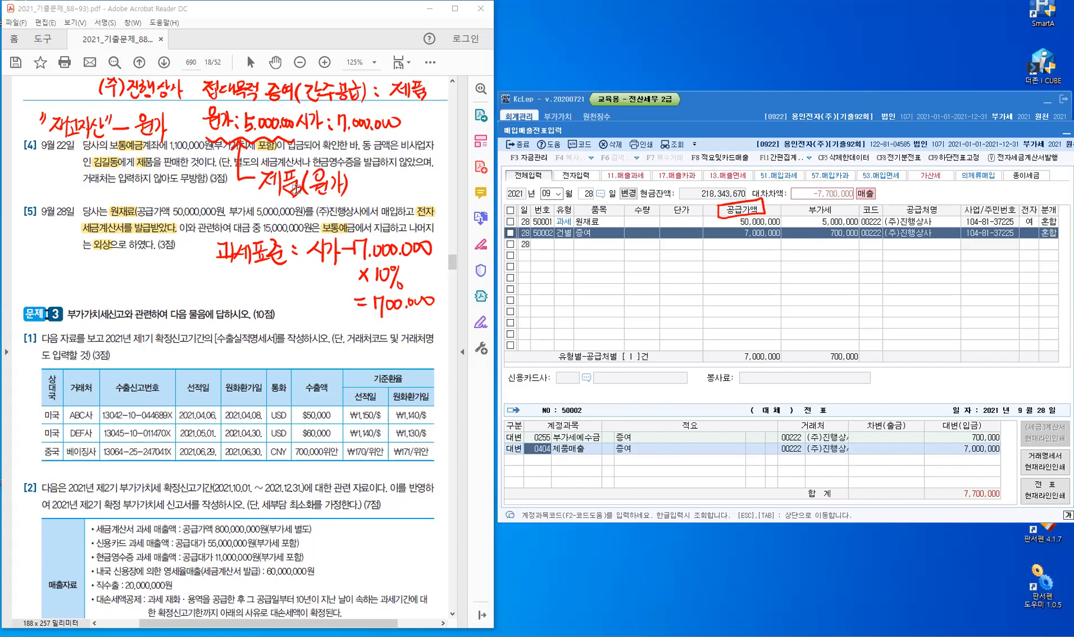
type("150")
key("Return")
key("Return")
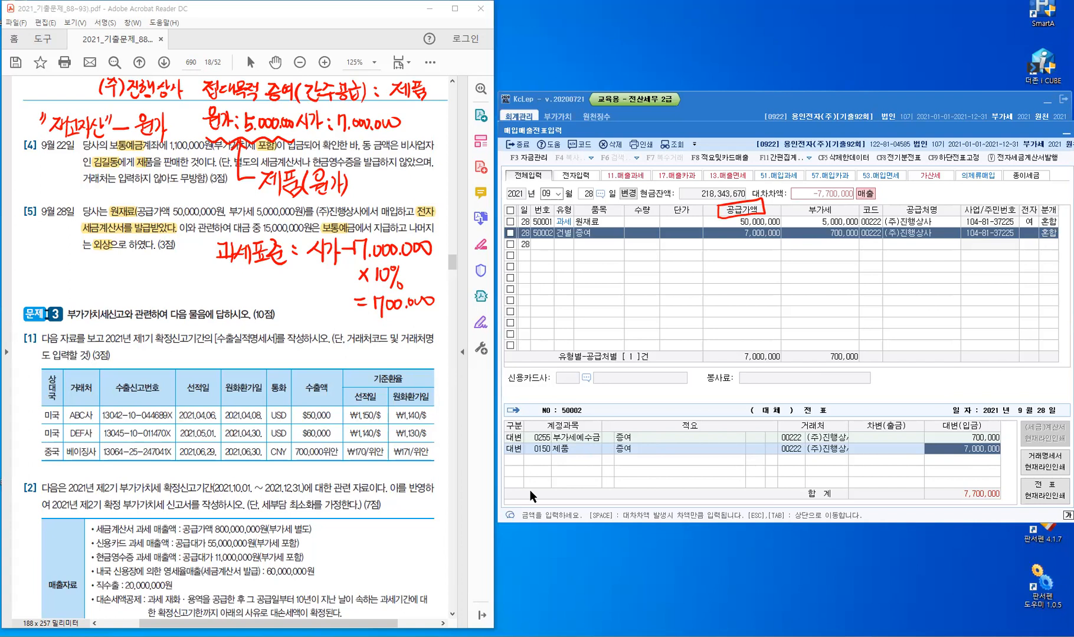
type("5,000,000")
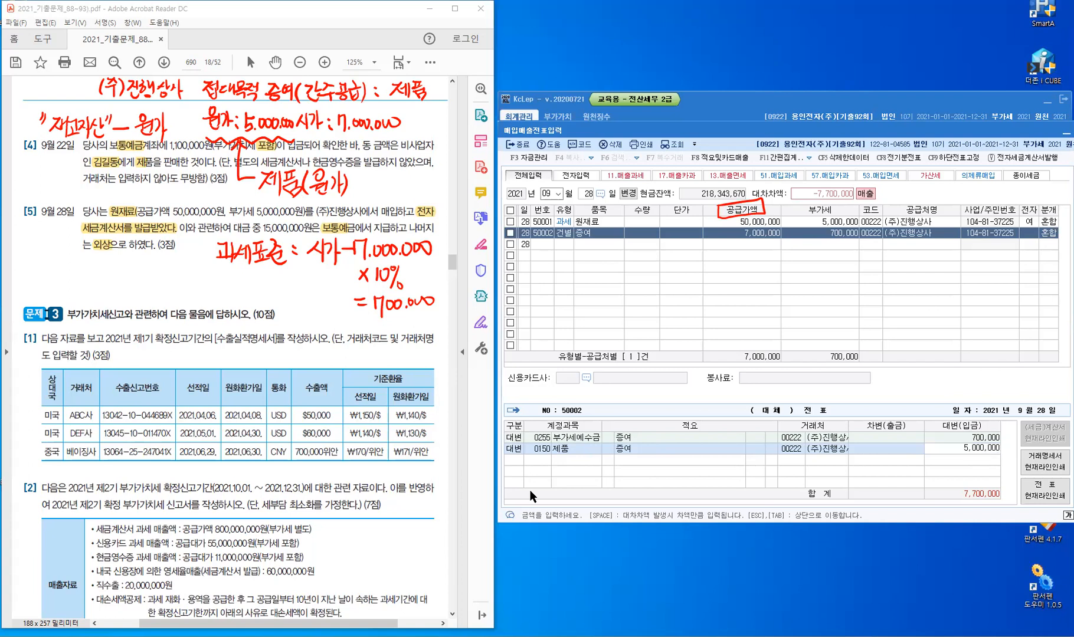
key("Return")
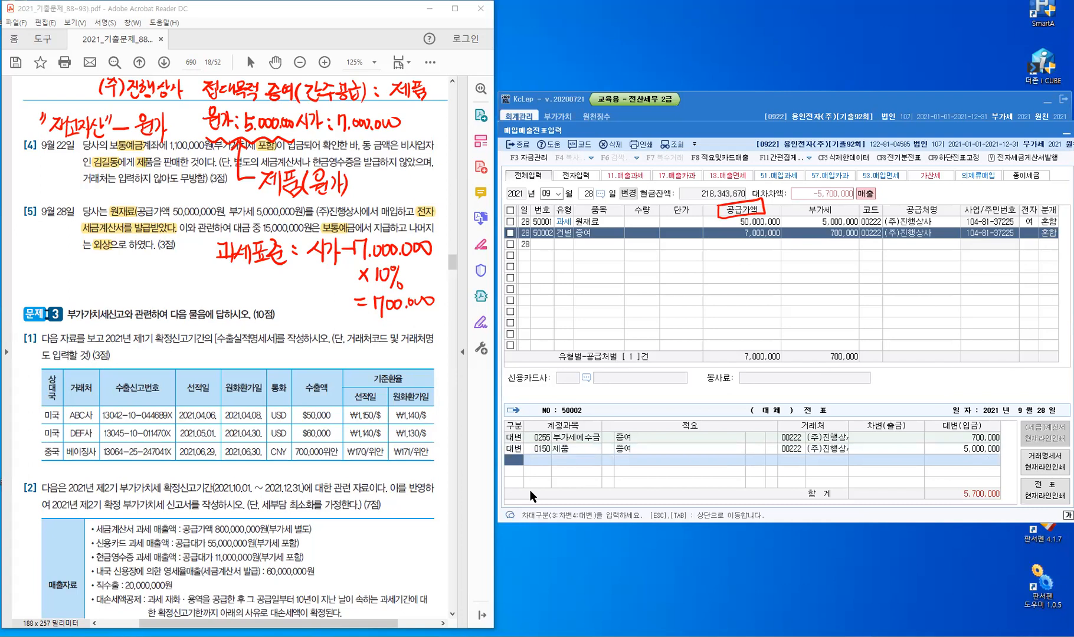
- Add a debit line for account 813 접대비 with 5,700,000 to the voucher
type("3")
key("Return")
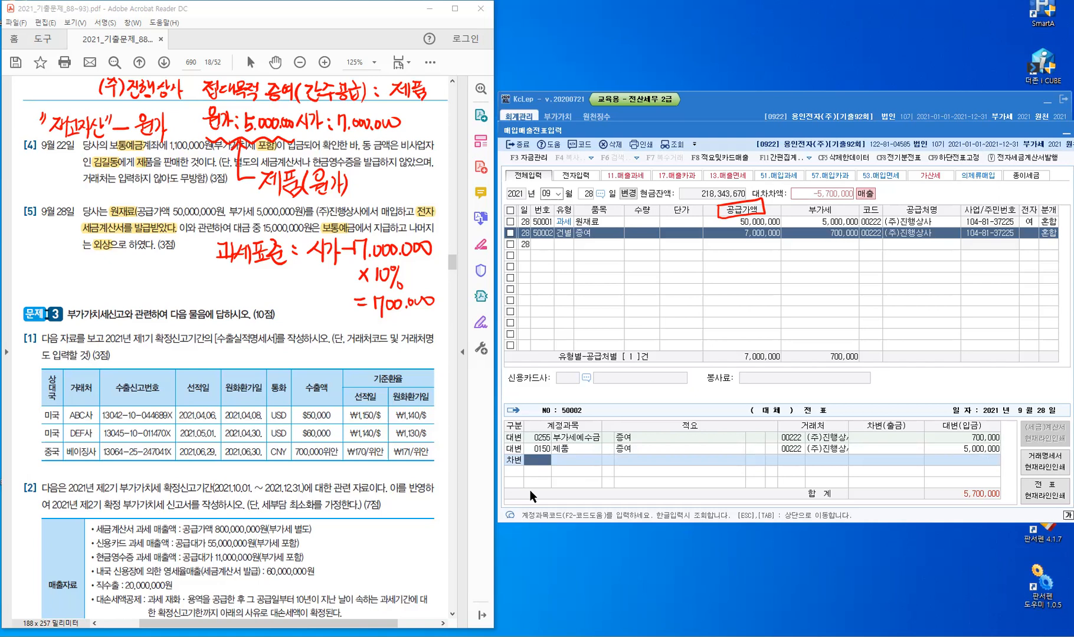
type("813")
key("Return")
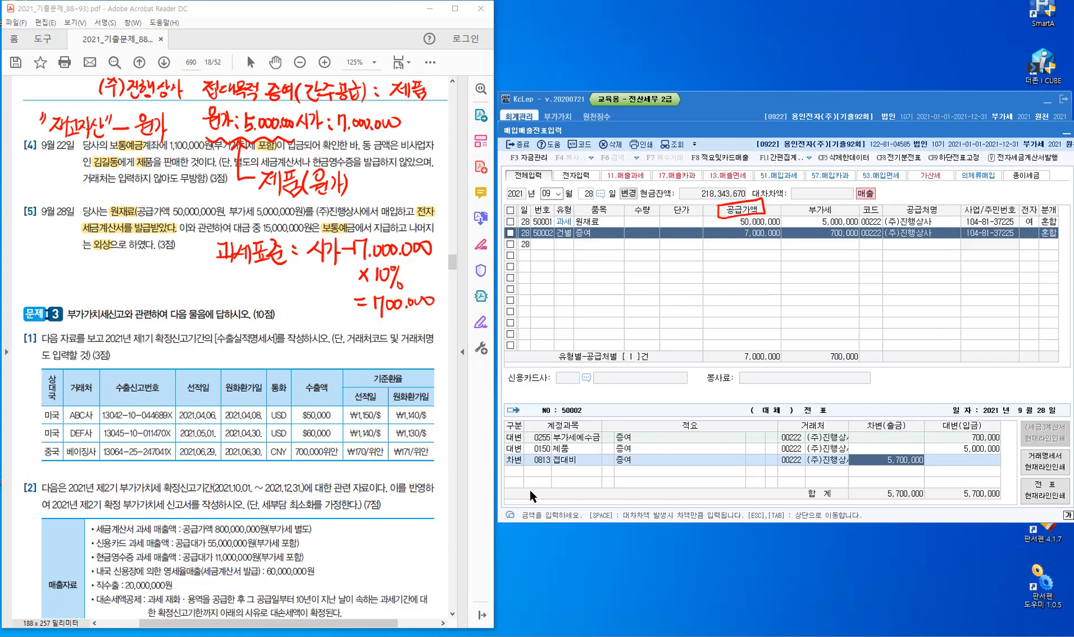
- Set the 제품 line's summary code to 08 타계정으로 대체액 손익계산서 반영분
left_click(576, 468)
left_click(609, 450)
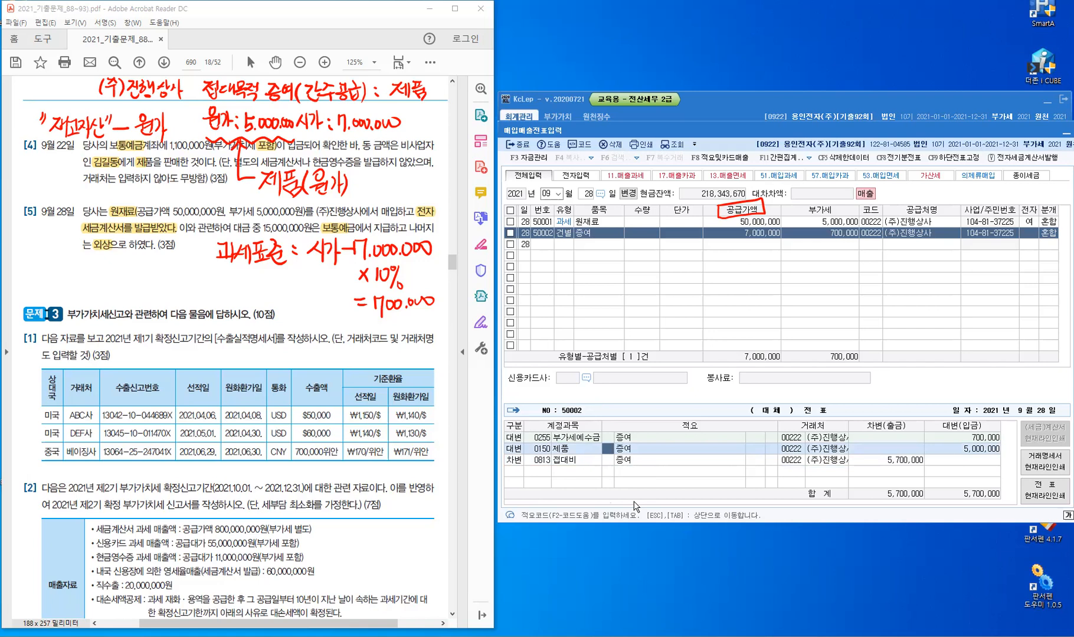
key("F2")
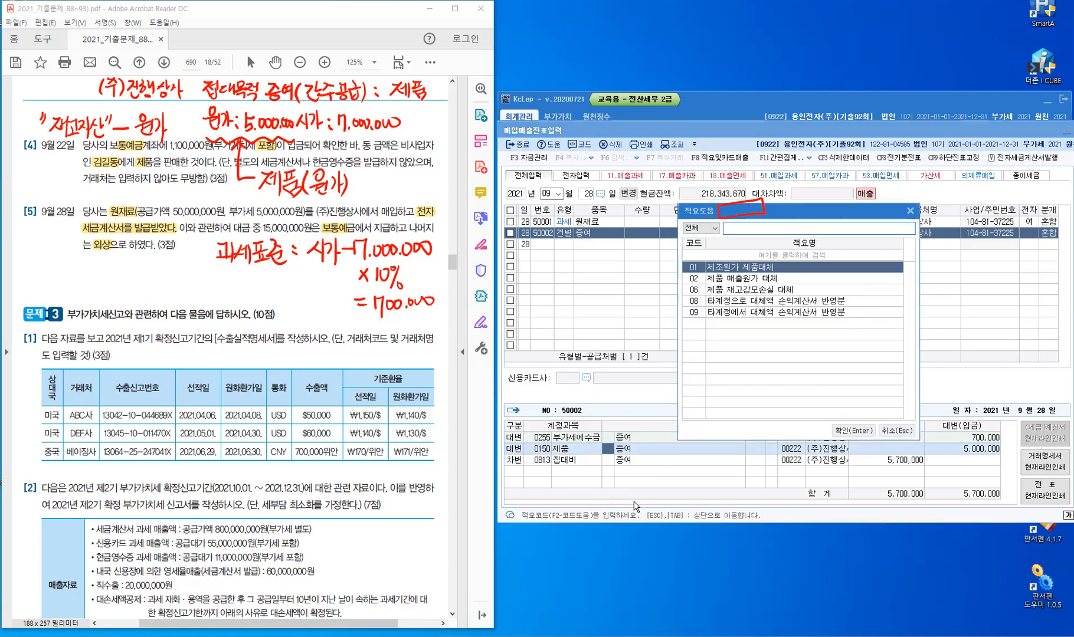
left_click(693, 303)
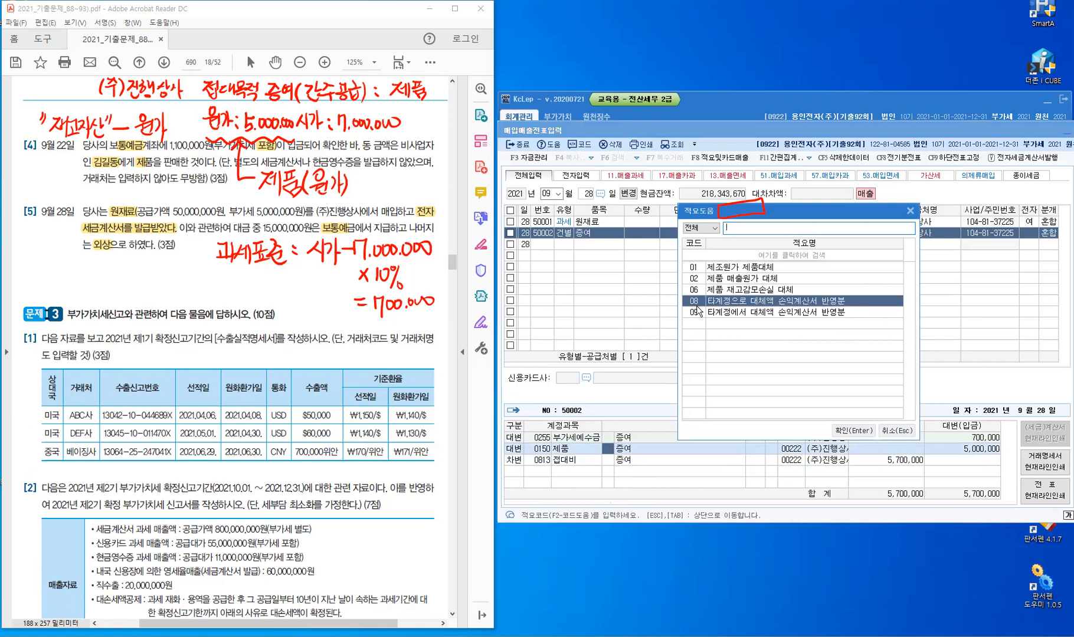
left_click(857, 434)
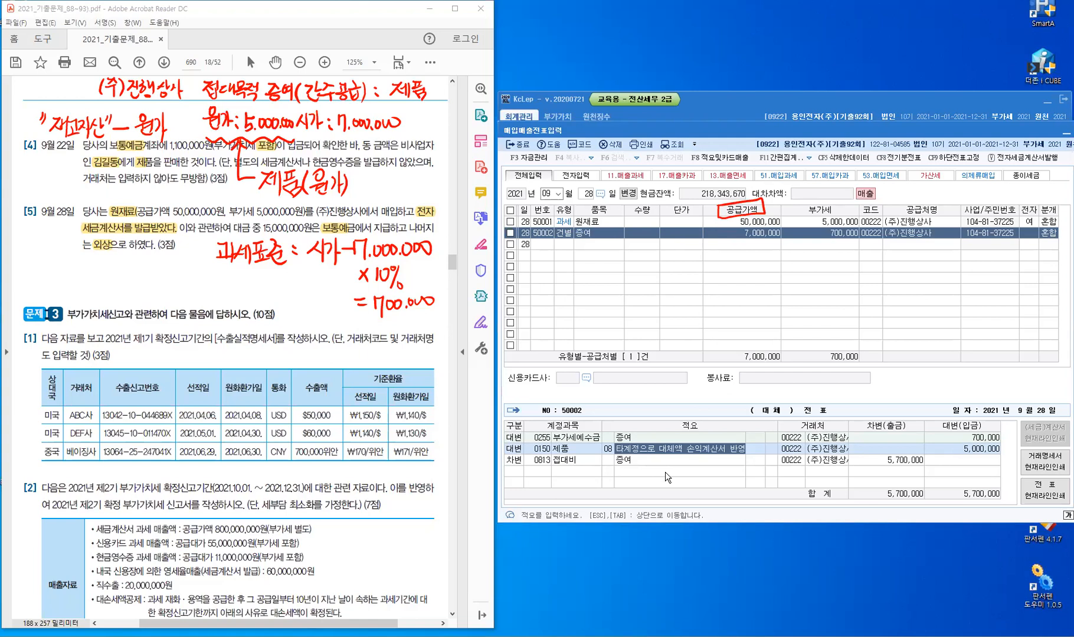
key("Return")
key("Return")
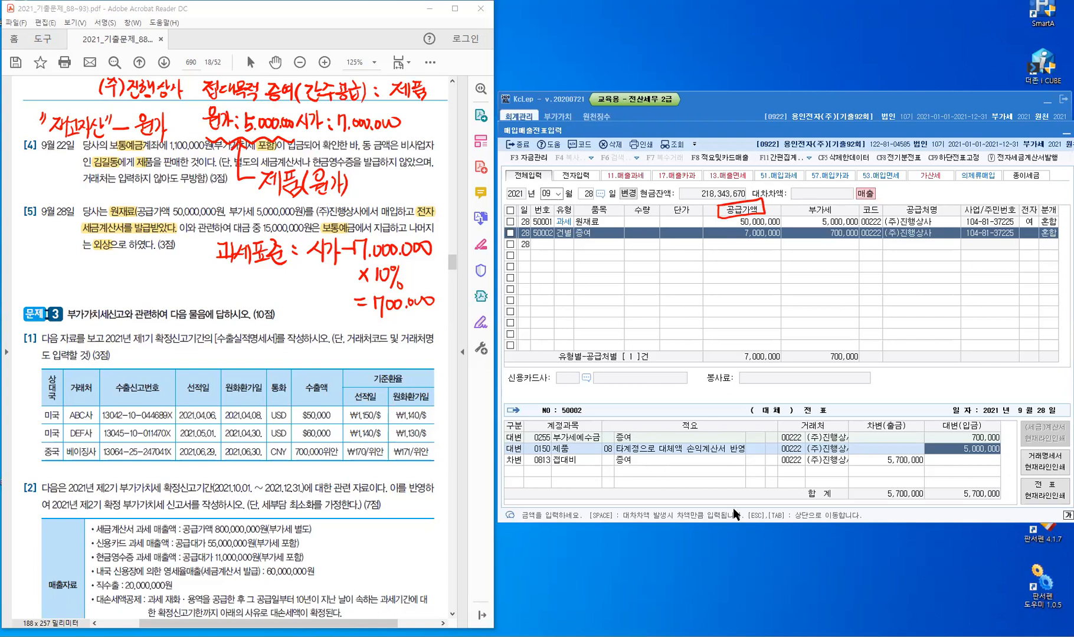
- Delete the 건별 증여 voucher row dated September 28 and confirm the deletion
left_click(565, 234)
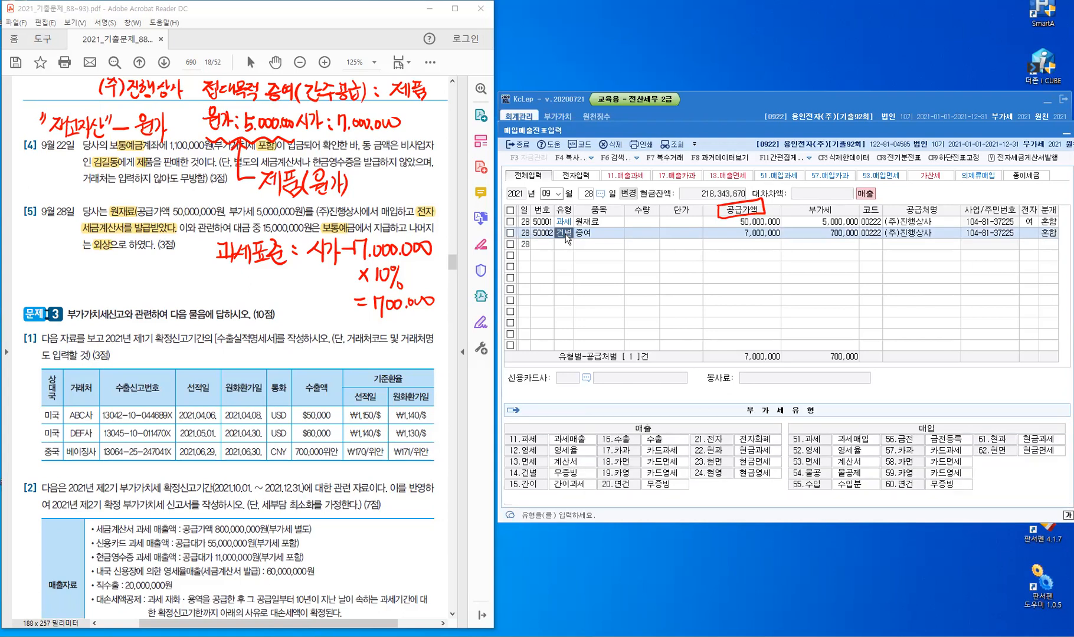
left_click(510, 234)
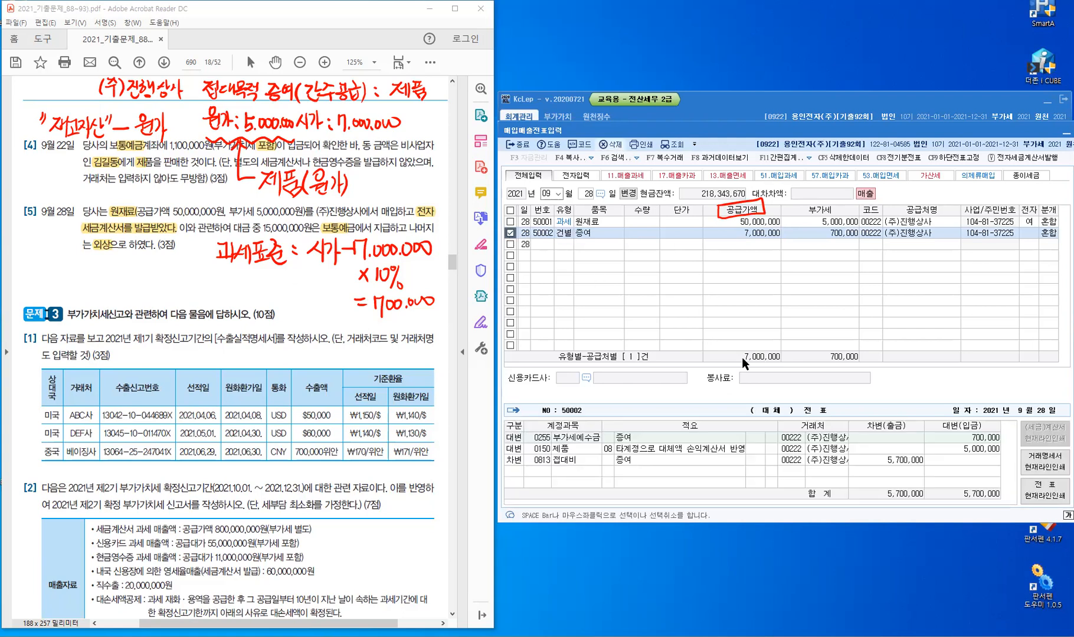
key("F5")
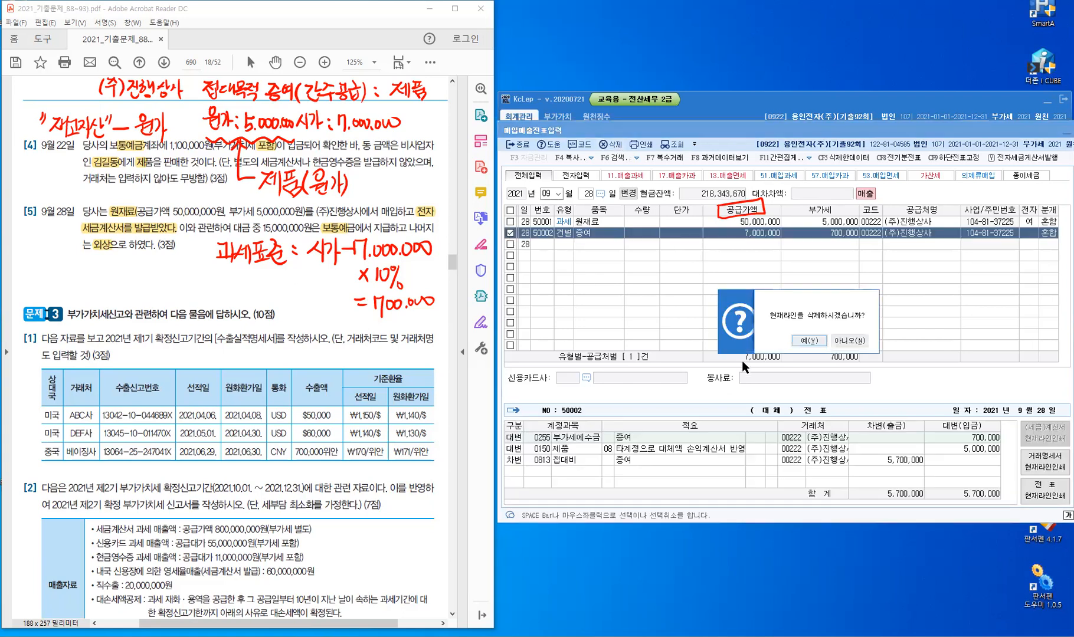
left_click(805, 341)
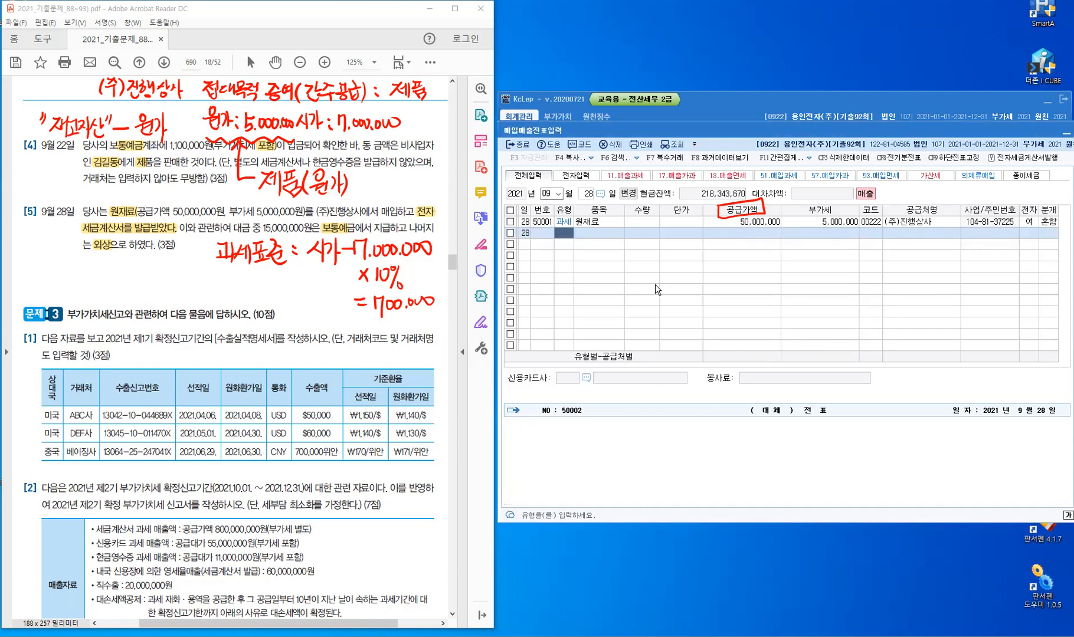
- Close the 매입매출전표입력 screen and select 전표출력 under 장부관리
left_click(521, 147)
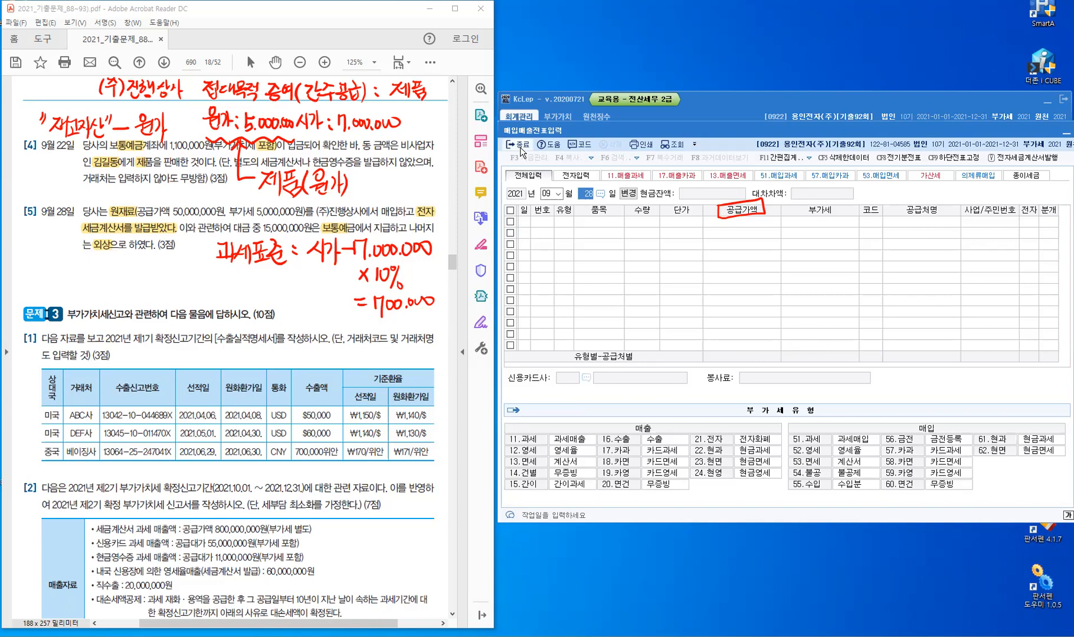
left_click(521, 149)
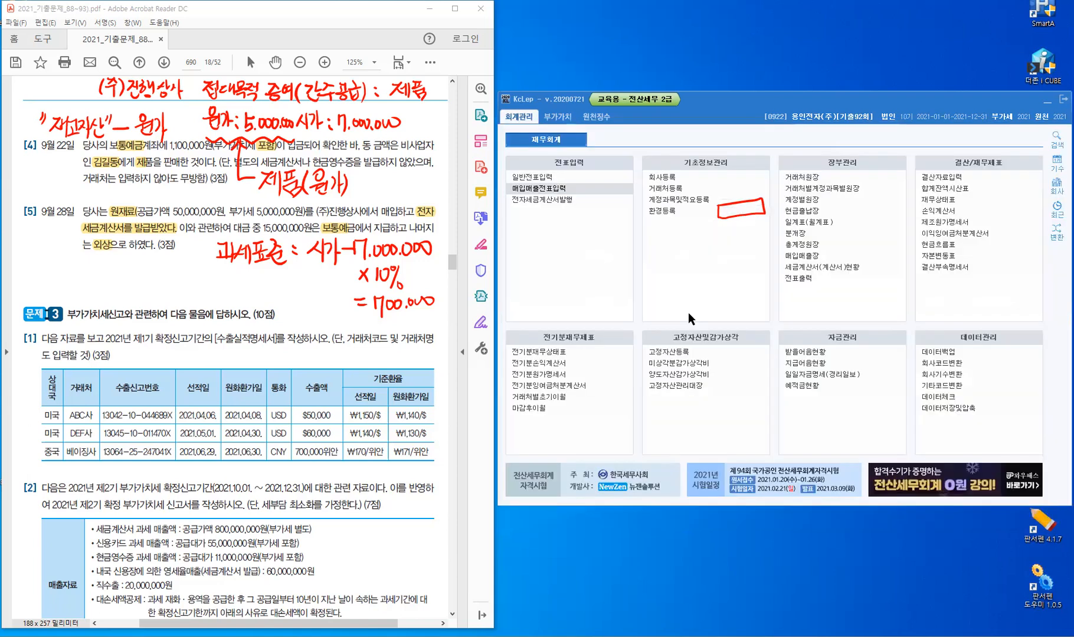
left_click(792, 278)
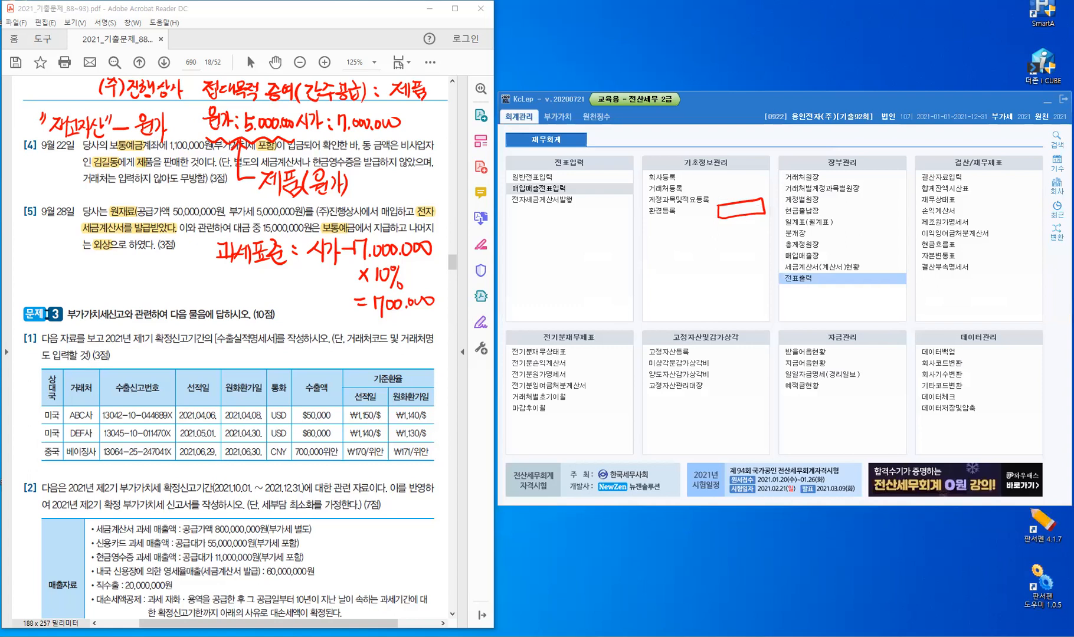